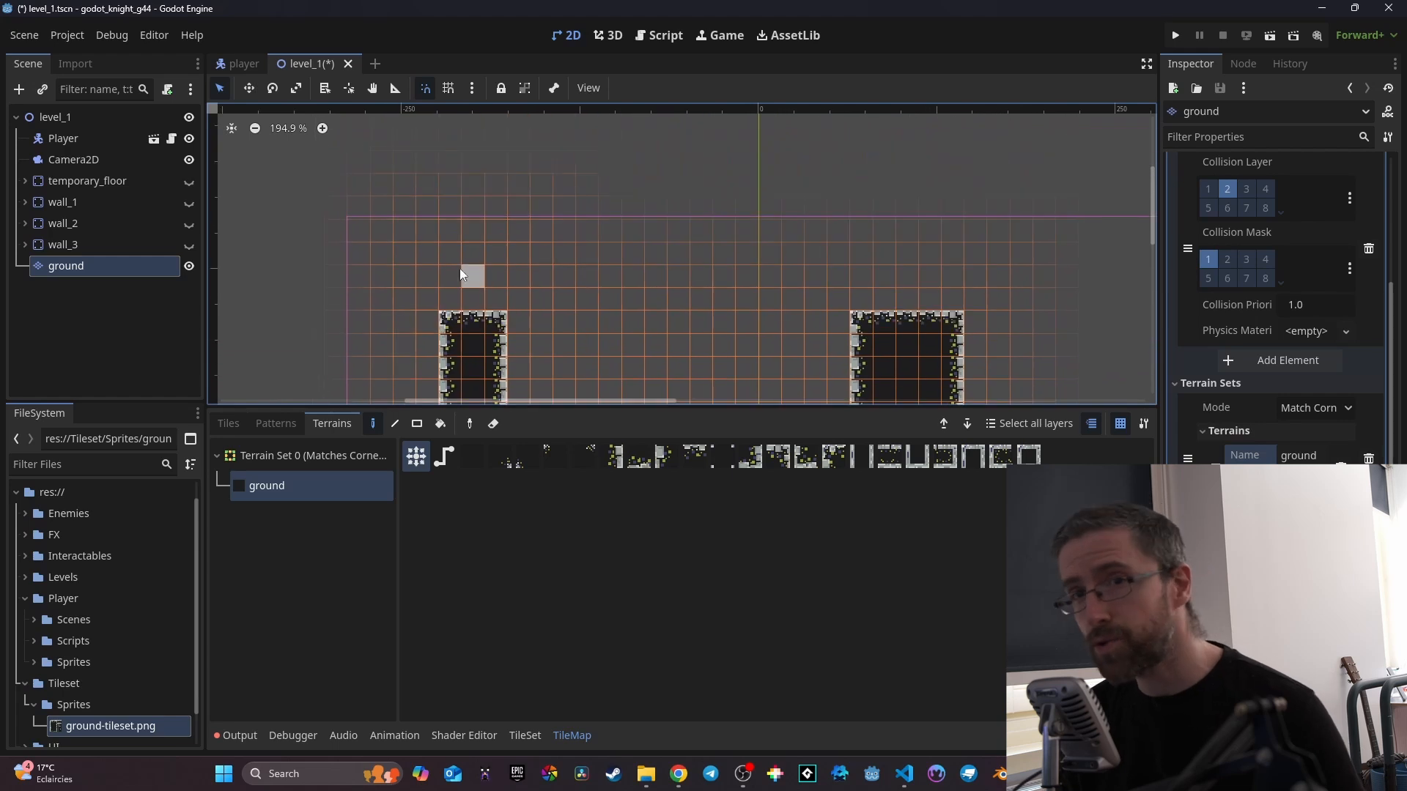
# Paint ground terrain upward above the first pillar, then fill a rectangle of ground terrain across to the second pillar.
pyautogui.moveTo(454, 307); pyautogui.dragTo(450, 204)
pyautogui.click(417, 421)
pyautogui.moveTo(451, 196)
pyautogui.mouseDown()
pyautogui.moveTo(930, 194)
pyautogui.moveTo(978, 176)
pyautogui.moveTo(957, 151)
pyautogui.mouseUp()
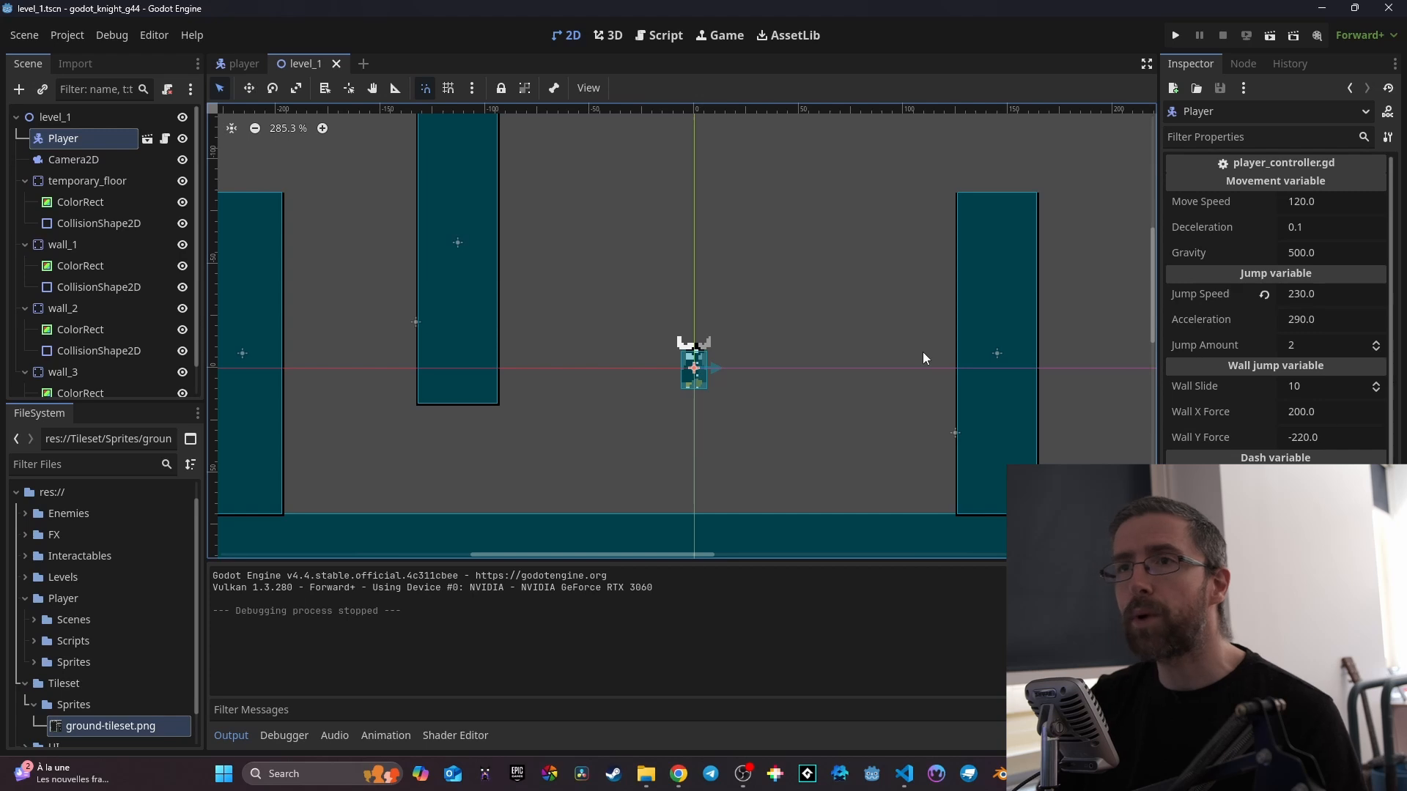
# Run the project and test the player's running and jumping between the walls of the level.
pyautogui.click(1180, 42)
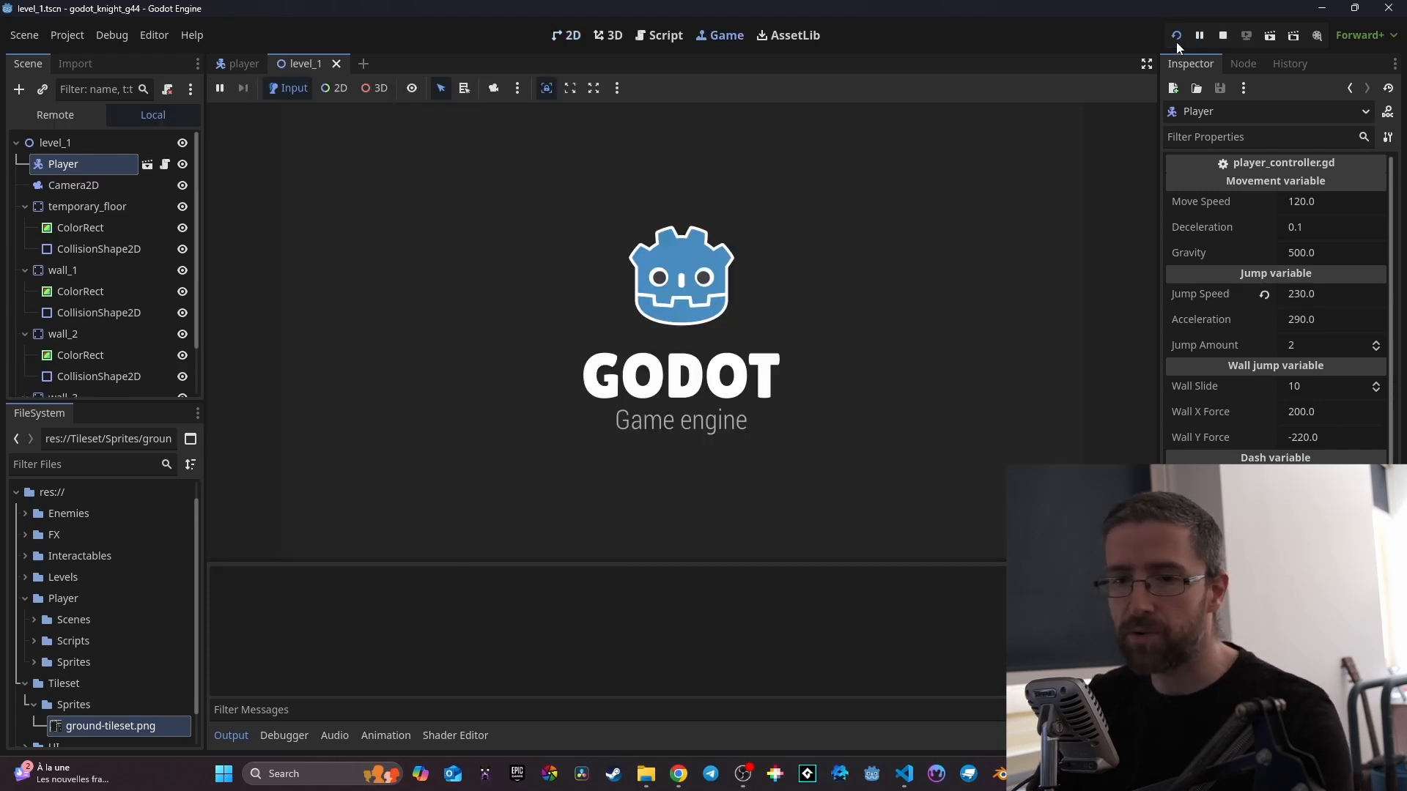
pyautogui.press('d')
pyautogui.press('a')
pyautogui.press('d')
pyautogui.press('space')
pyautogui.press('space')
pyautogui.press('space')
pyautogui.press('space')
pyautogui.press('a')
pyautogui.press('a')
pyautogui.press('d')
pyautogui.press('space')
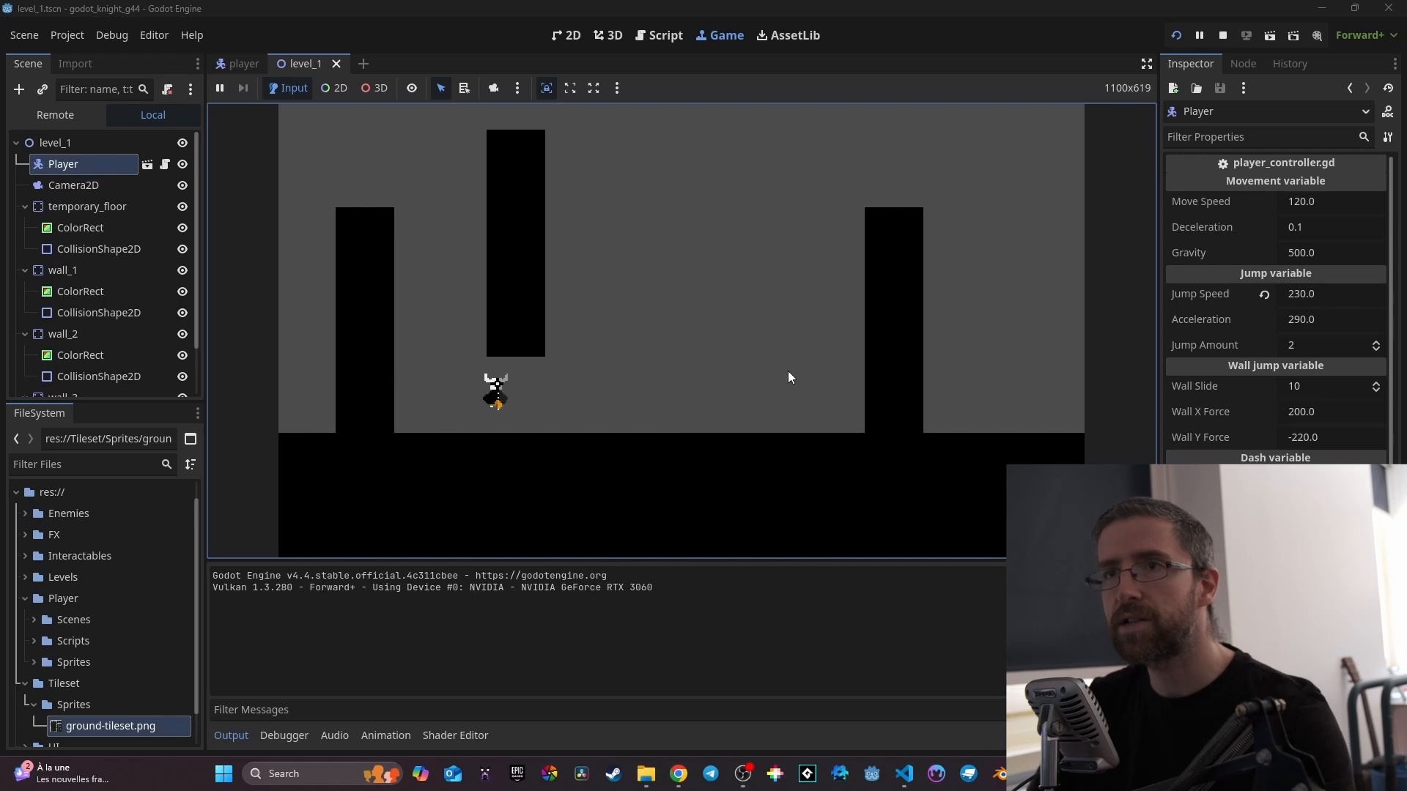
pyautogui.press('space')
pyautogui.press('d')
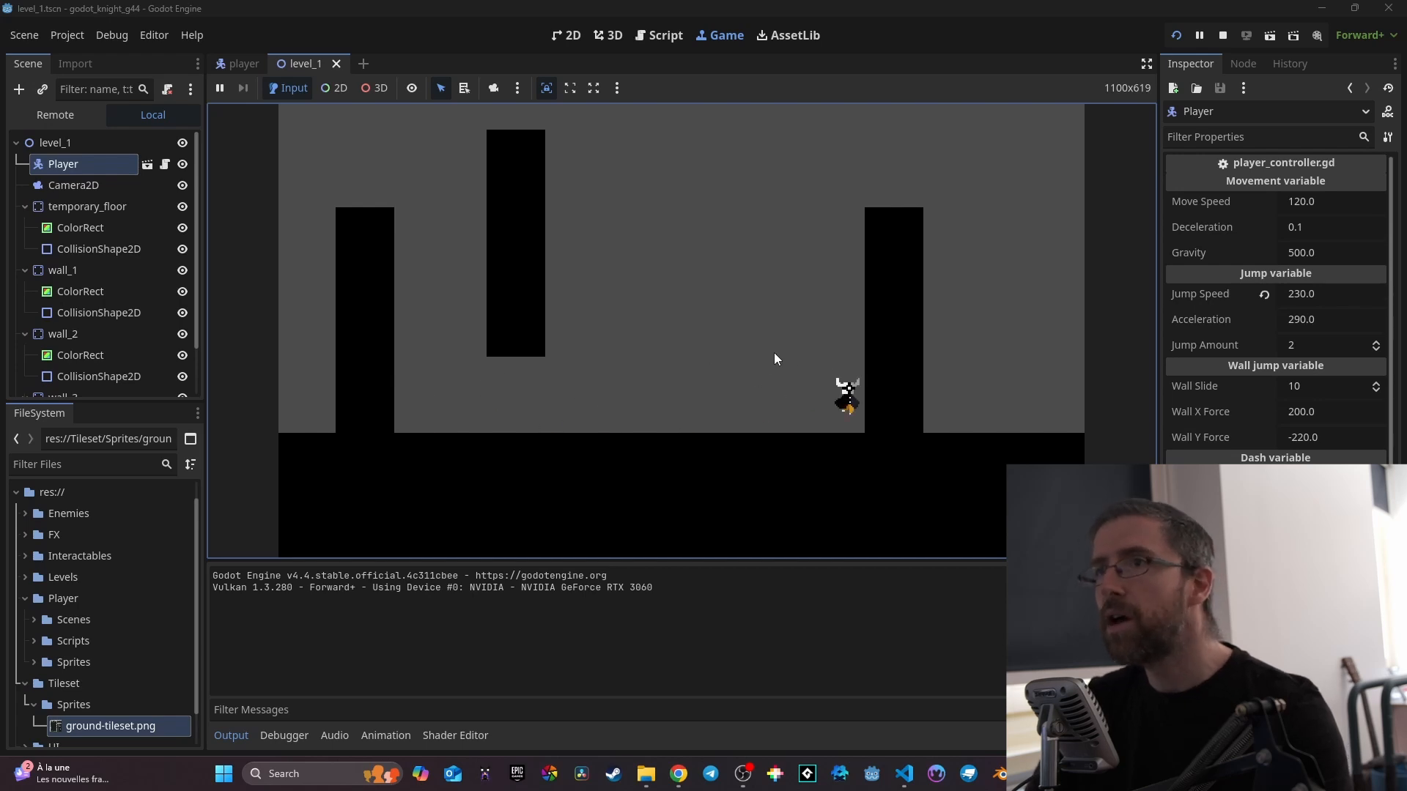
# Test wall jumping by getting the player on top of the right-hand wall, and stop the running game.
pyautogui.press('space')
pyautogui.press('space')
pyautogui.press('space')
pyautogui.press('space')
pyautogui.press('d')
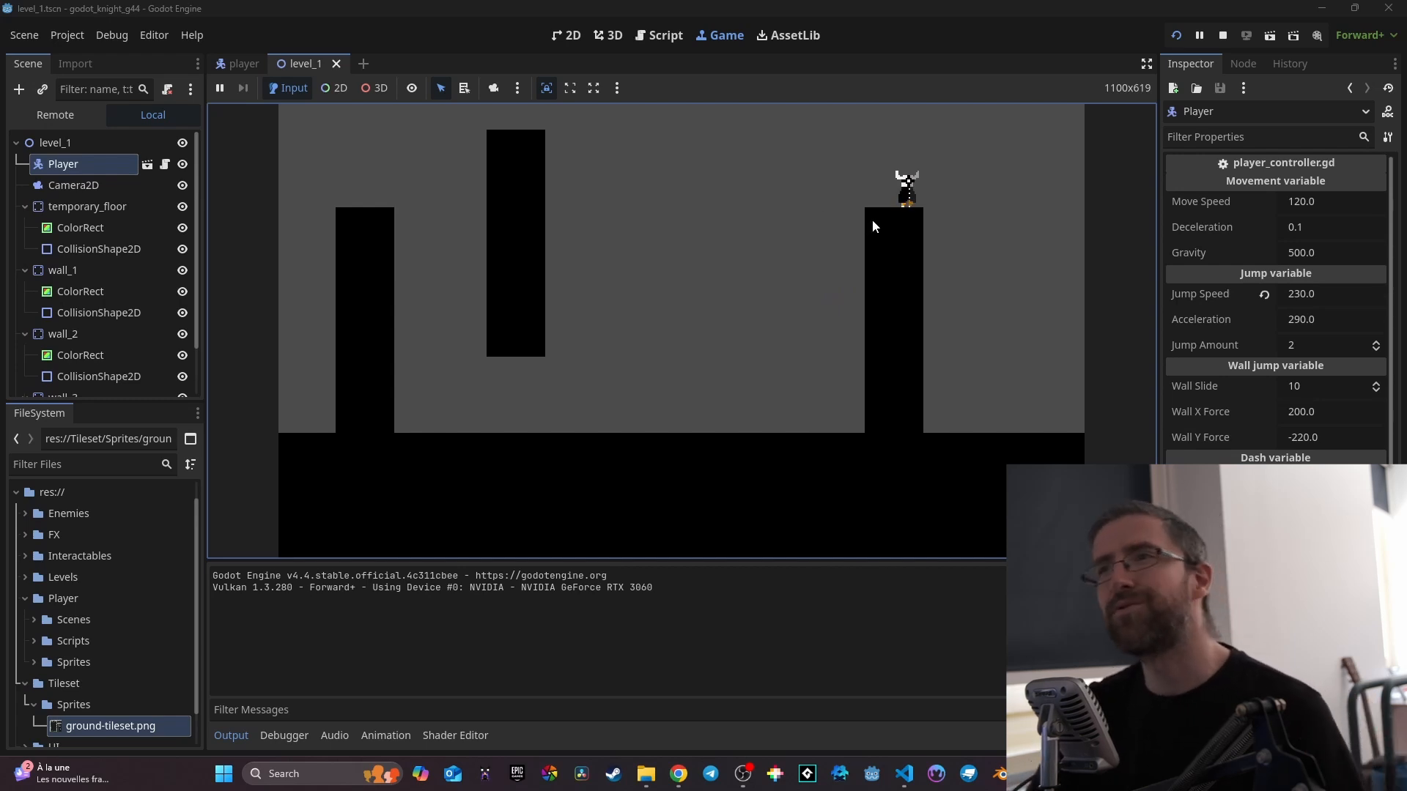
pyautogui.click(1222, 35)
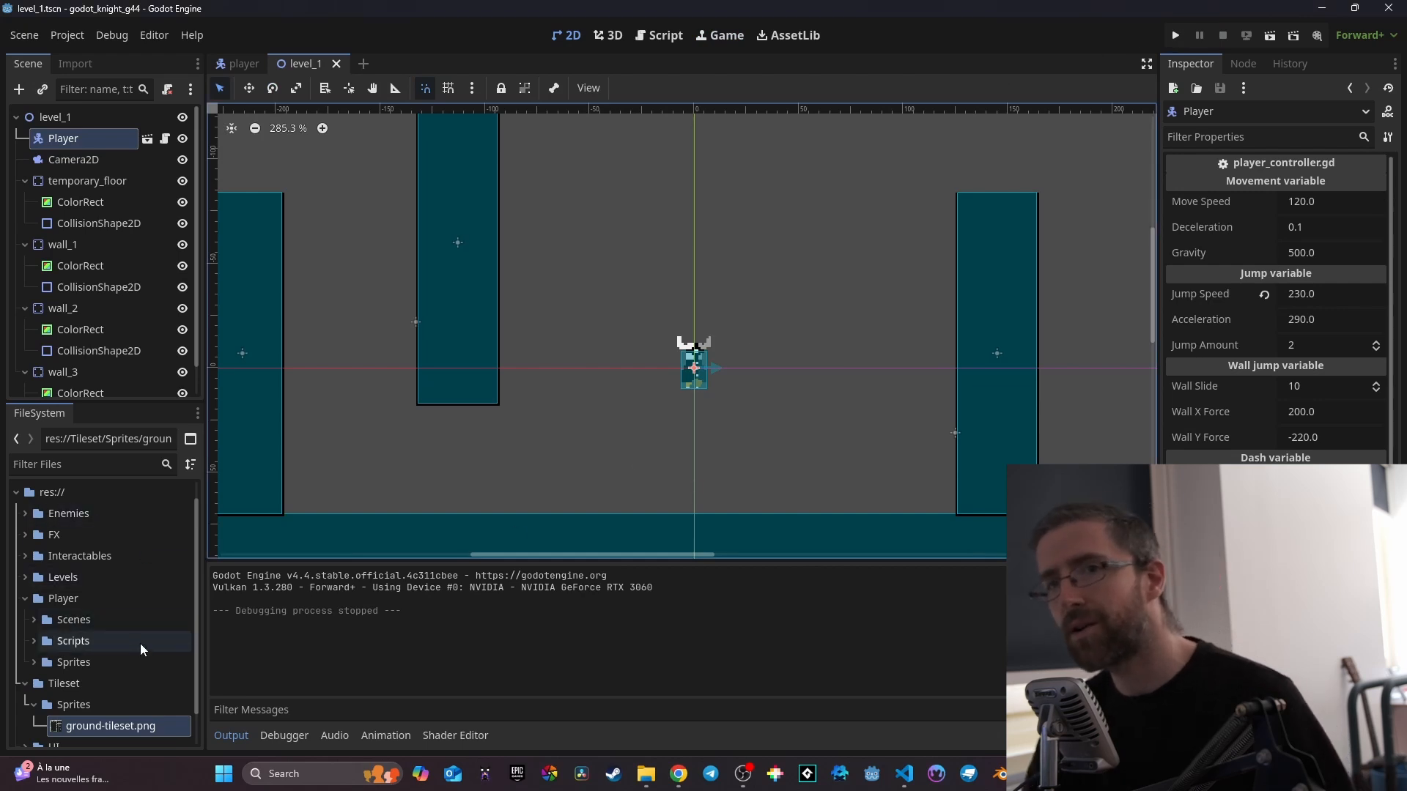
# Collapse the temporary_floor, wall_1, wall_2 and wall_3 nodes in the scene tree.
pyautogui.click(11, 685)
pyautogui.scroll(-1, 95, 200)
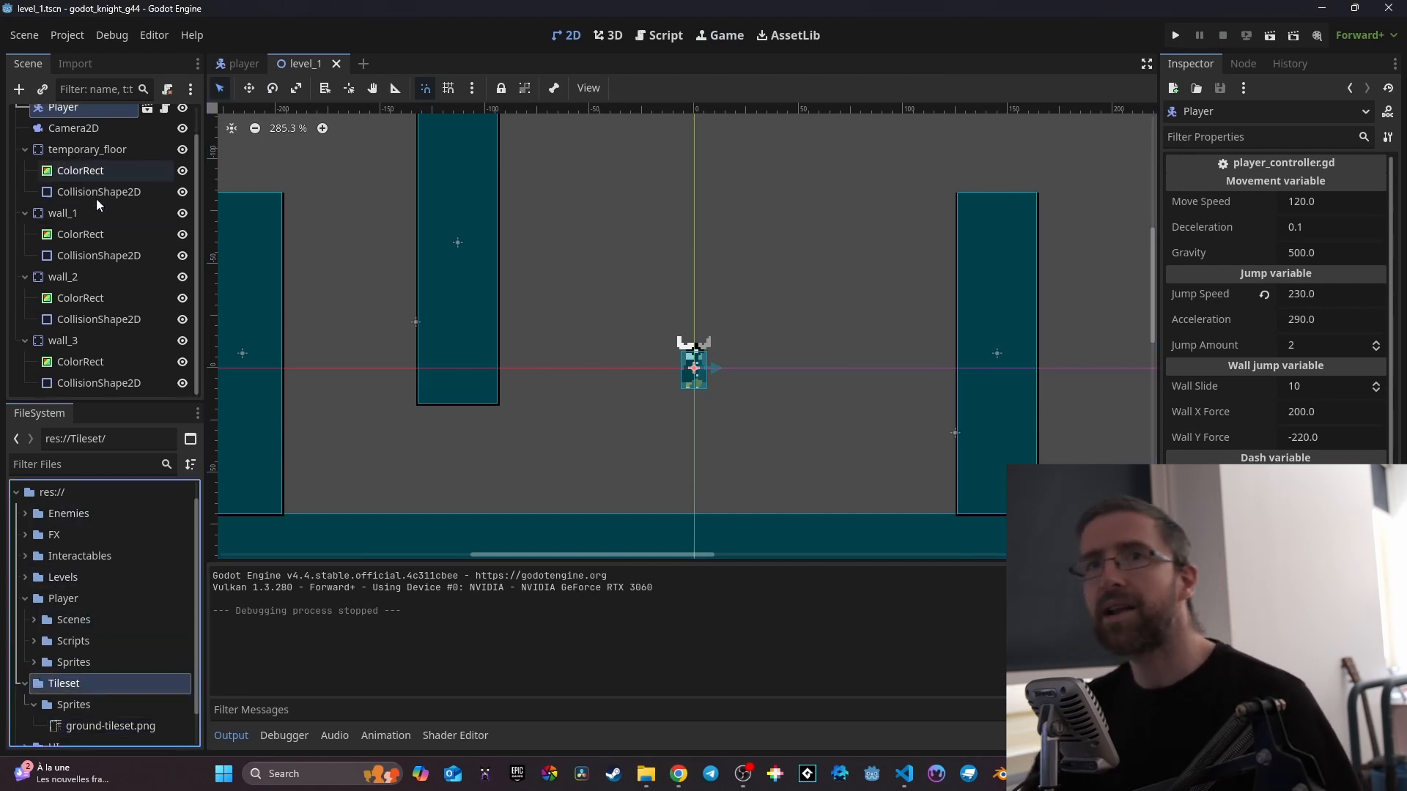
pyautogui.scroll(1, 110, 192)
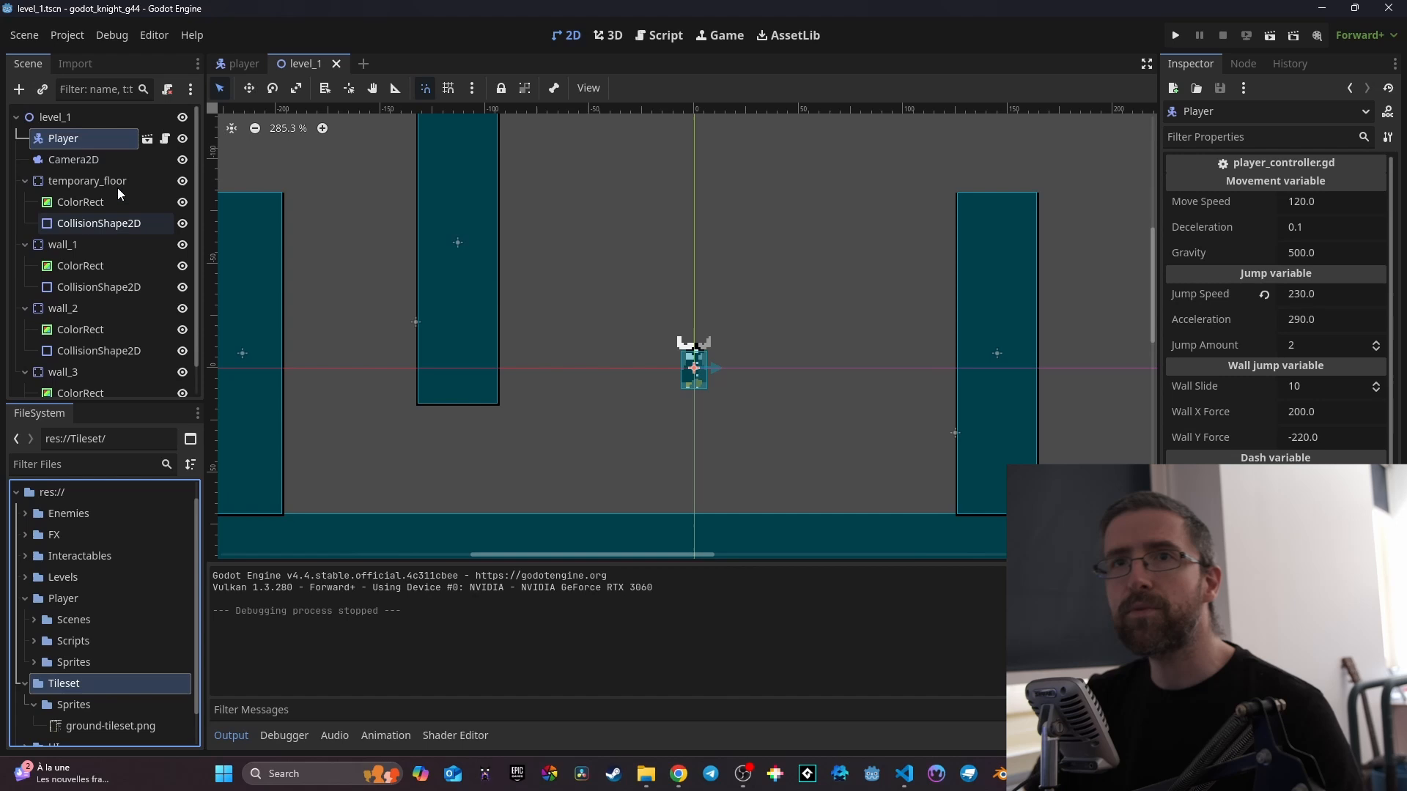
pyautogui.click(26, 182)
pyautogui.click(25, 202)
pyautogui.click(25, 224)
pyautogui.click(26, 245)
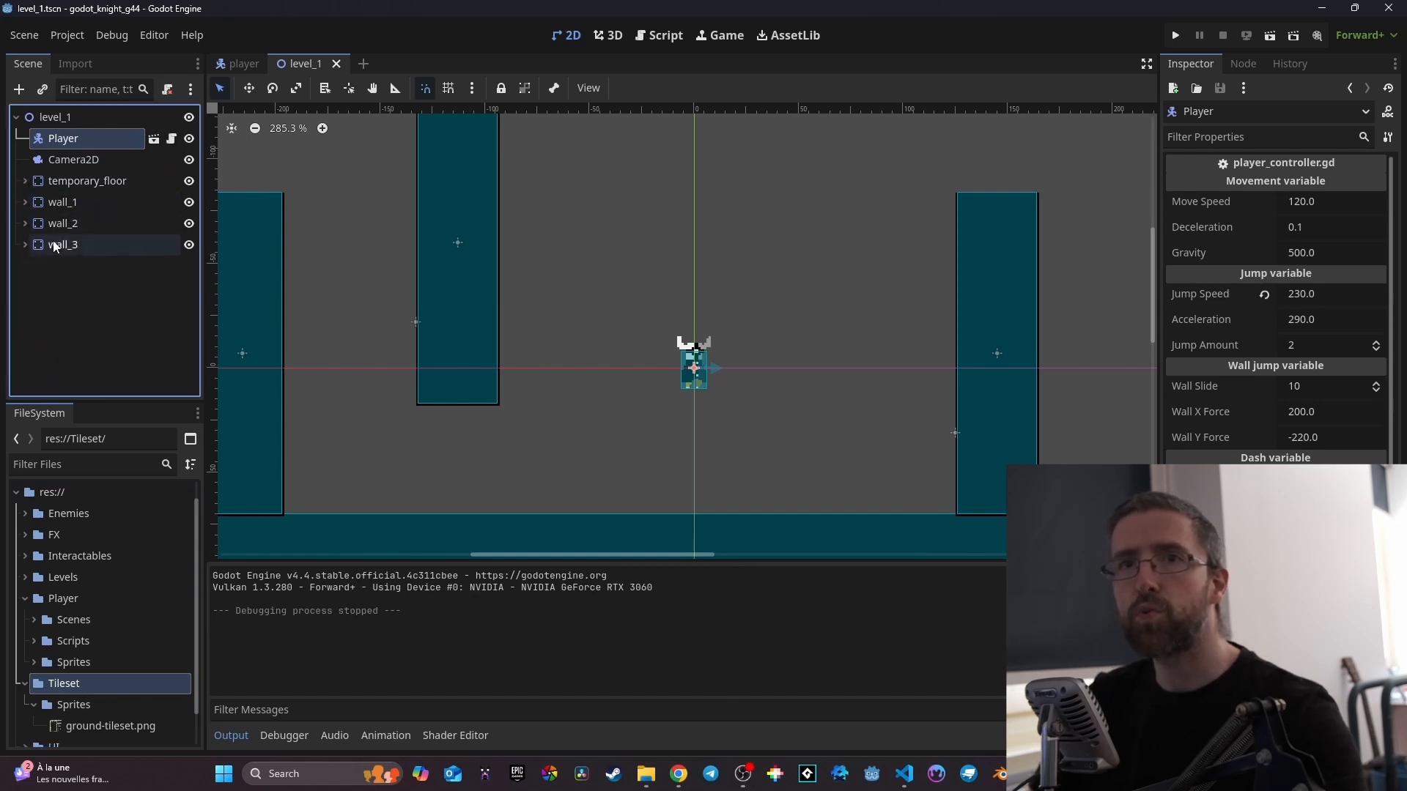
# Hide the temporary_floor, wall_1, wall_2 and wall_3 nodes in the level.
pyautogui.click(189, 181)
pyautogui.click(188, 202)
pyautogui.click(188, 224)
pyautogui.click(188, 244)
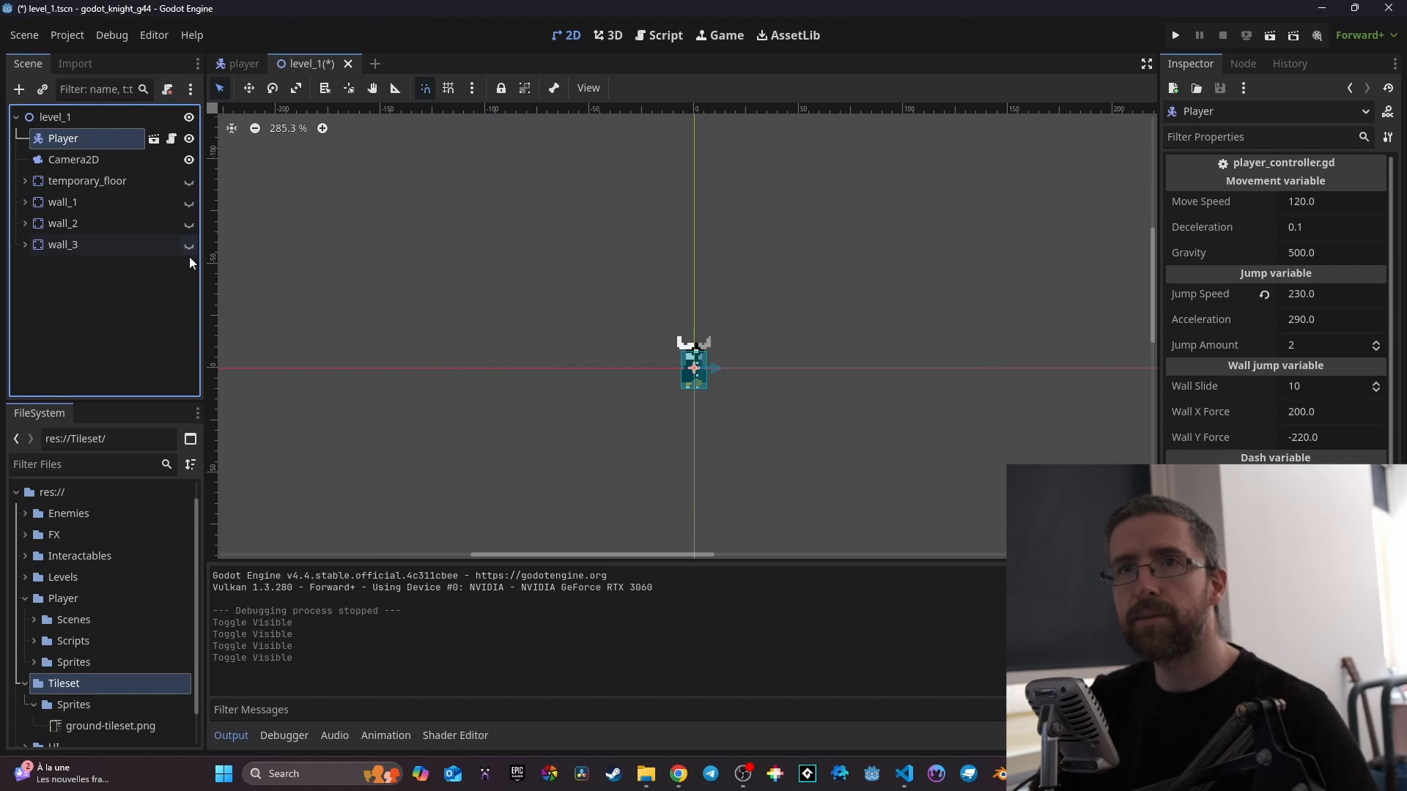
# Add a TileMapLayer node as a child of level_1, rather than the deprecated TileMap.
pyautogui.click(41, 116)
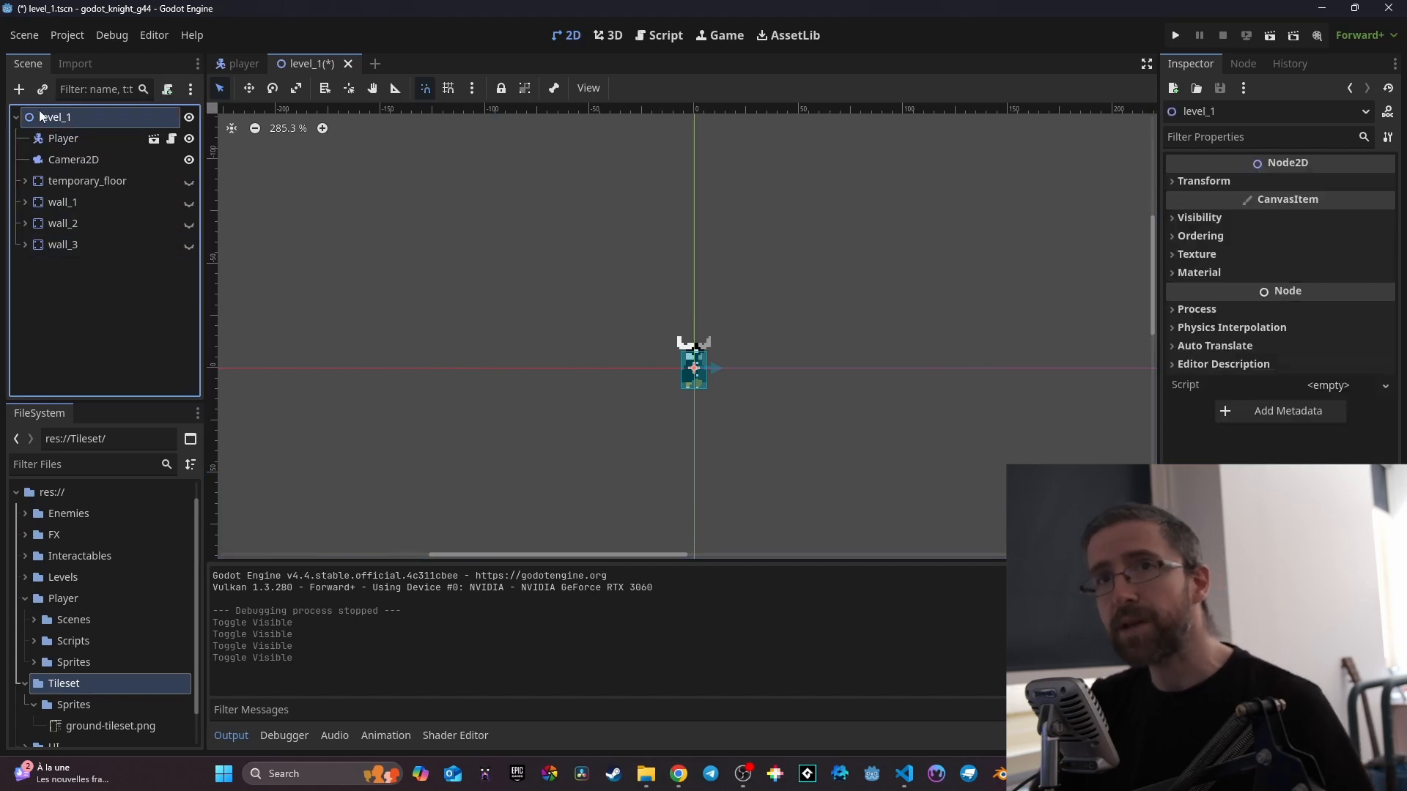
pyautogui.click(20, 89)
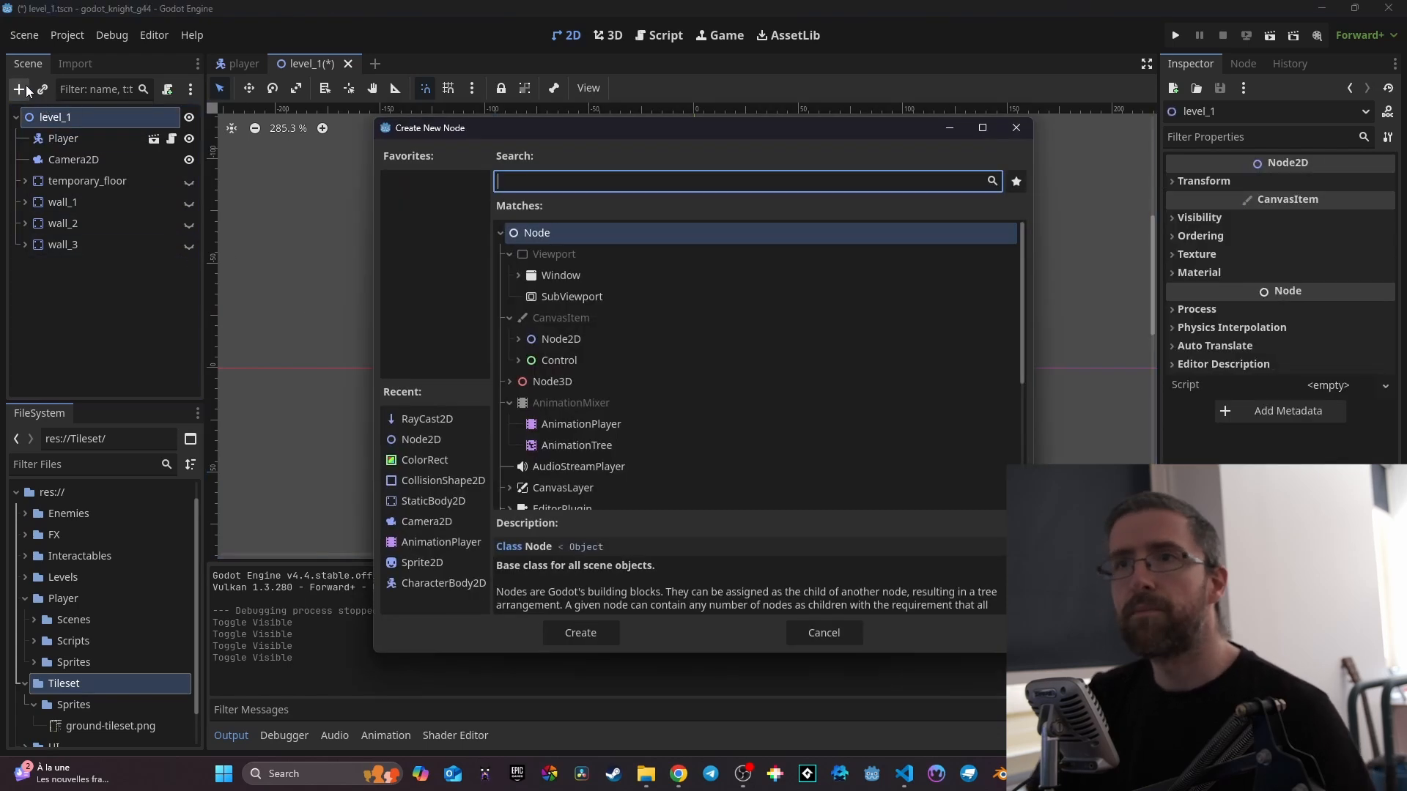
pyautogui.write('tilem')
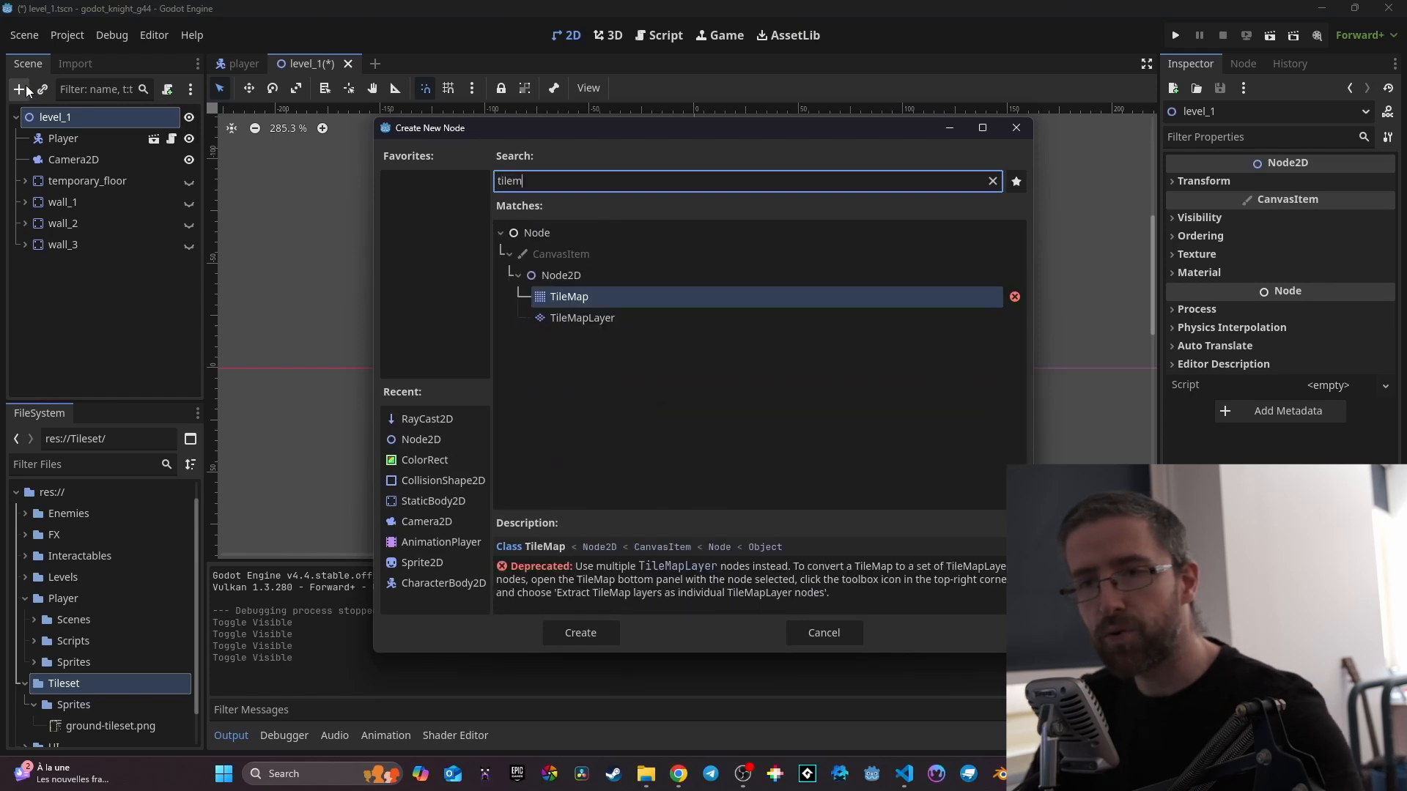
pyautogui.click(645, 321)
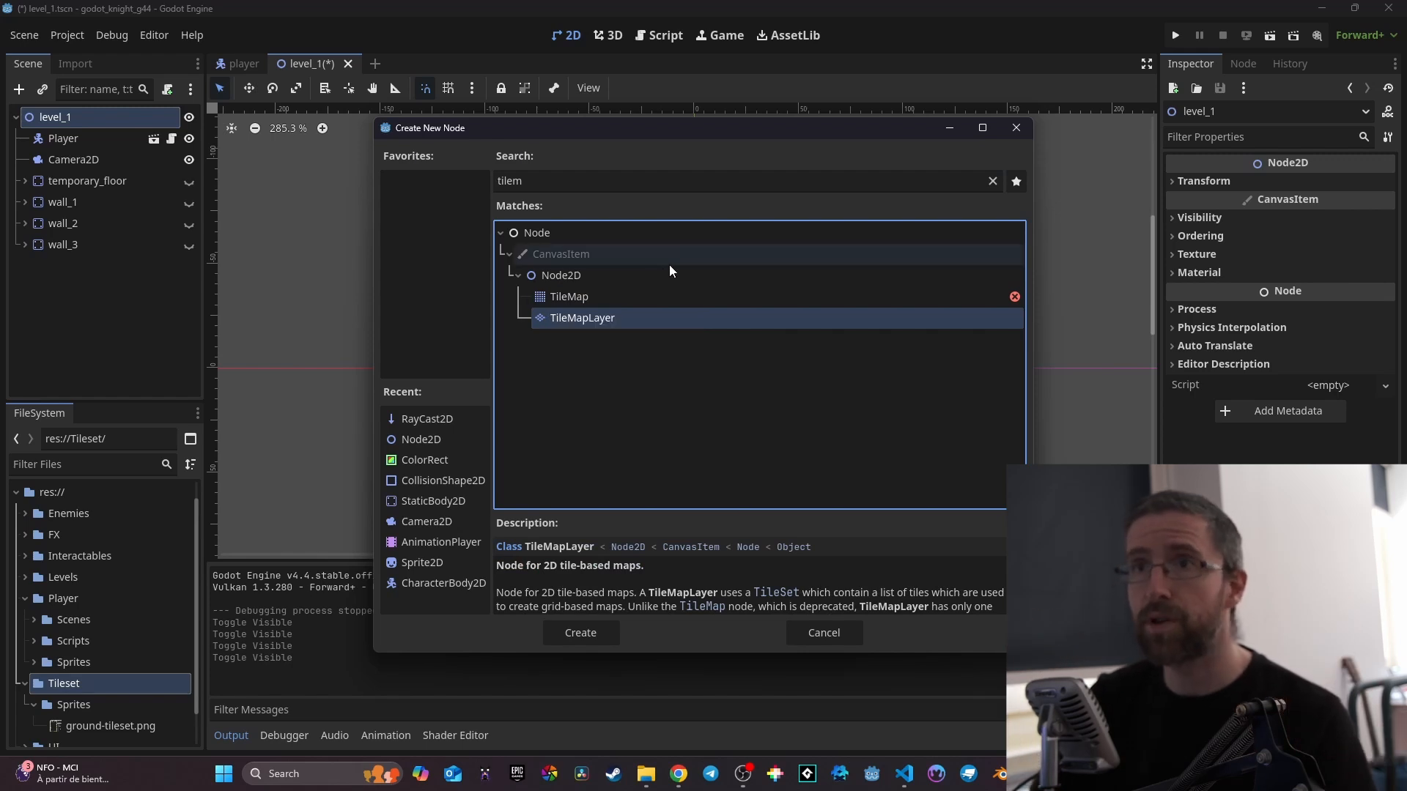
pyautogui.click(618, 294)
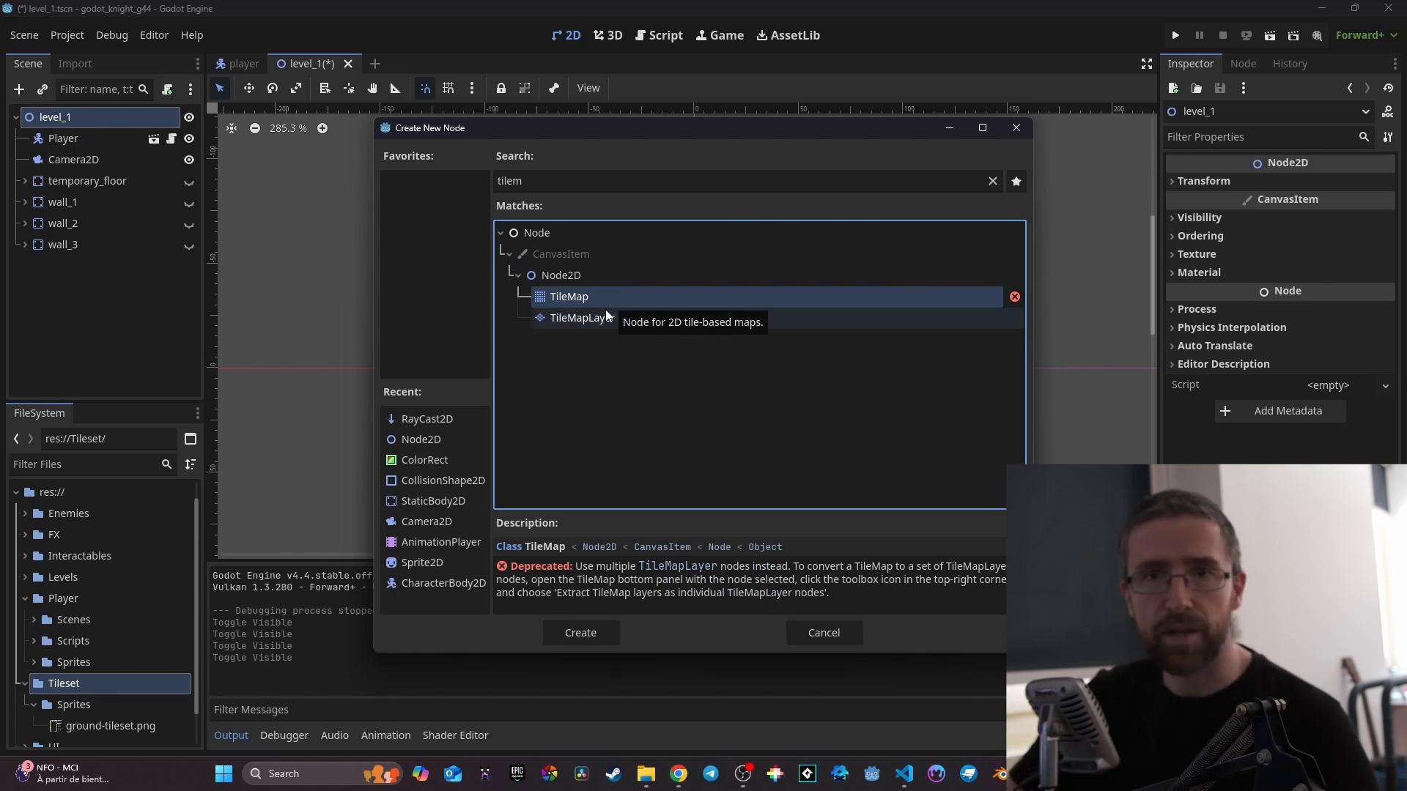
pyautogui.click(601, 318)
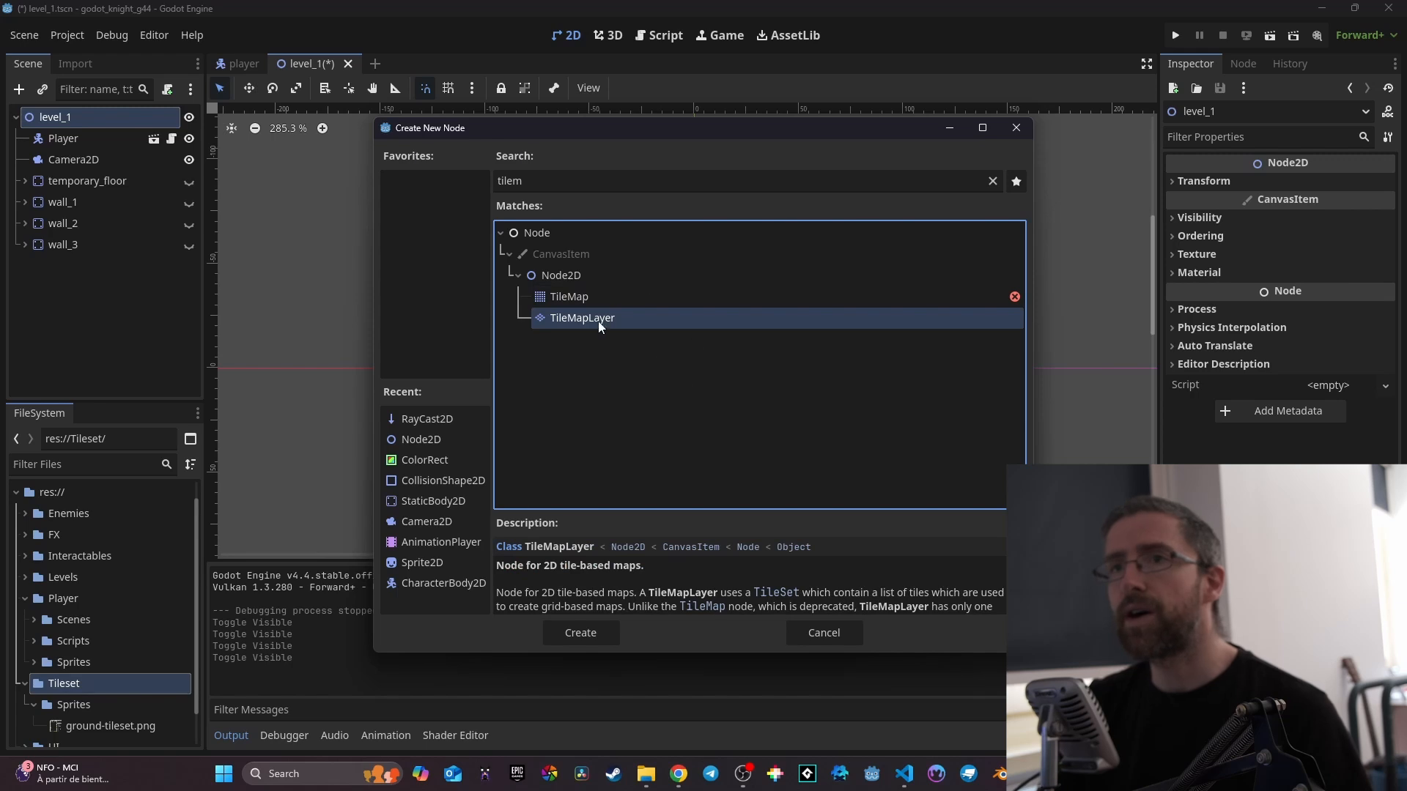
pyautogui.click(591, 633)
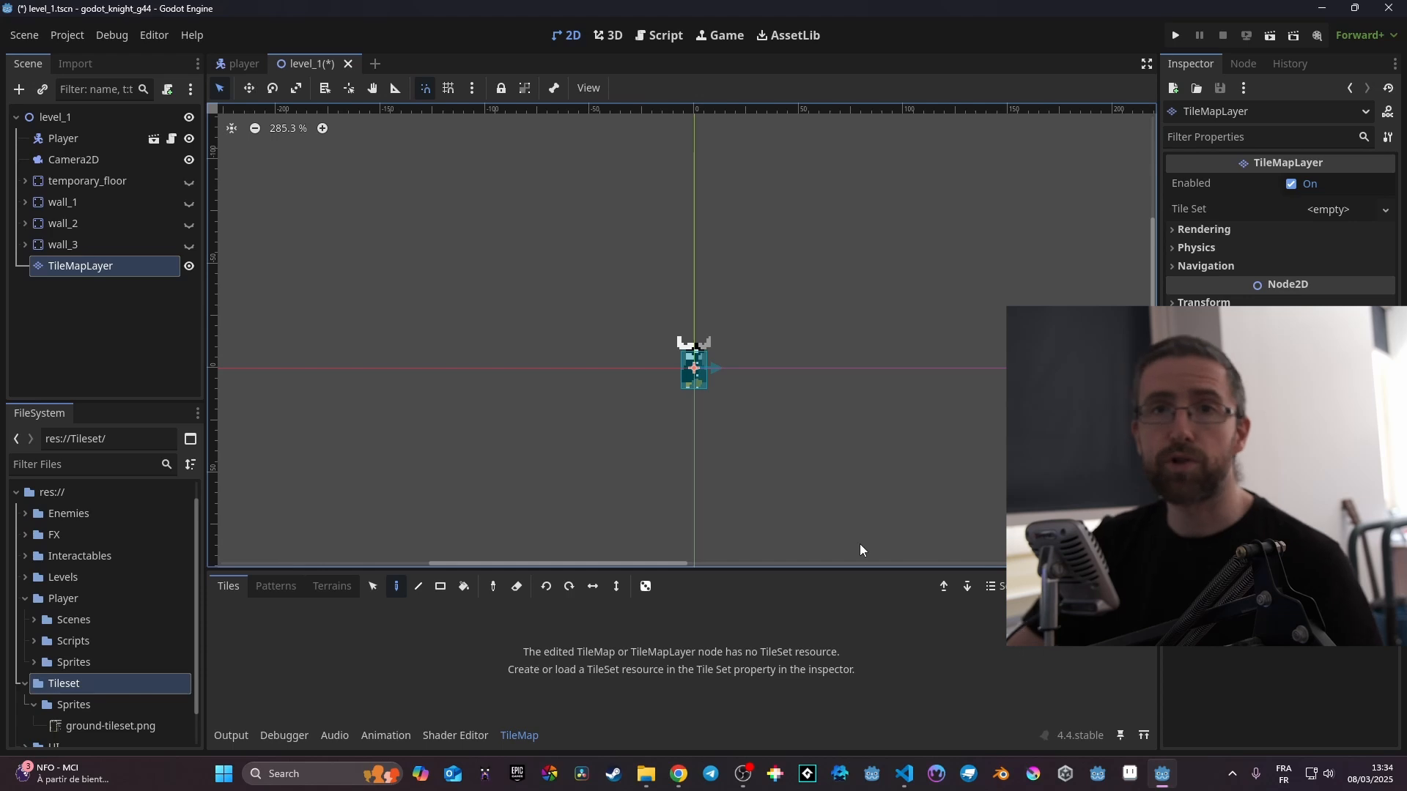
# Rename the TileMapLayer node to ground.
pyautogui.click(95, 268)
pyautogui.click(95, 269)
pyautogui.write('ground')
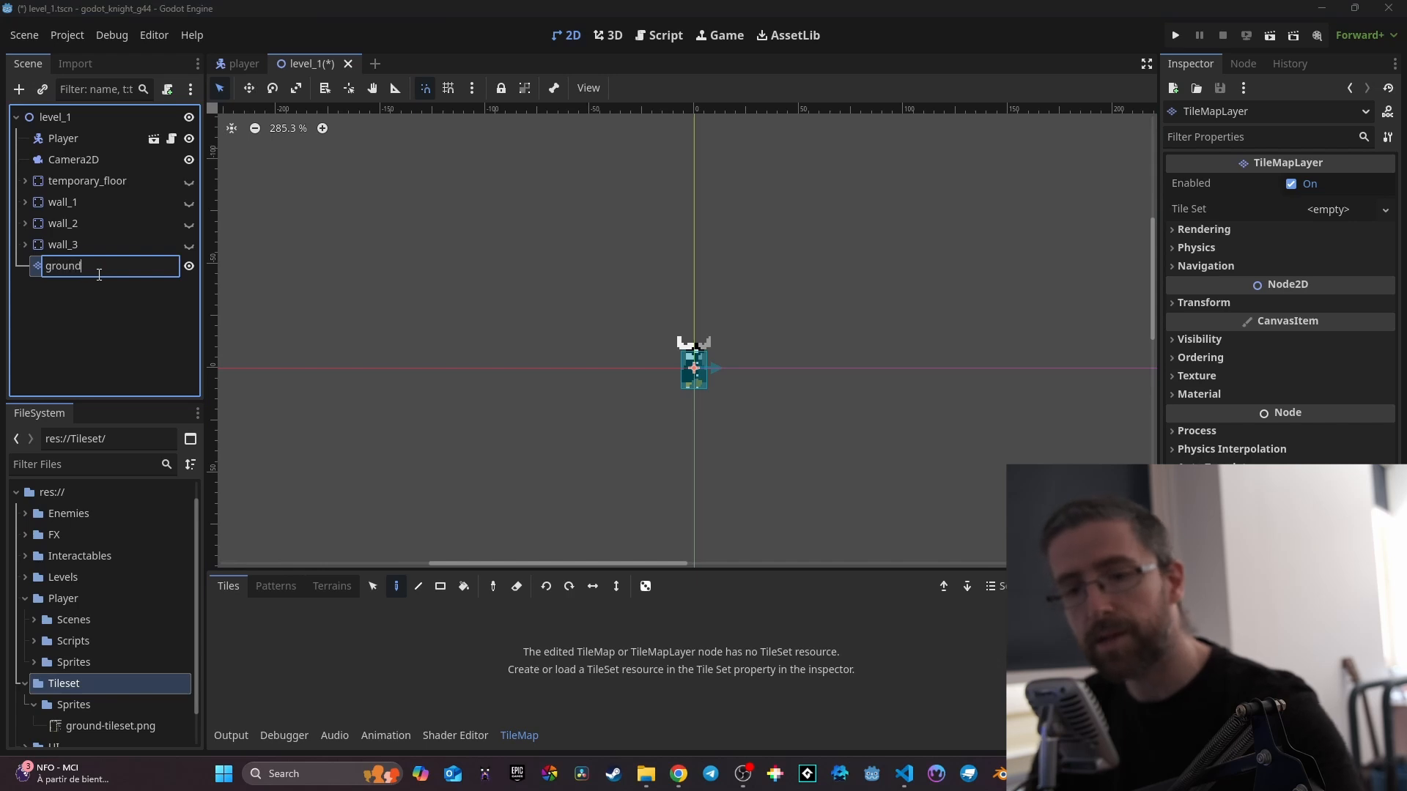
pyautogui.press('Return')
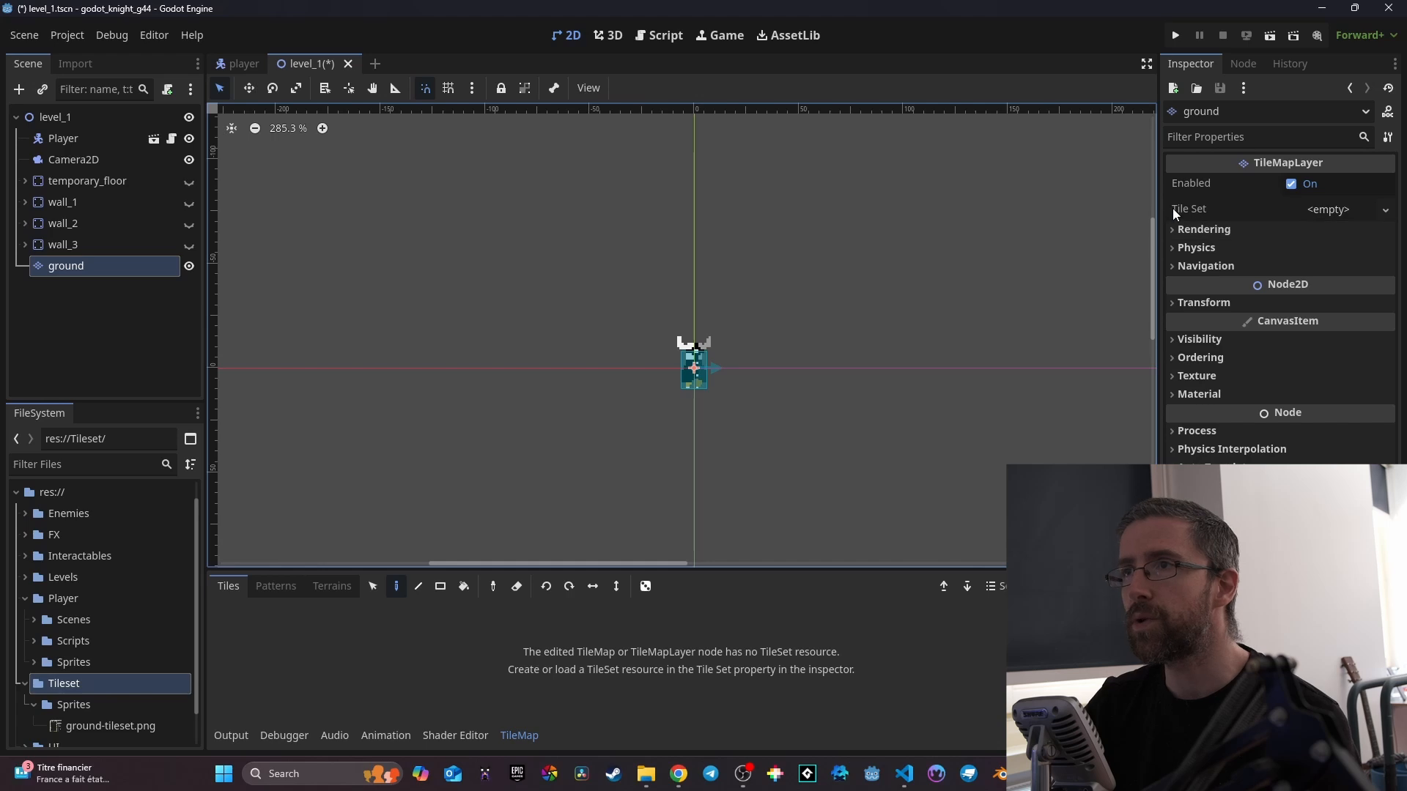
# Create a new TileSet resource for the ground layer and expand its properties.
pyautogui.click(1322, 210)
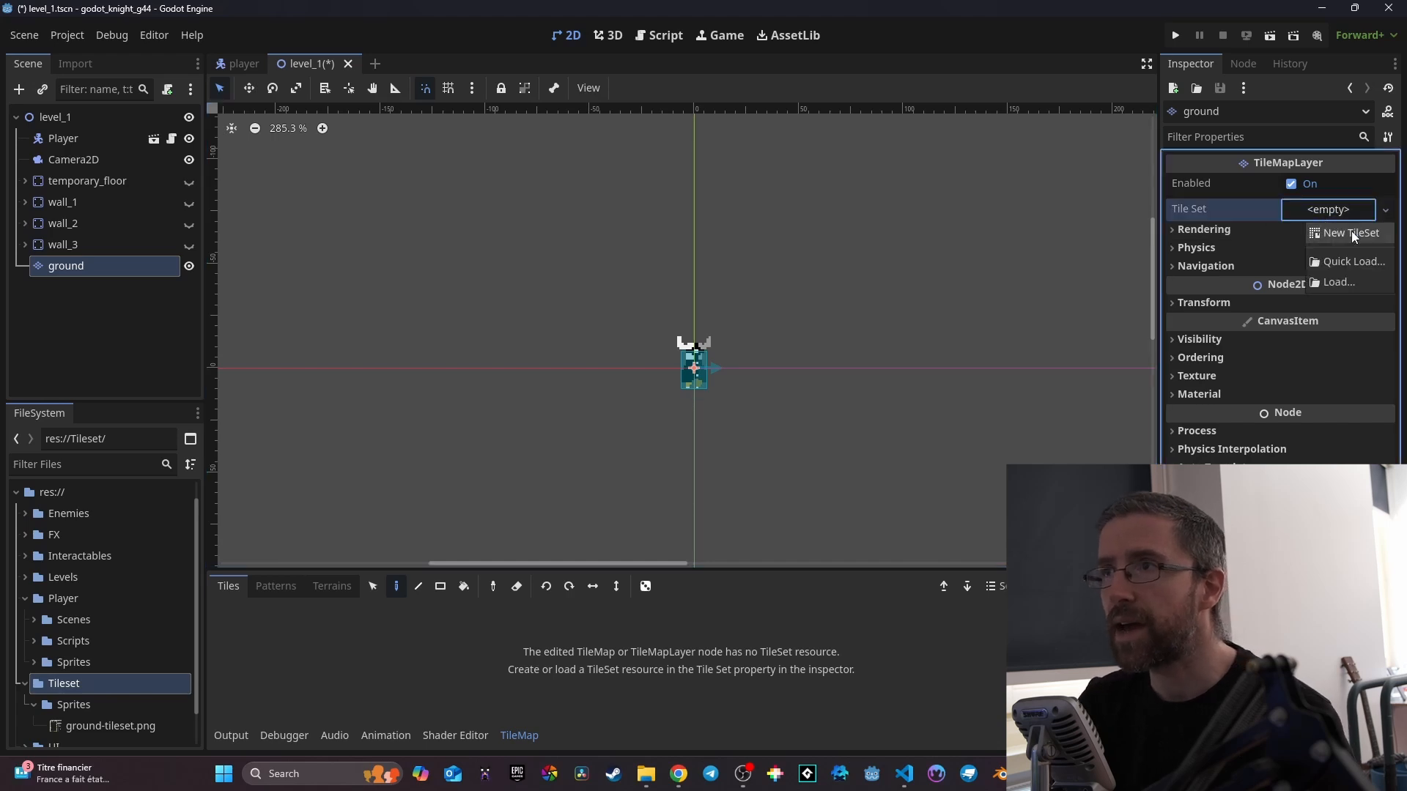
pyautogui.click(1338, 228)
pyautogui.click(1342, 210)
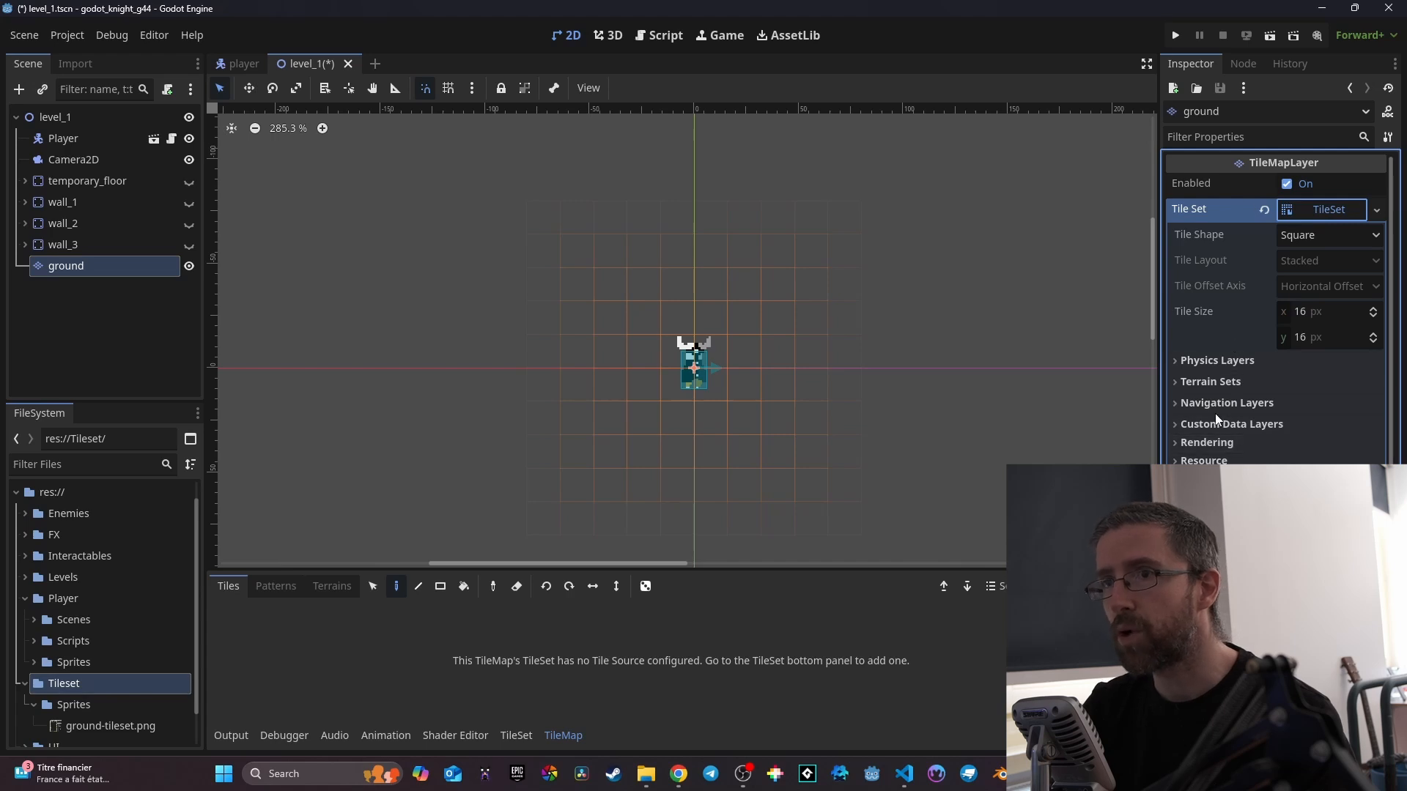
# Add ground-tileset.png as a tile source of the TileSet, creating its tiles automatically, and enlarge the atlas view.
pyautogui.click(516, 737)
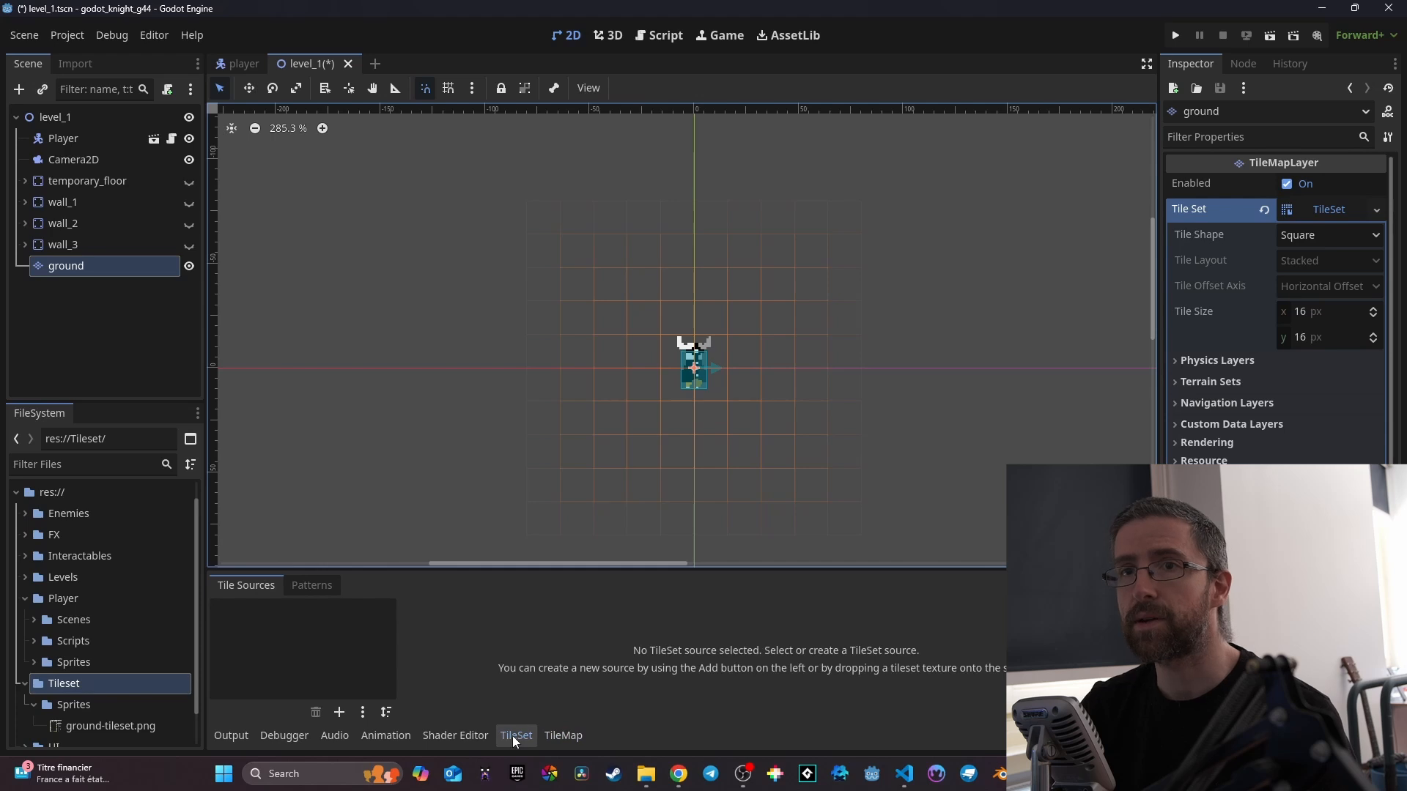
pyautogui.moveTo(104, 725); pyautogui.dragTo(350, 642)
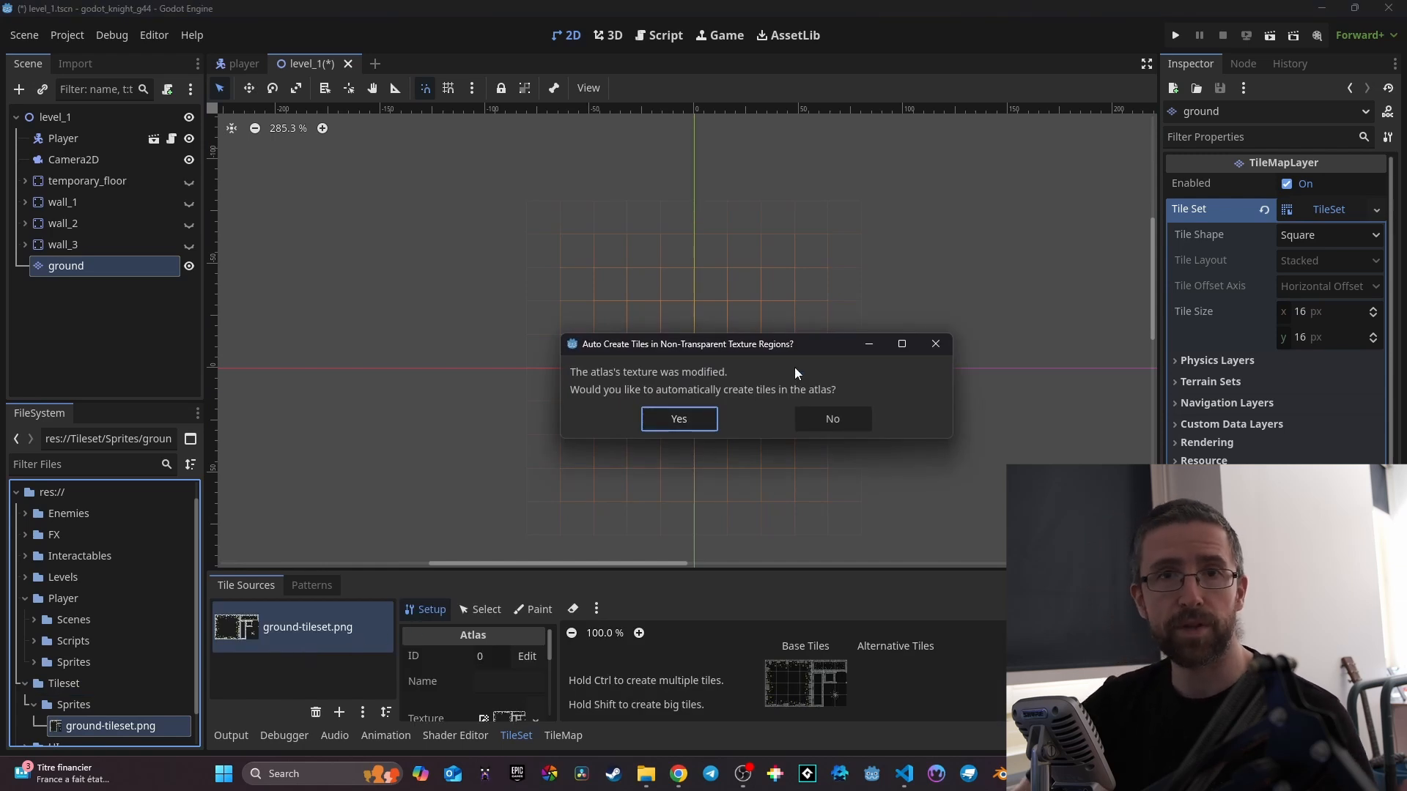
pyautogui.click(714, 412)
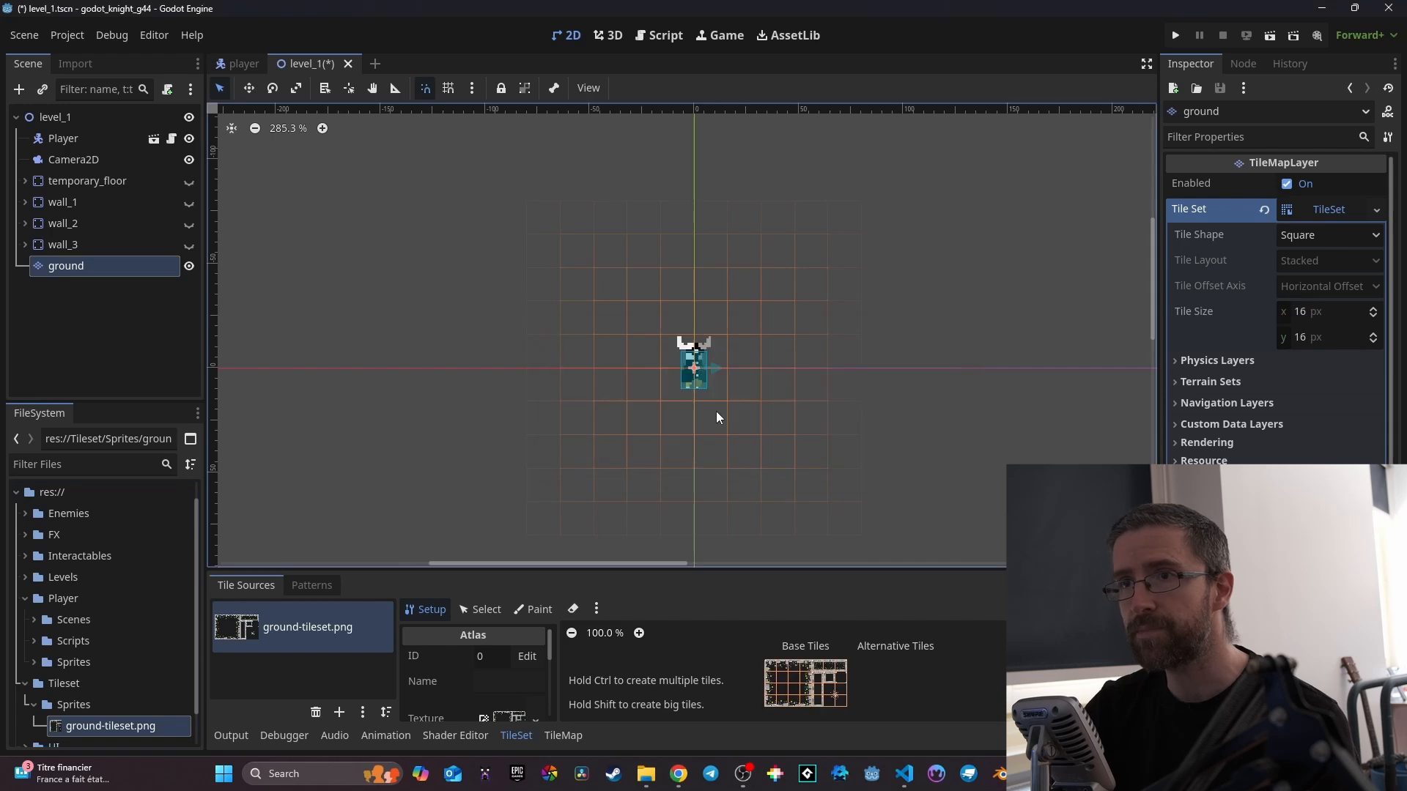
pyautogui.moveTo(882, 567); pyautogui.dragTo(879, 408)
pyautogui.scroll(6, 851, 555)
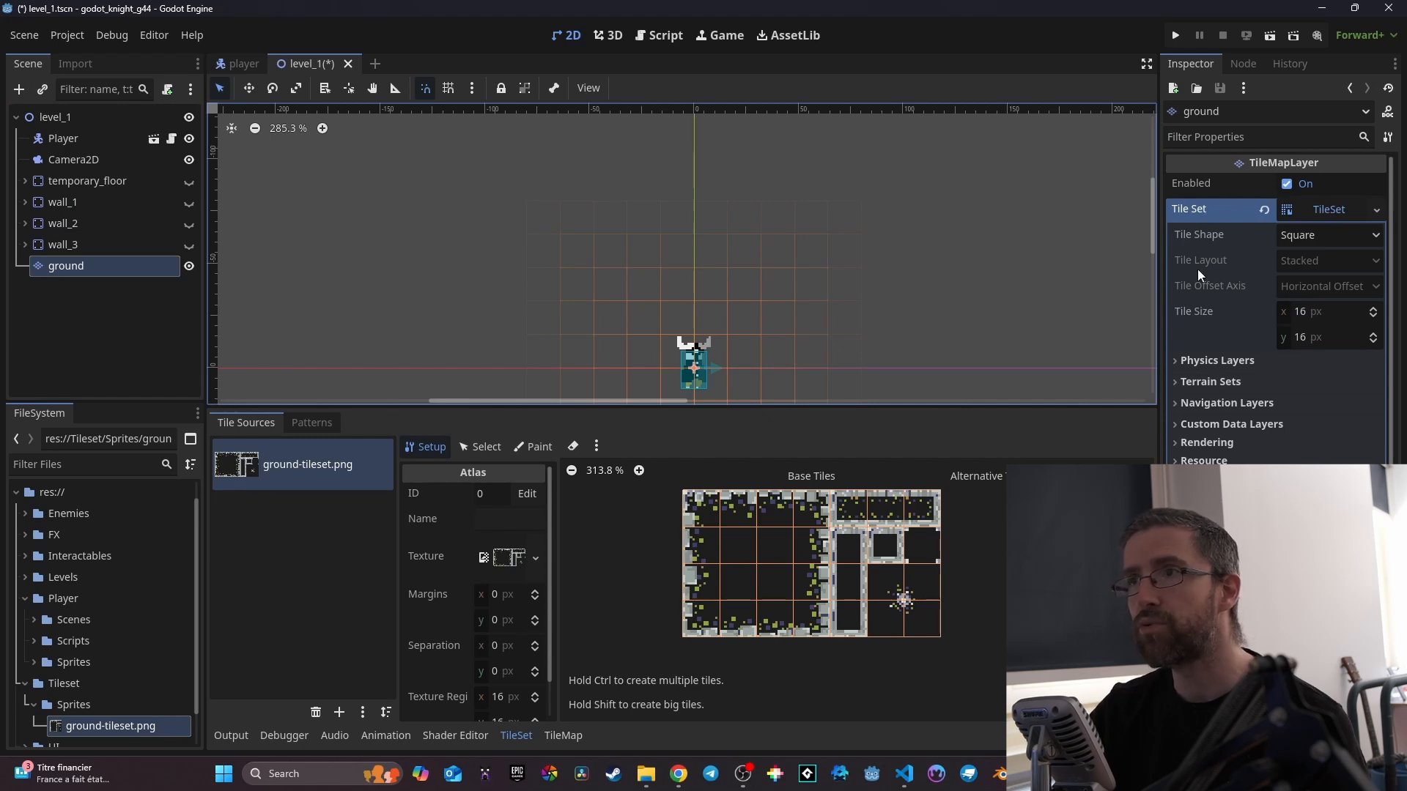
# Add a physics layer to the ground TileSet and put it on collision layer 2 instead of 1.
pyautogui.click(1325, 209)
pyautogui.click(1335, 210)
pyautogui.click(1335, 210)
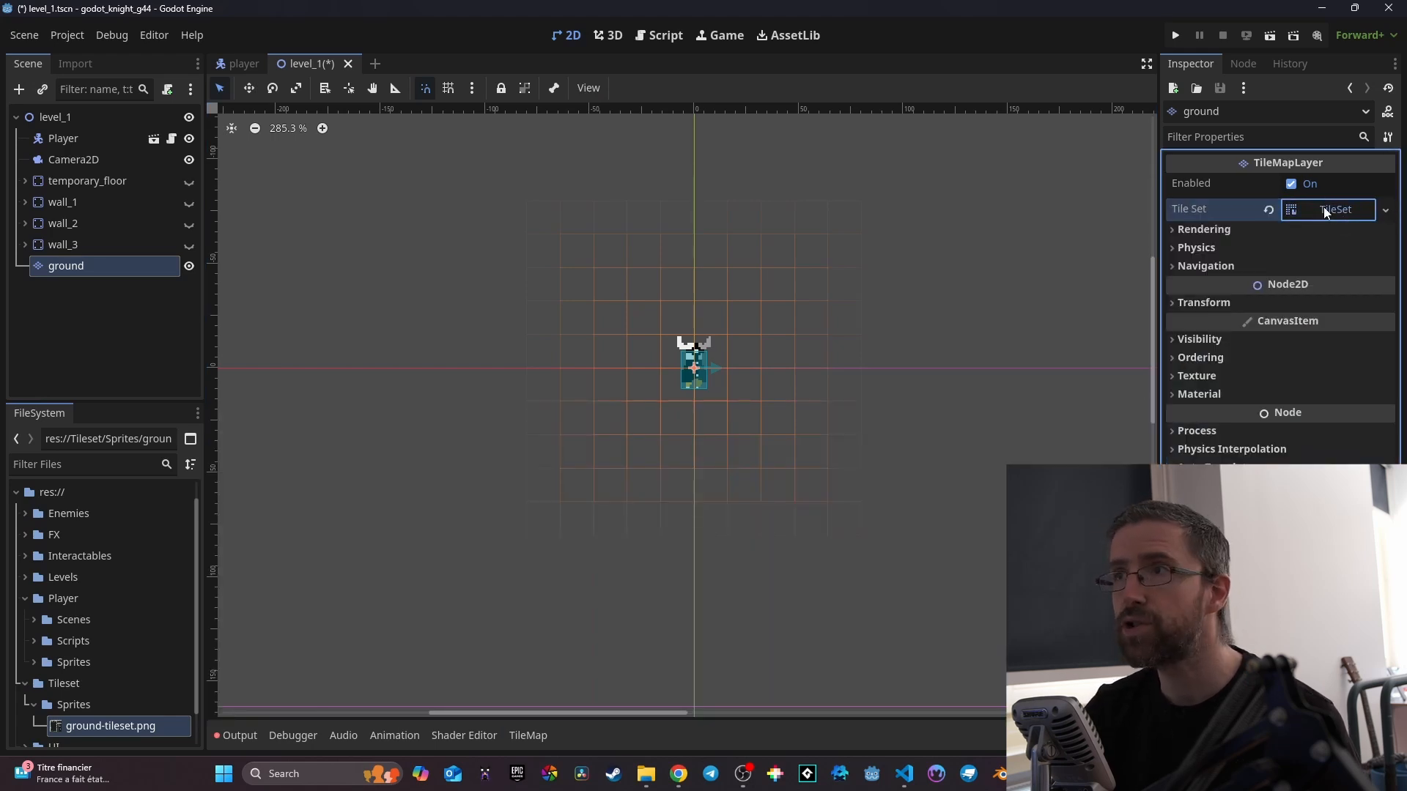
pyautogui.click(1324, 211)
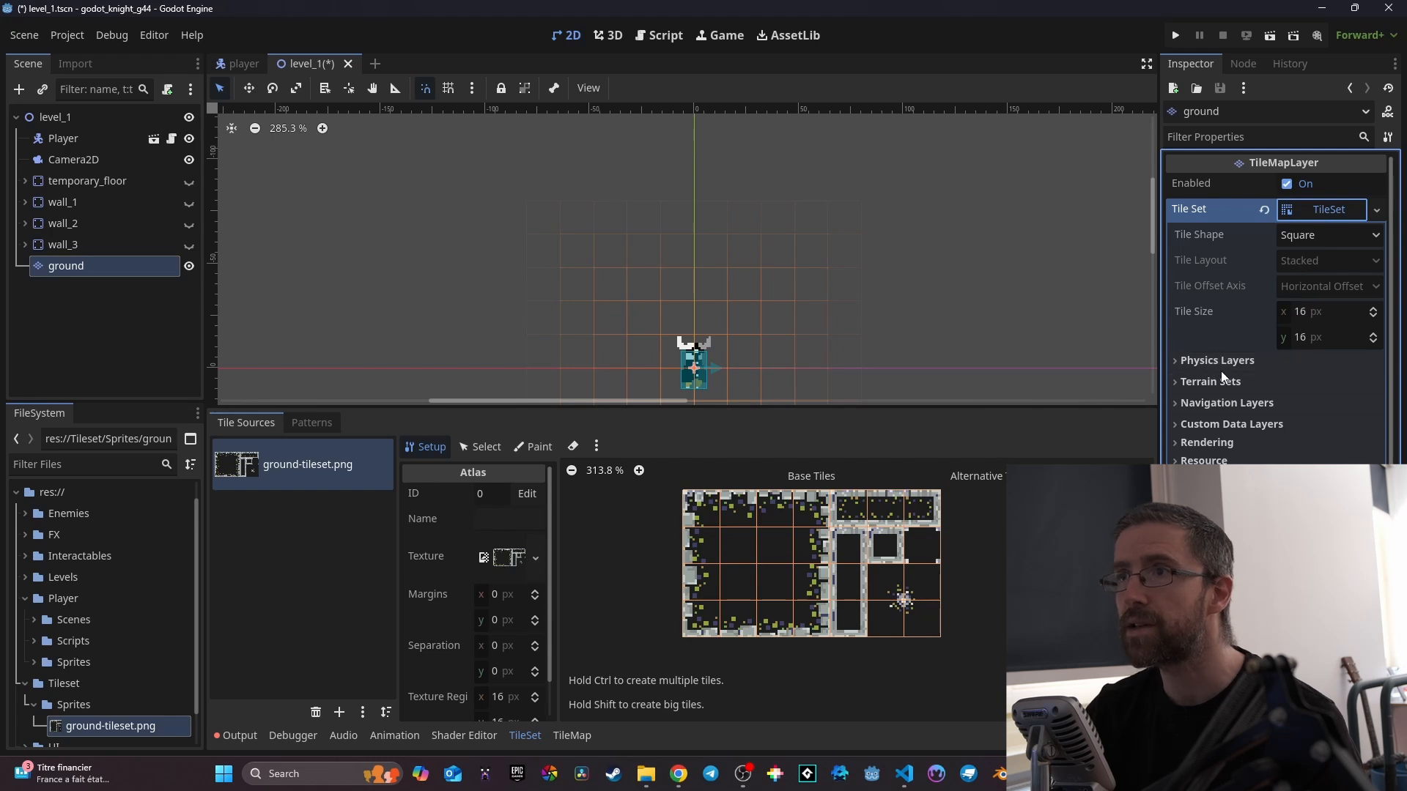
pyautogui.click(1206, 361)
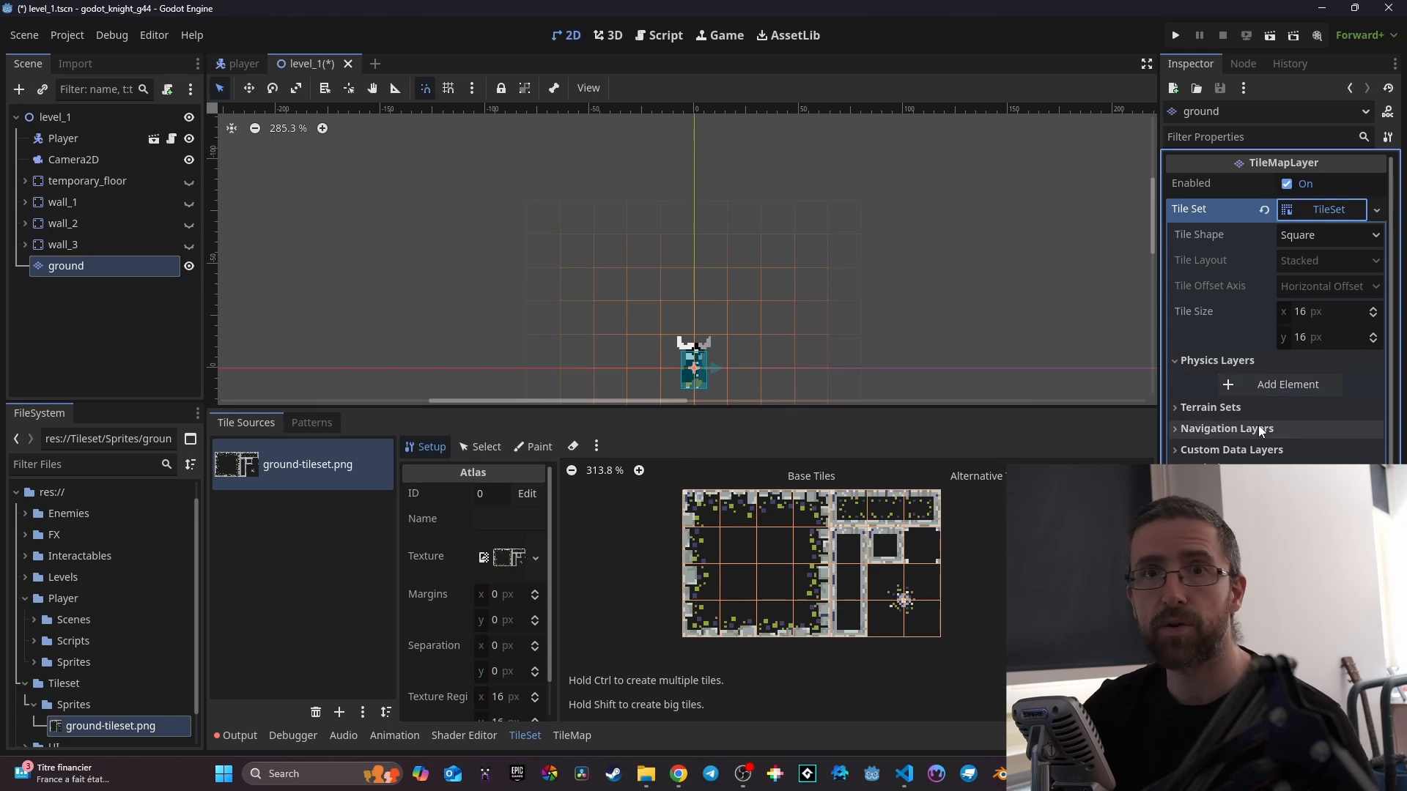
pyautogui.click(1276, 386)
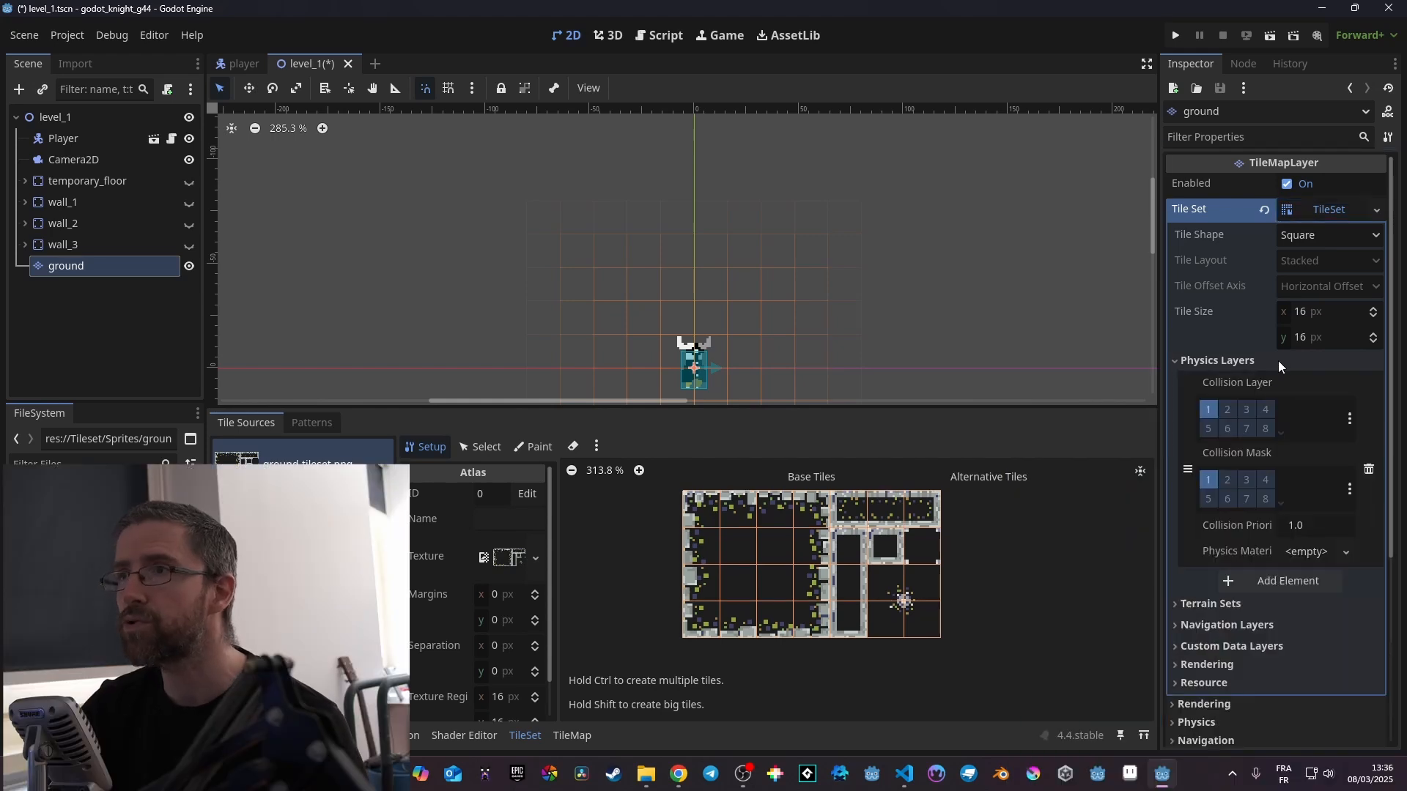
pyautogui.click(1211, 413)
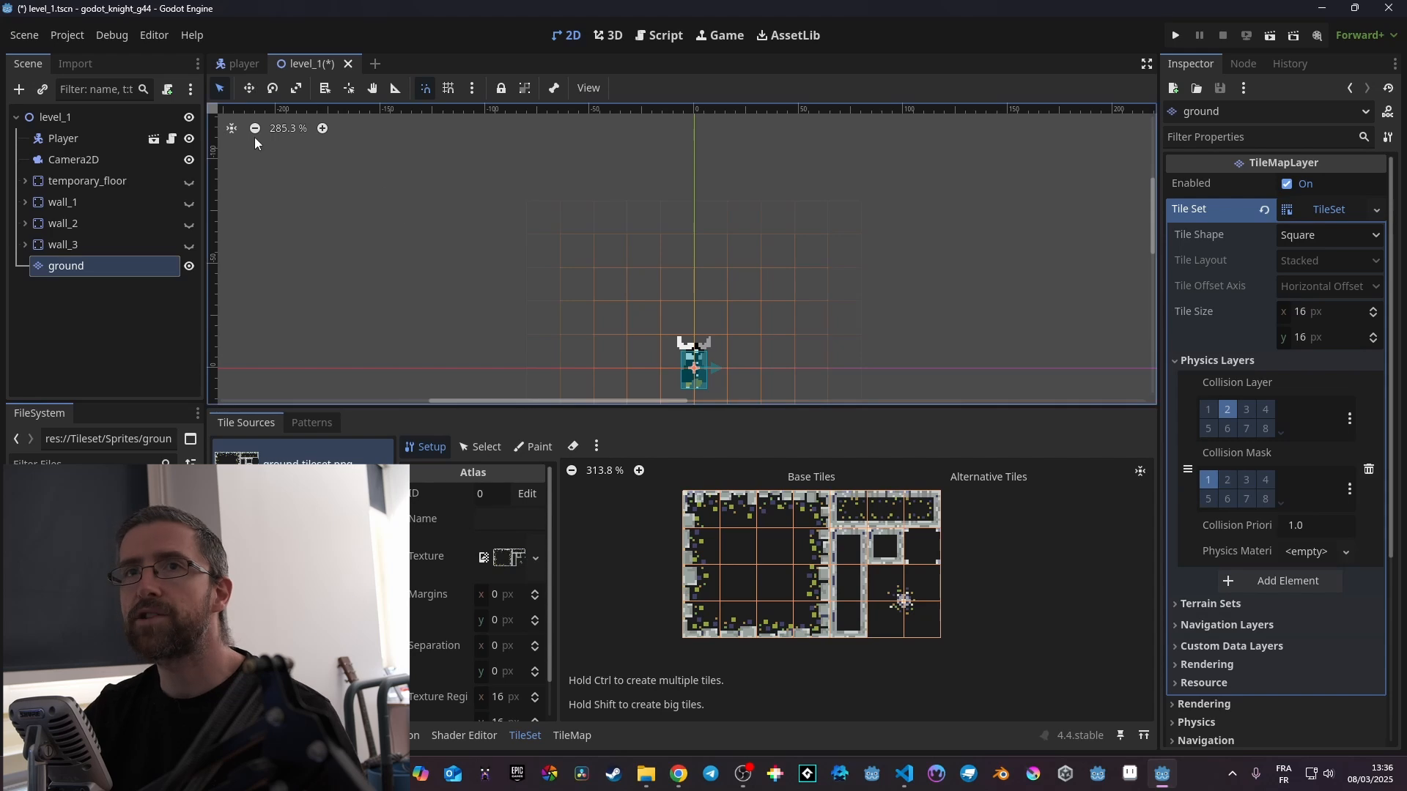
# Set the Player's collision mask to layer 2 only.
pyautogui.click(86, 140)
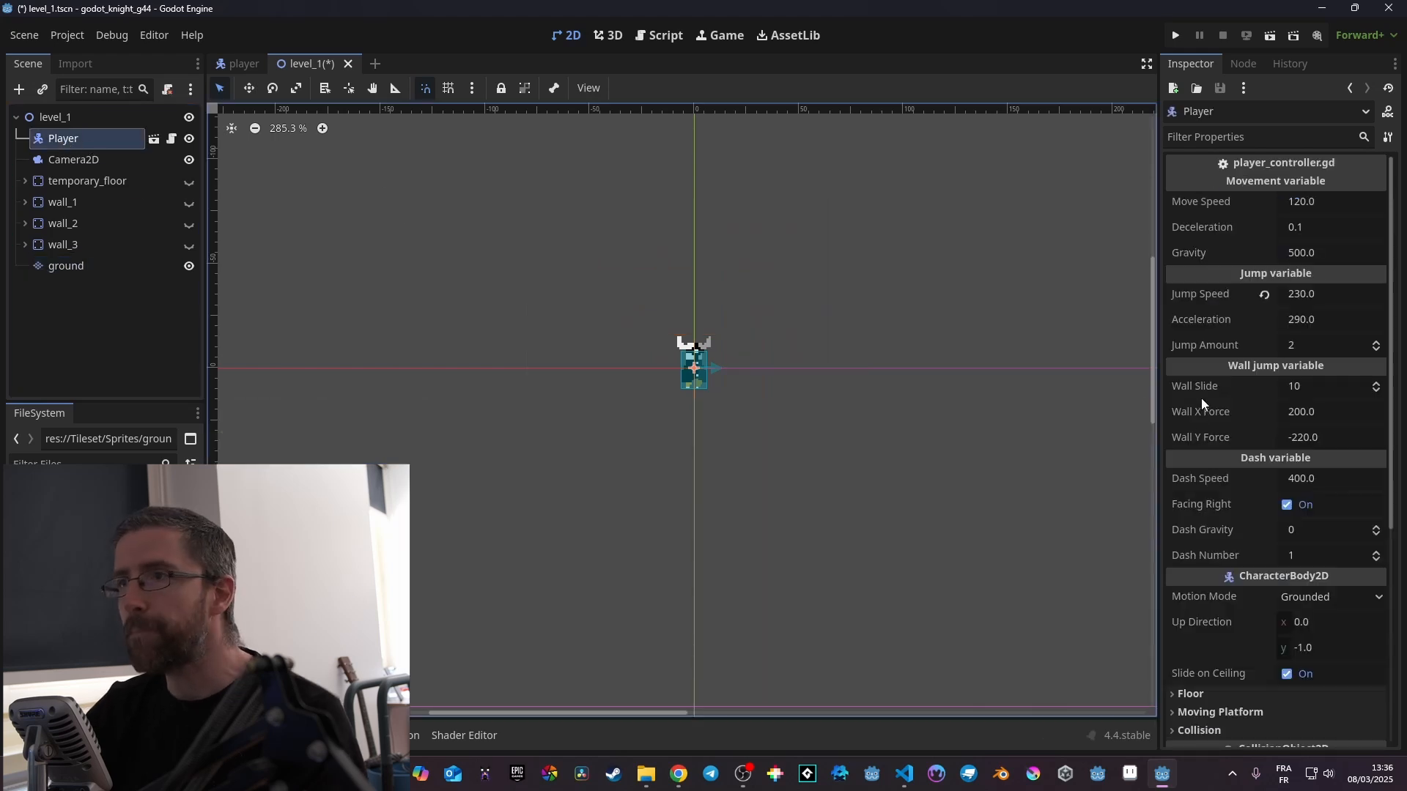
pyautogui.scroll(-5, 1201, 398)
pyautogui.click(1199, 448)
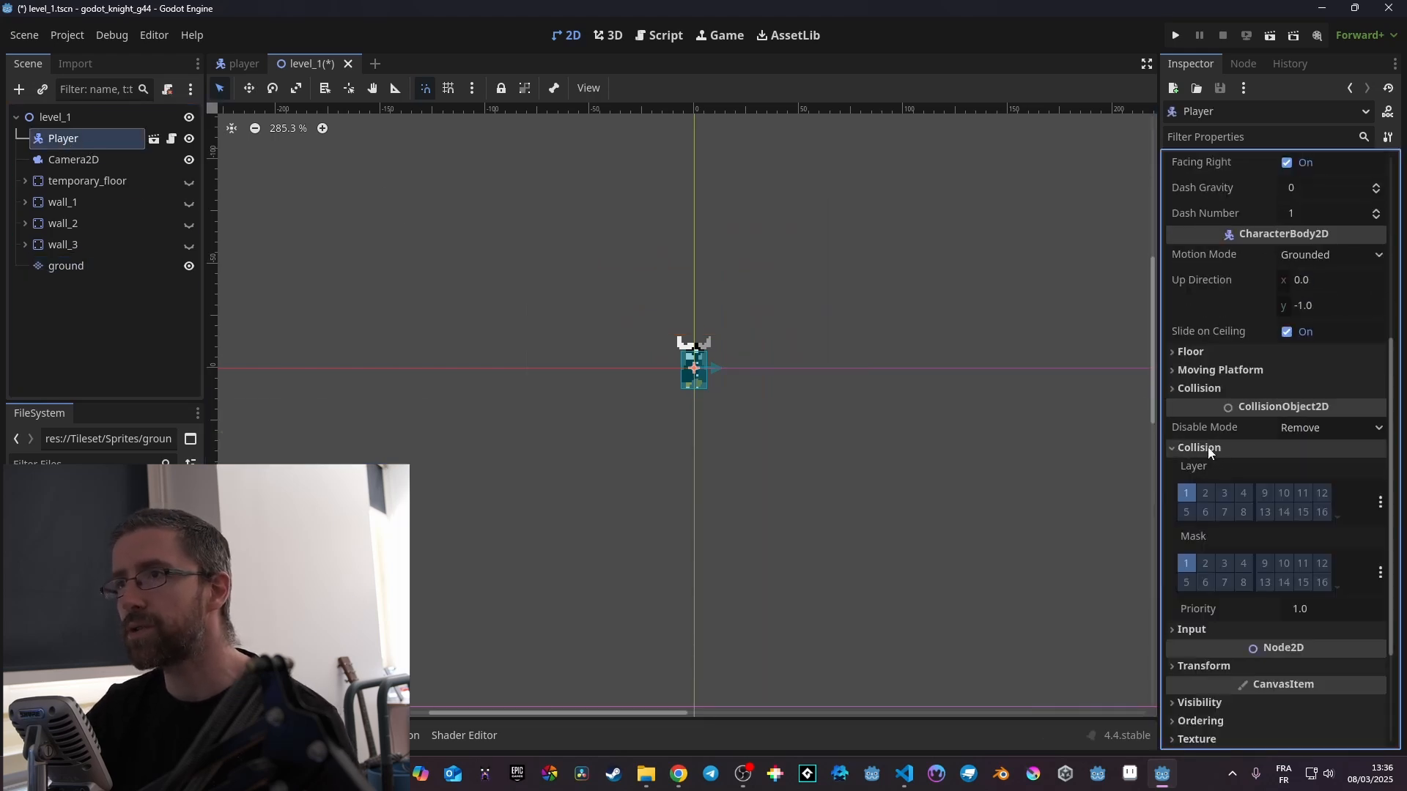
pyautogui.click(1199, 389)
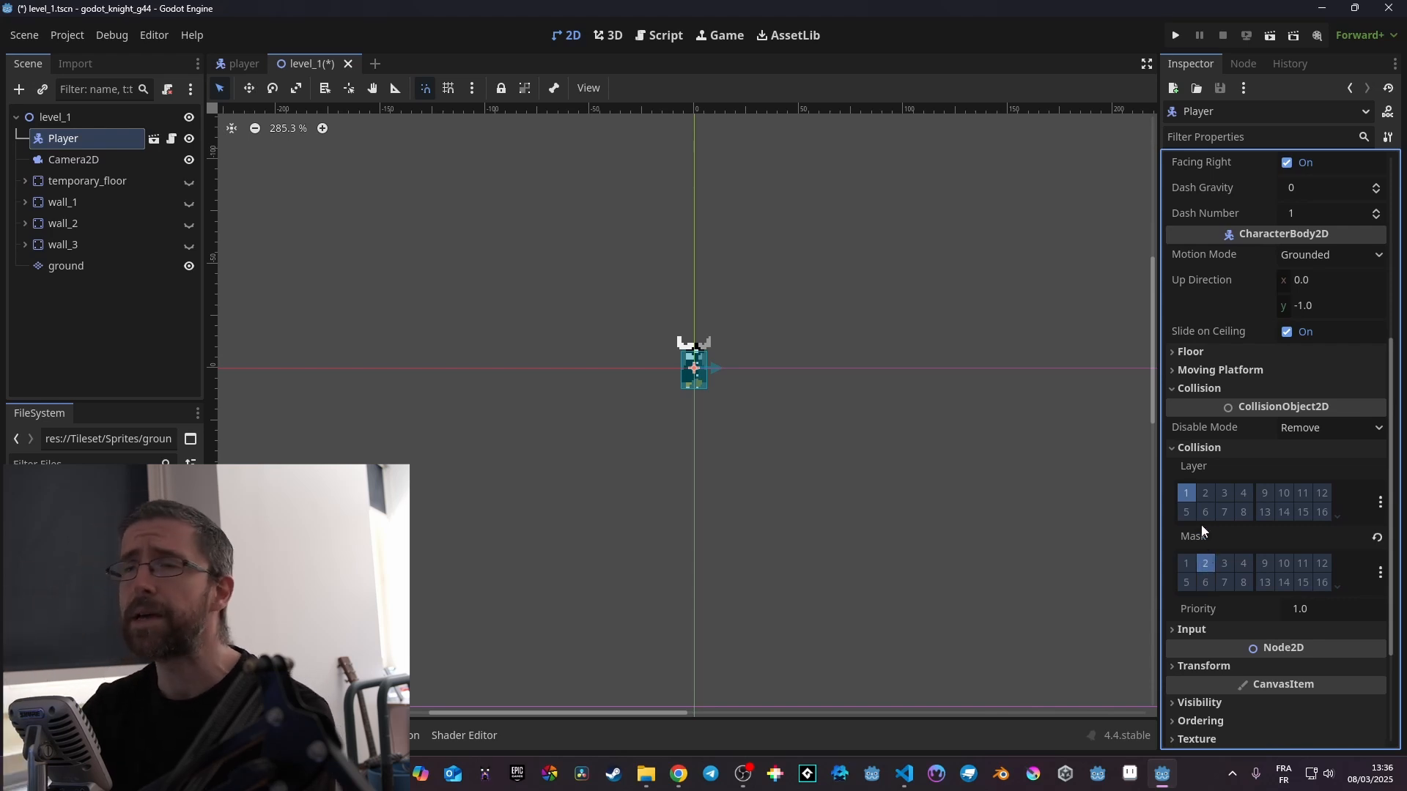
# Add a terrain set to the ground layer's TileSet and add one terrain to that set.
pyautogui.click(85, 272)
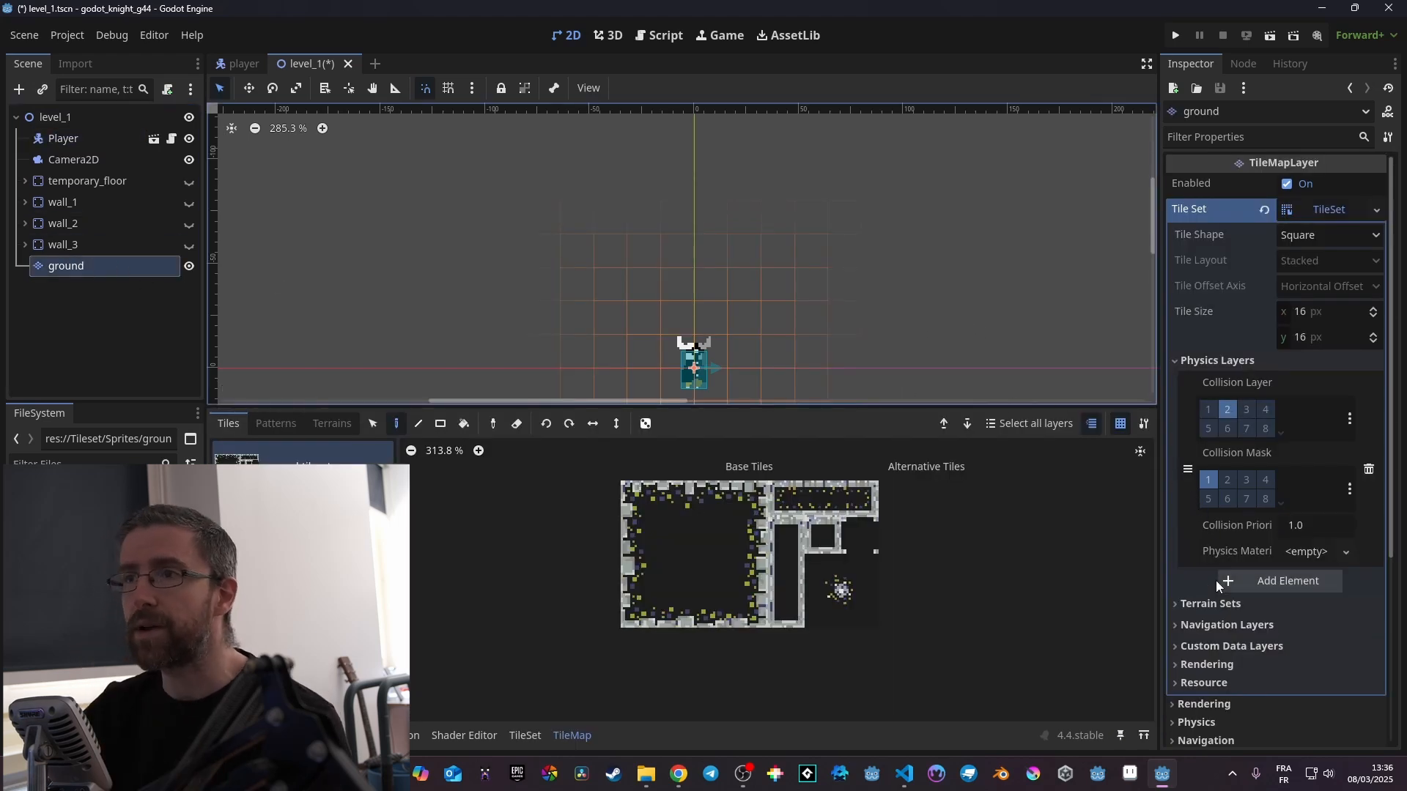
pyautogui.click(1187, 606)
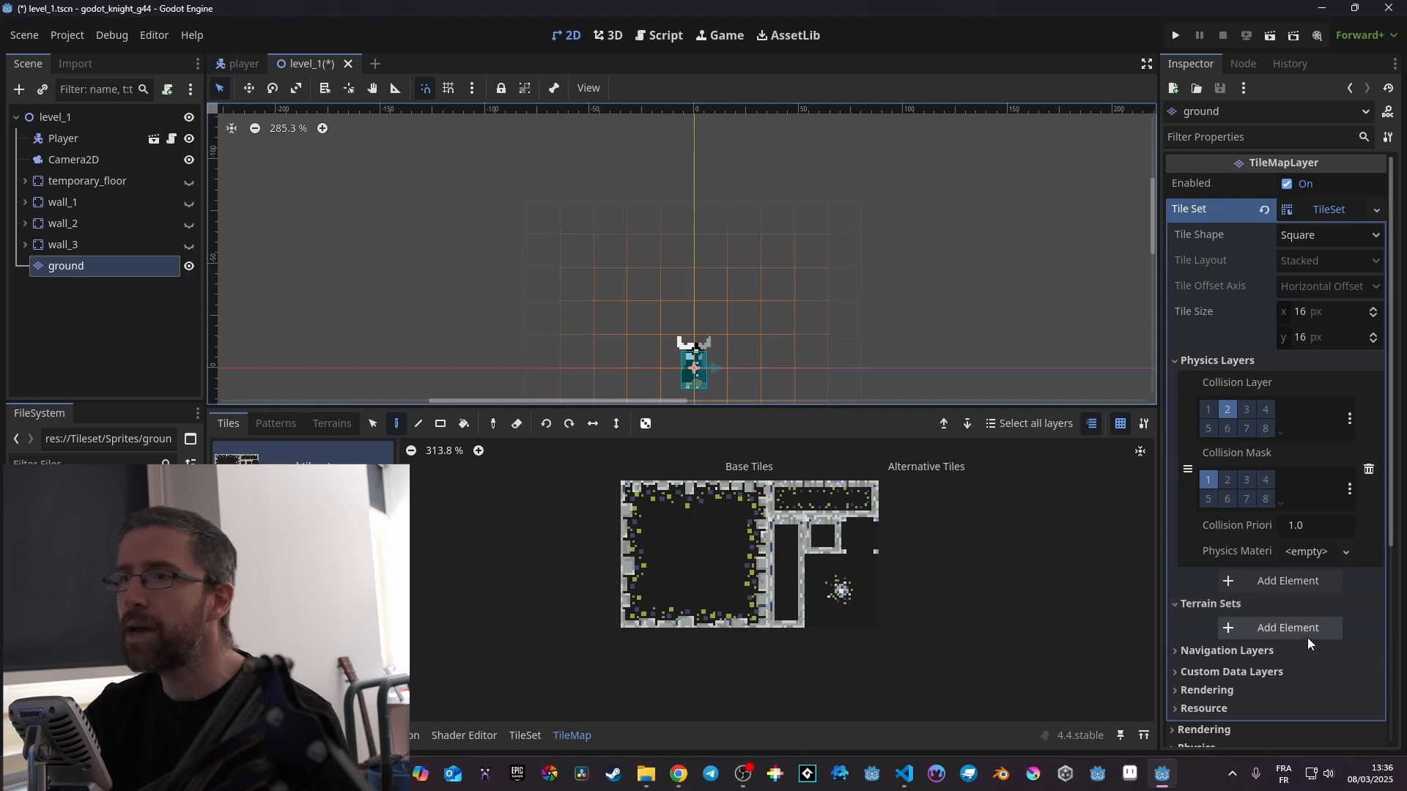
pyautogui.click(1246, 628)
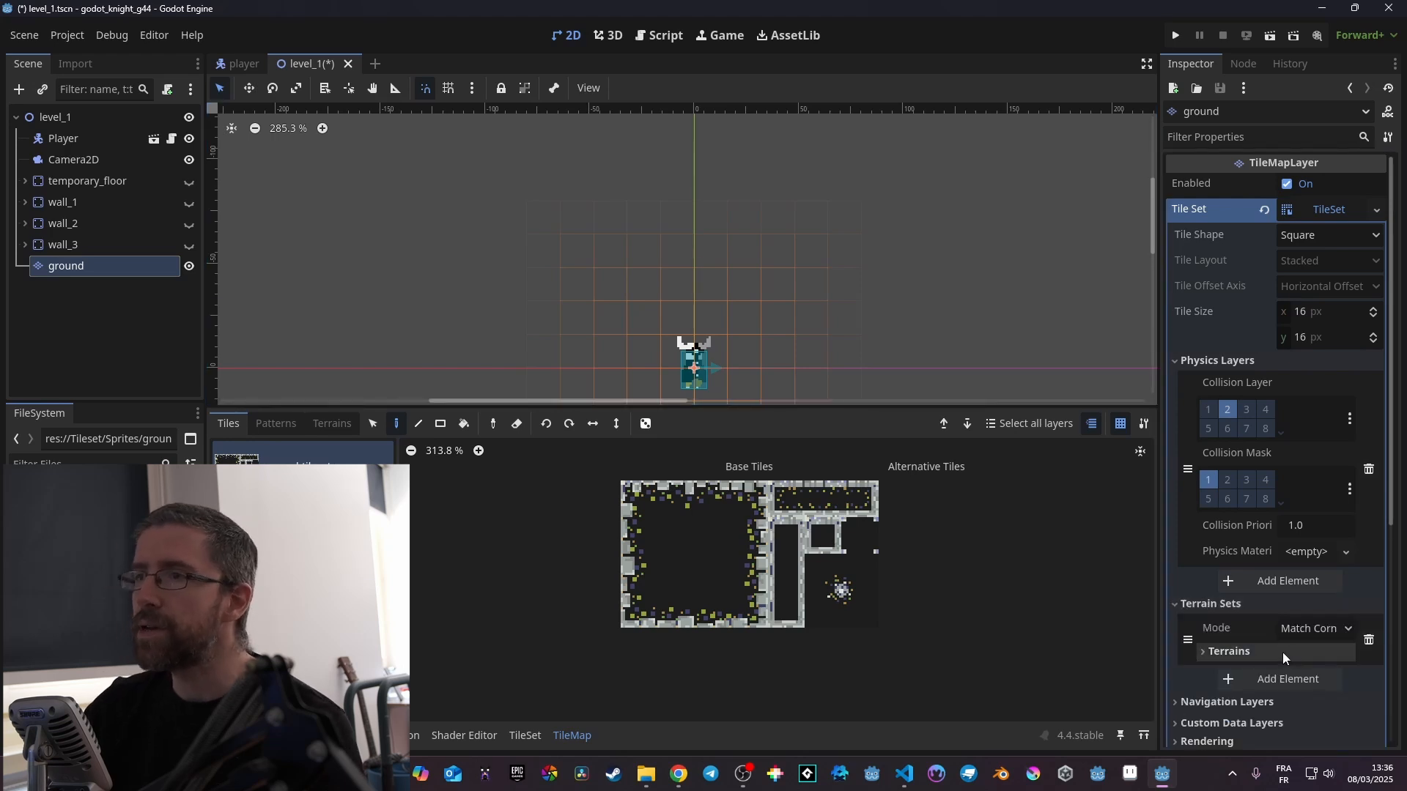
pyautogui.click(1249, 652)
pyautogui.click(1289, 678)
# Name the new terrain ground and set its color to pink, #d21982.
pyautogui.scroll(-3, 1278, 653)
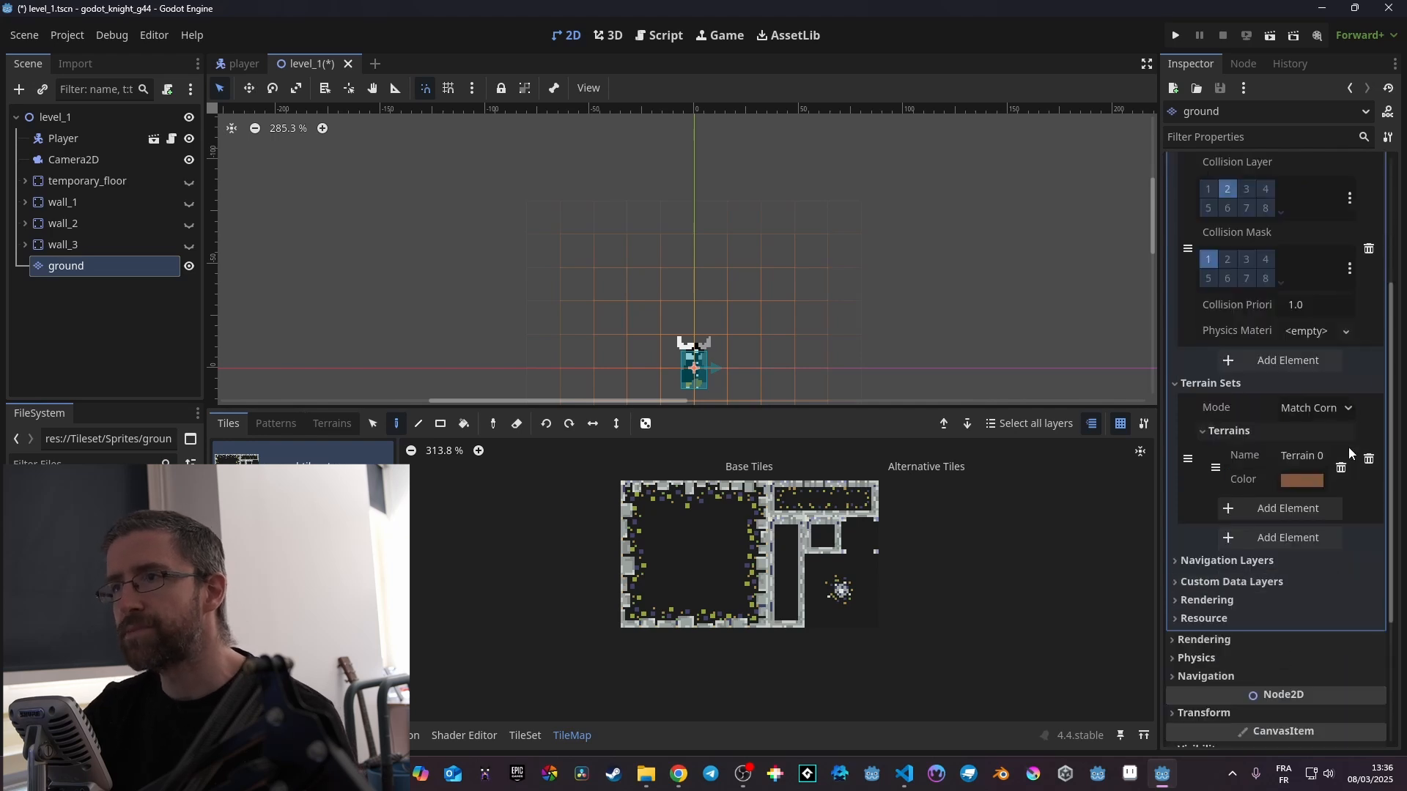
pyautogui.moveTo(1330, 456); pyautogui.dragTo(1243, 460)
pyautogui.click(1324, 455)
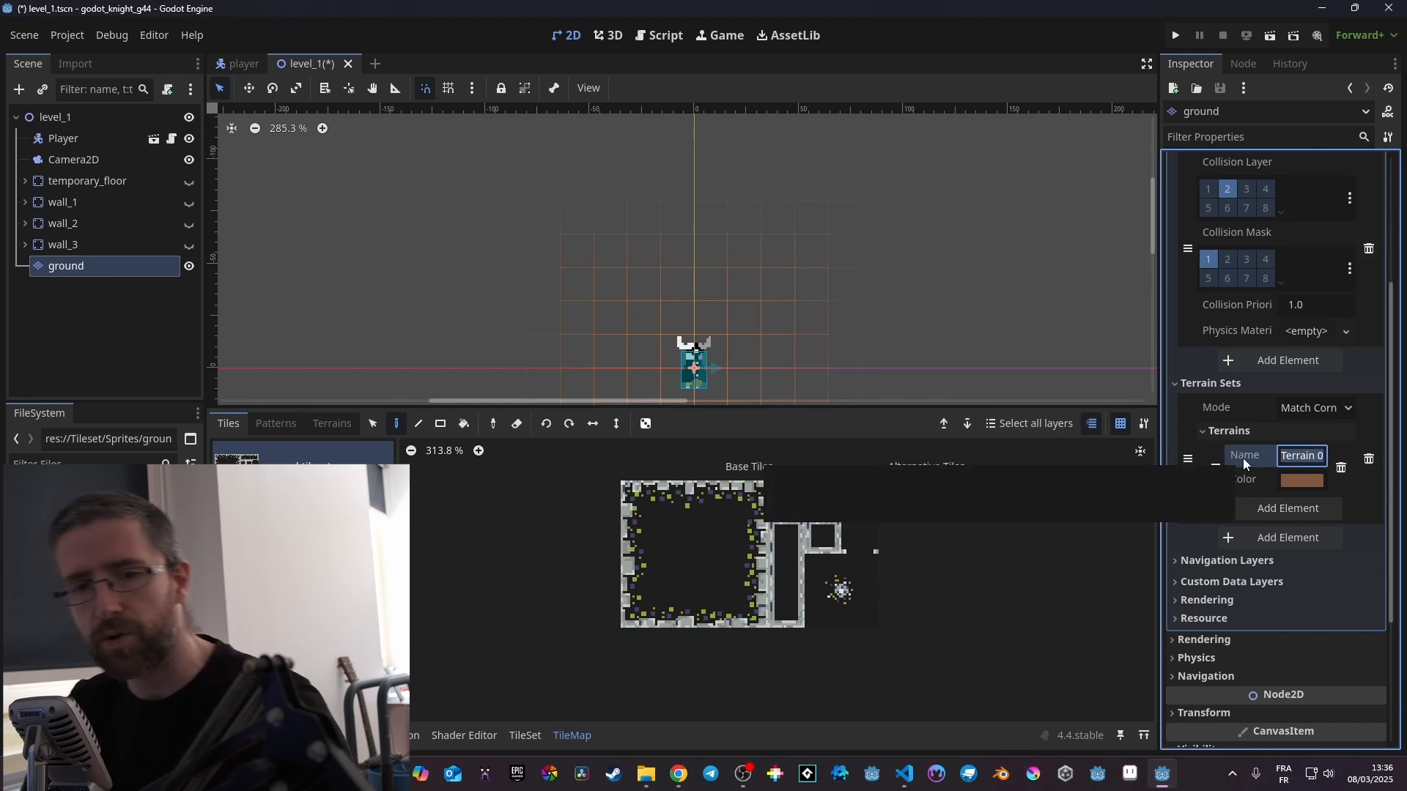
pyautogui.write('r')
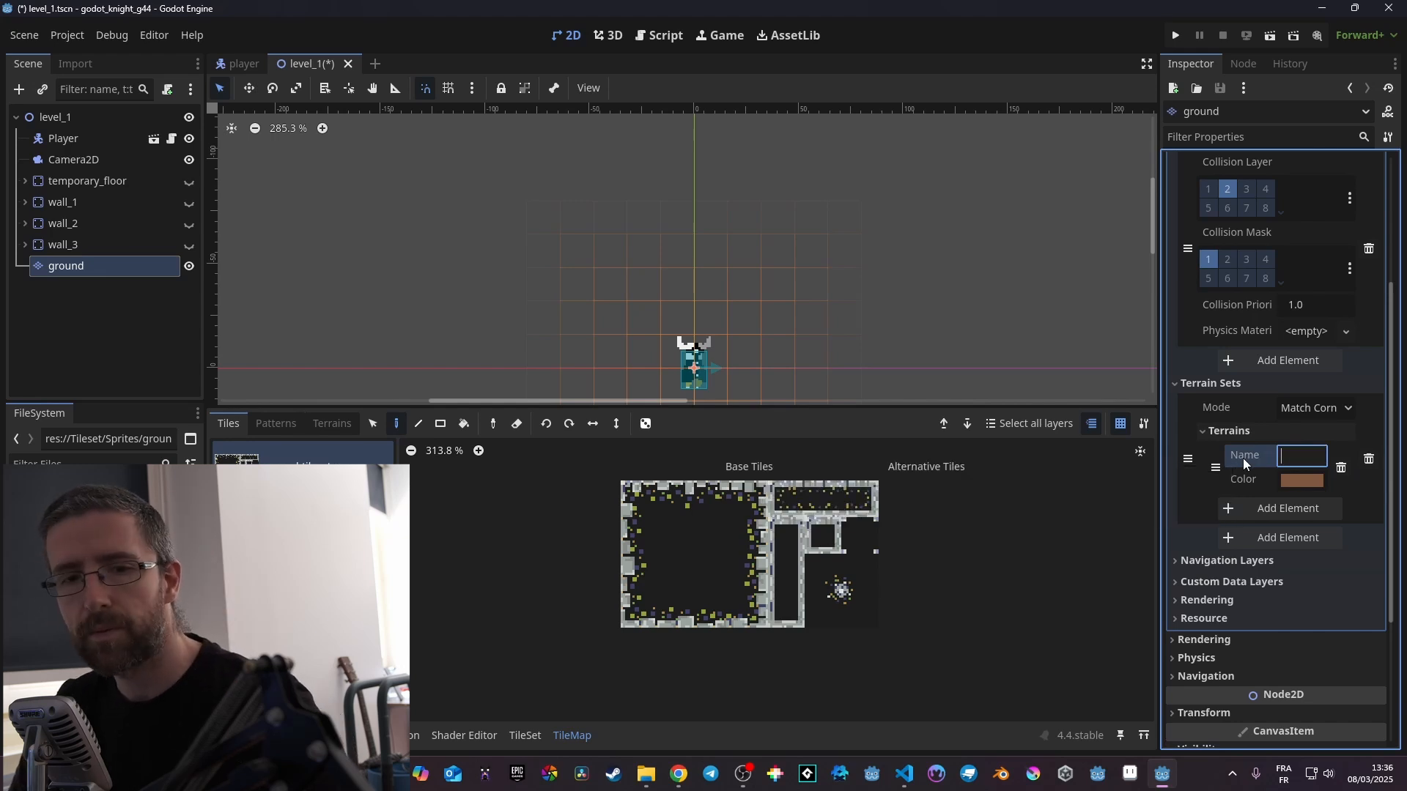
pyautogui.write('ground')
pyautogui.press('Tab')
pyautogui.click(1304, 480)
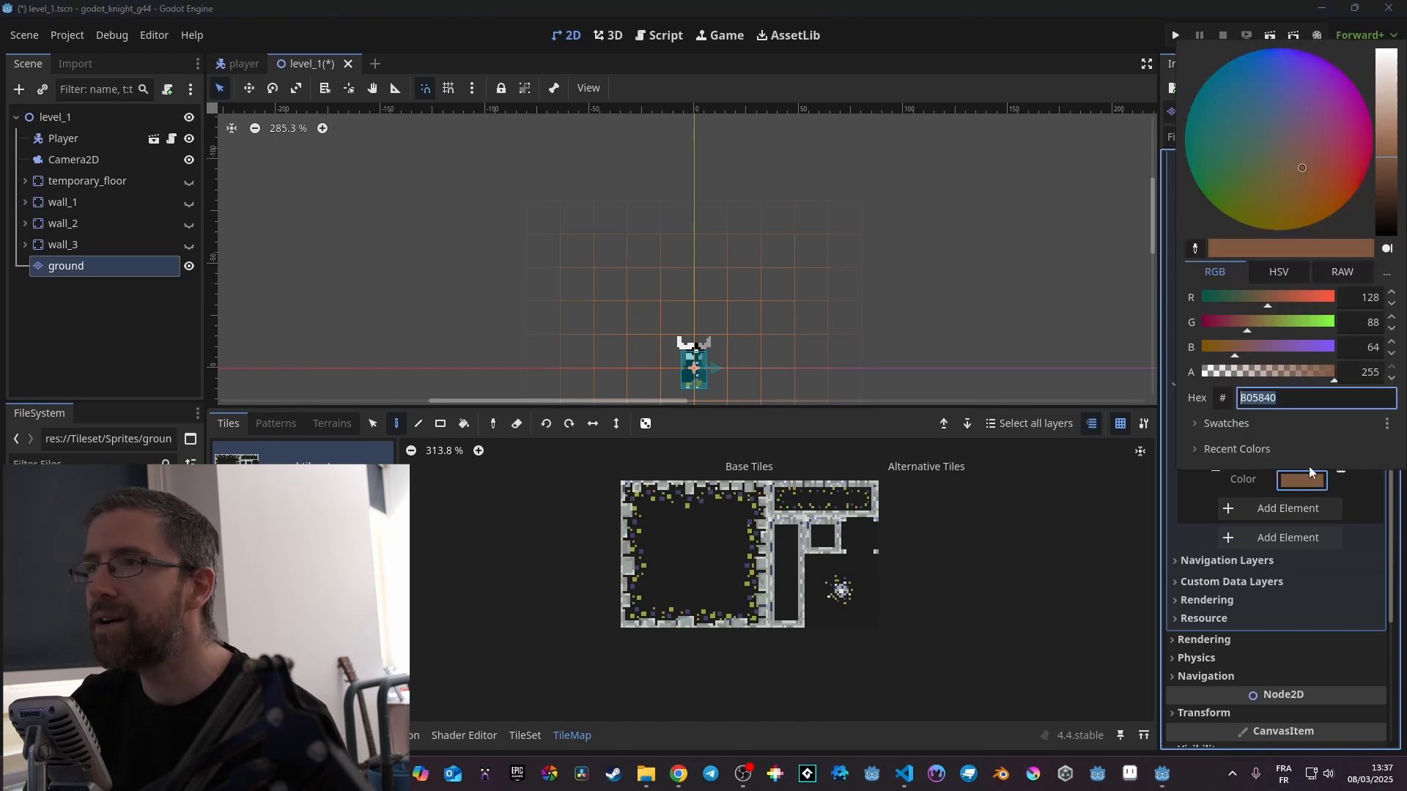
pyautogui.moveTo(1343, 116)
pyautogui.mouseDown()
pyautogui.moveTo(1373, 111)
pyautogui.moveTo(1364, 130)
pyautogui.moveTo(1385, 140)
pyautogui.mouseUp()
pyautogui.click(1386, 141)
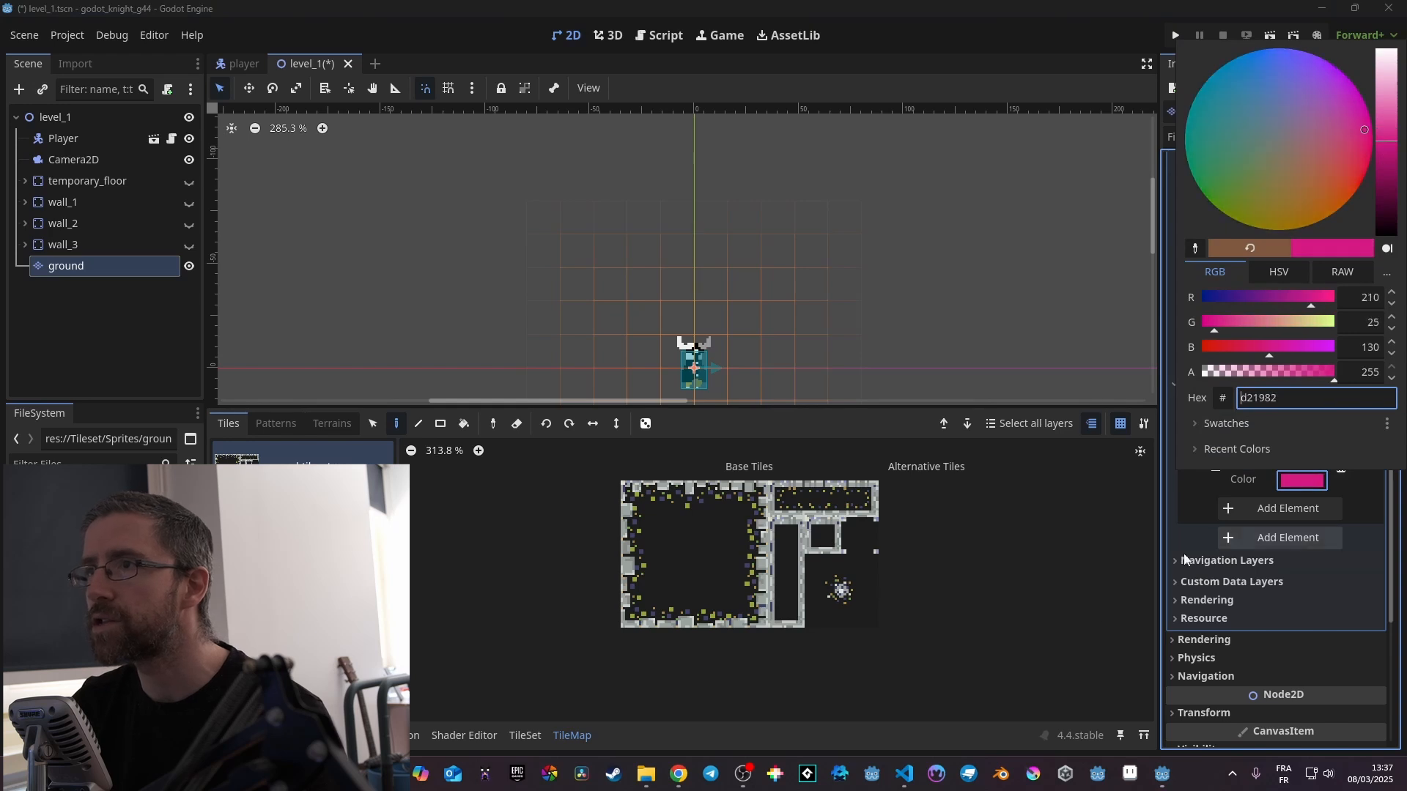
pyautogui.click(1148, 591)
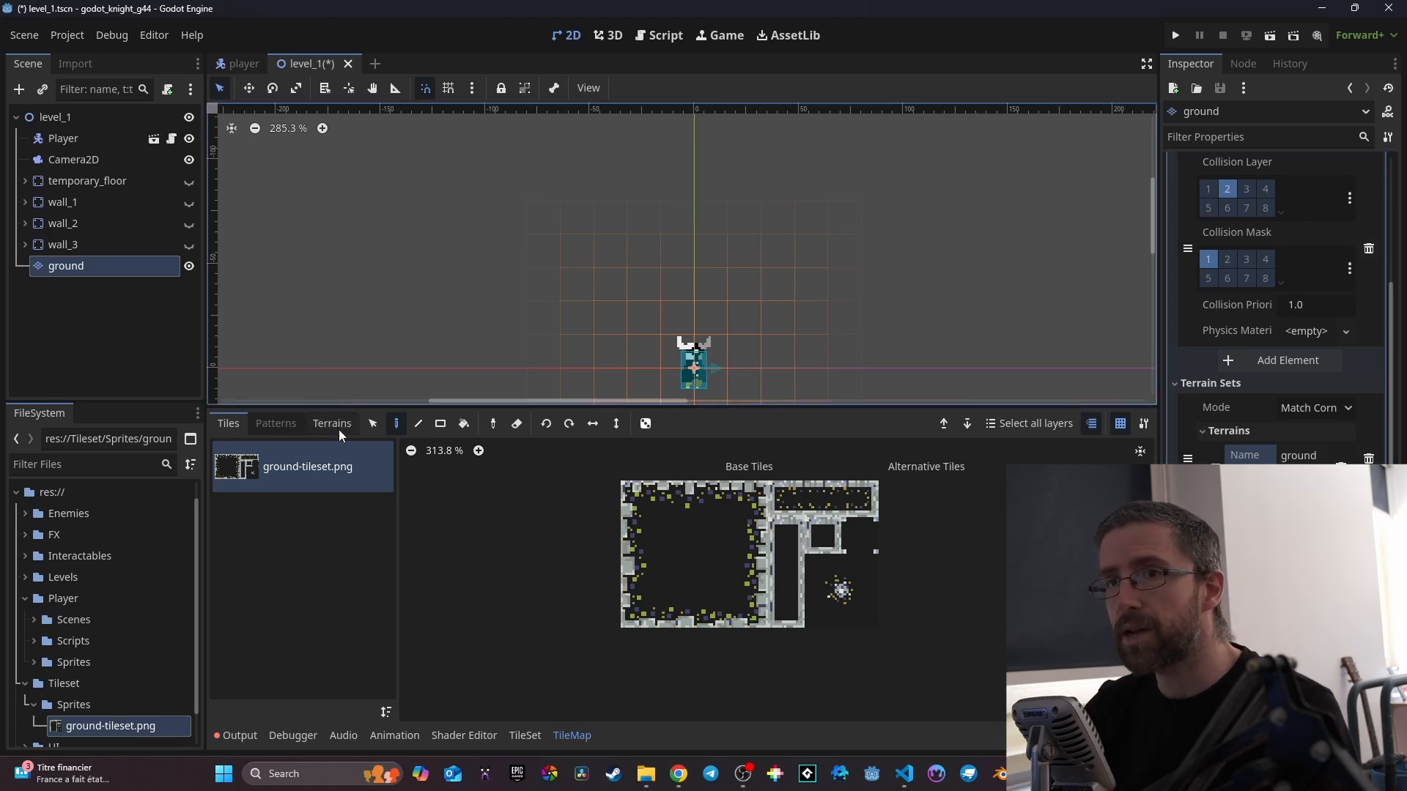
# Paint the full-square collision shape of Physics Layer 0 onto every tile of the ground-tileset.png atlas.
pyautogui.click(523, 735)
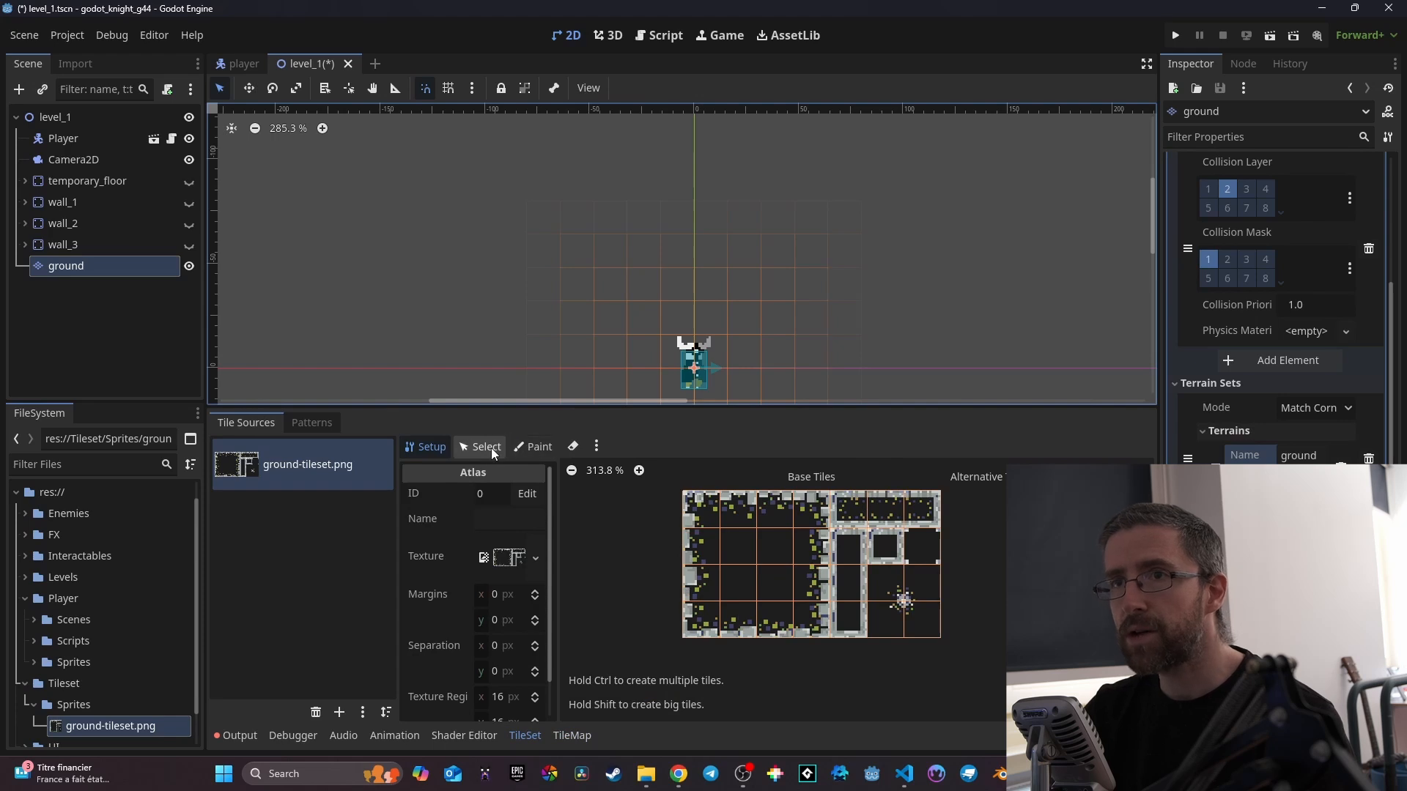
pyautogui.click(524, 447)
pyautogui.click(473, 499)
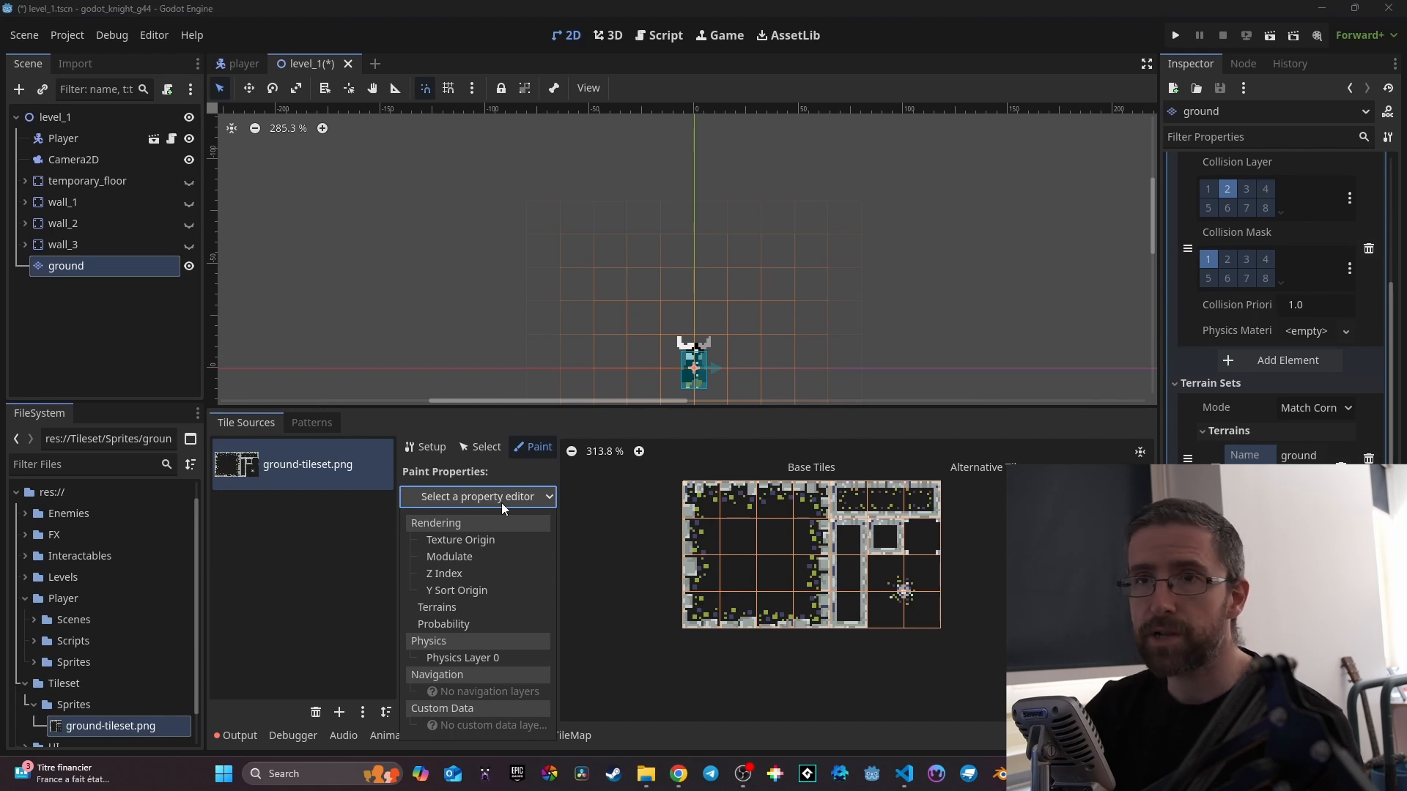
pyautogui.click(468, 657)
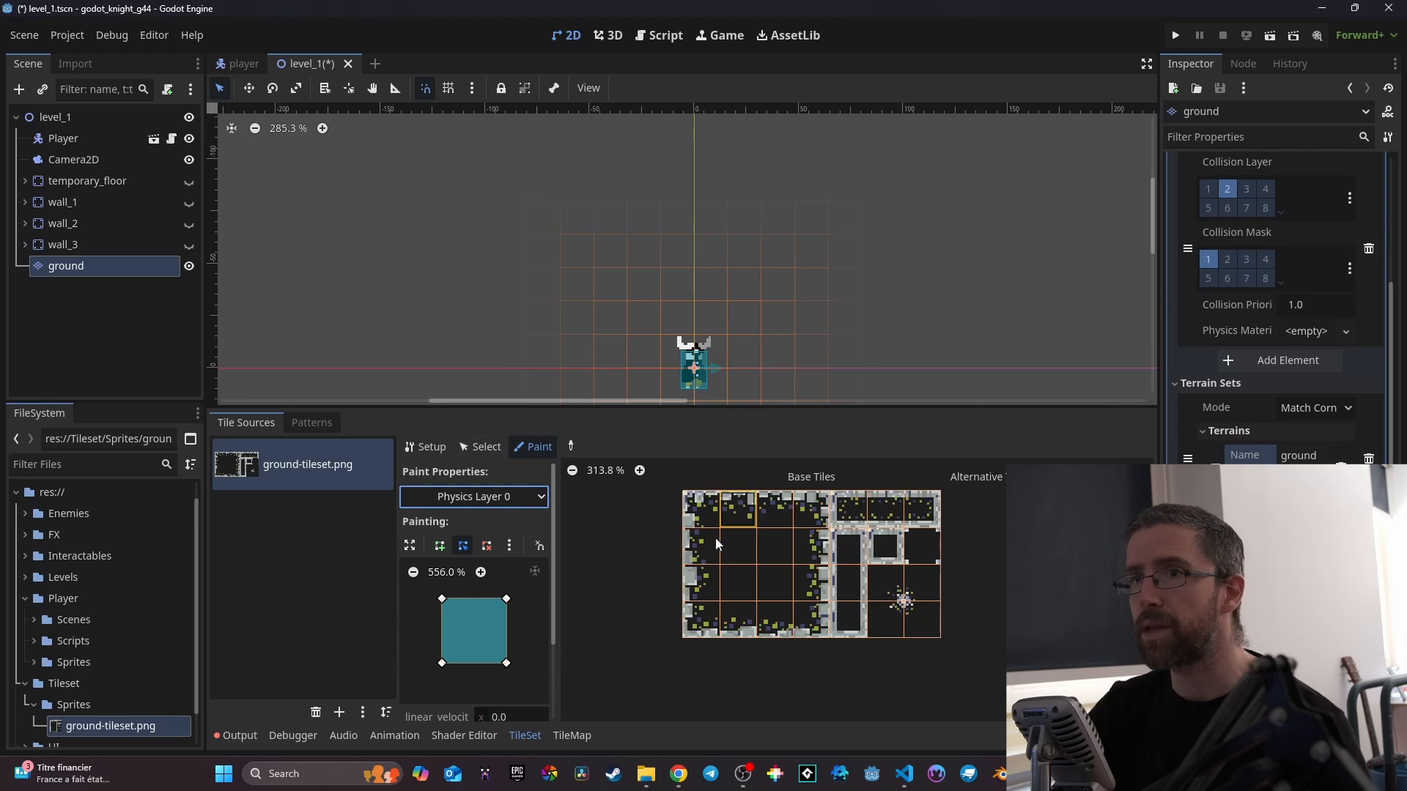
pyautogui.moveTo(697, 519)
pyautogui.mouseDown()
pyautogui.moveTo(905, 513)
pyautogui.moveTo(919, 533)
pyautogui.moveTo(736, 555)
pyautogui.moveTo(706, 580)
pyautogui.moveTo(923, 583)
pyautogui.moveTo(878, 624)
pyautogui.moveTo(696, 623)
pyautogui.mouseUp()
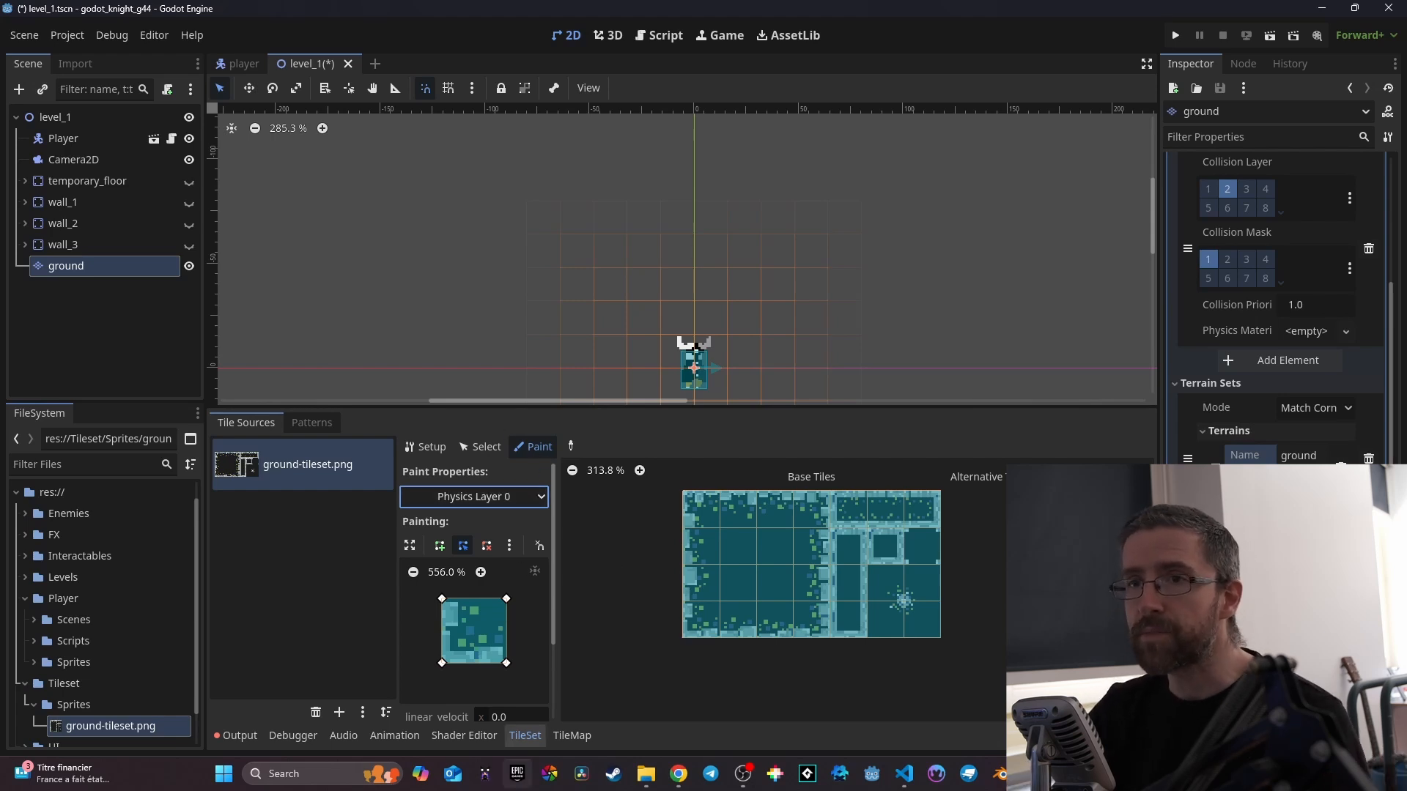
# Switch the atlas painting property to Terrains, using the TileSet's terrain set and its ground terrain.
pyautogui.click(499, 497)
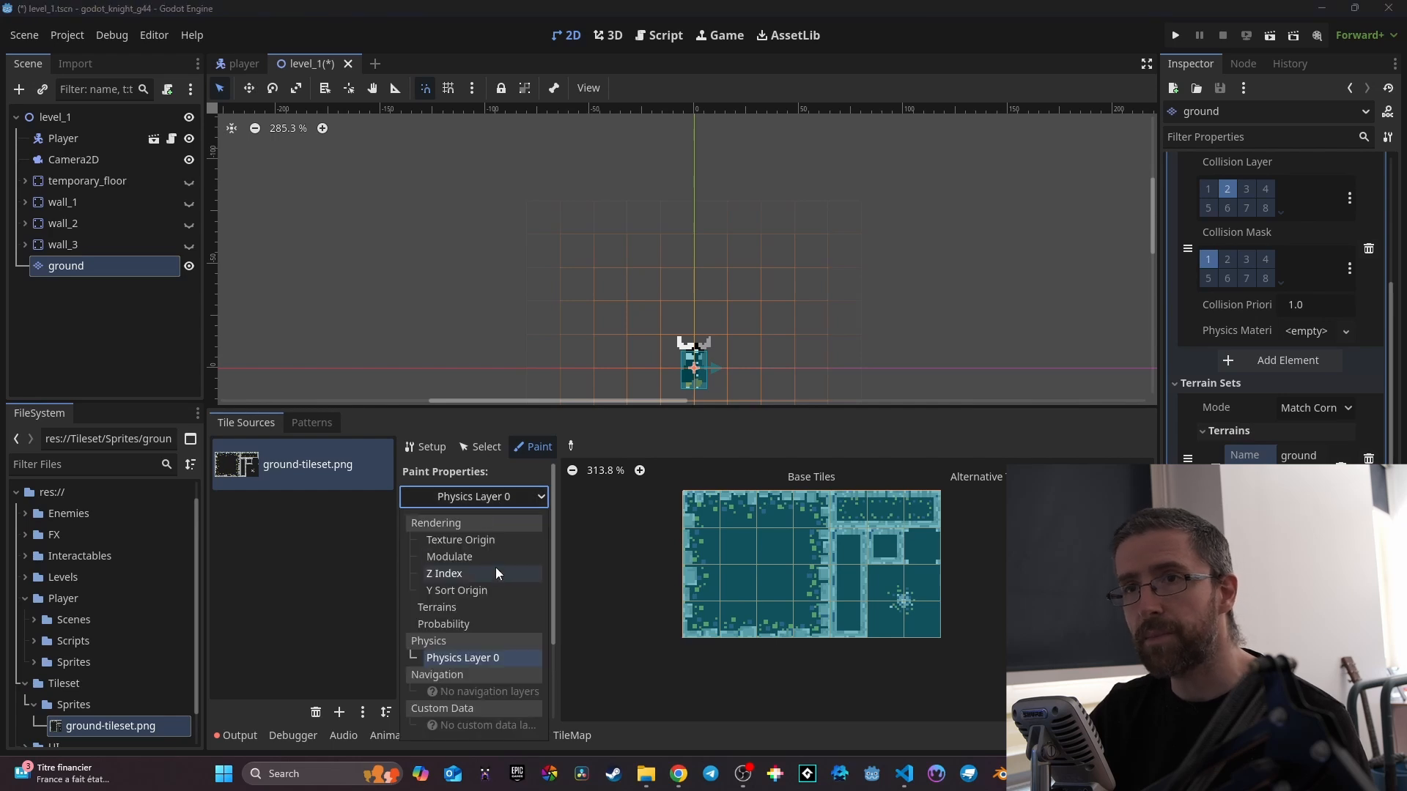
pyautogui.click(504, 609)
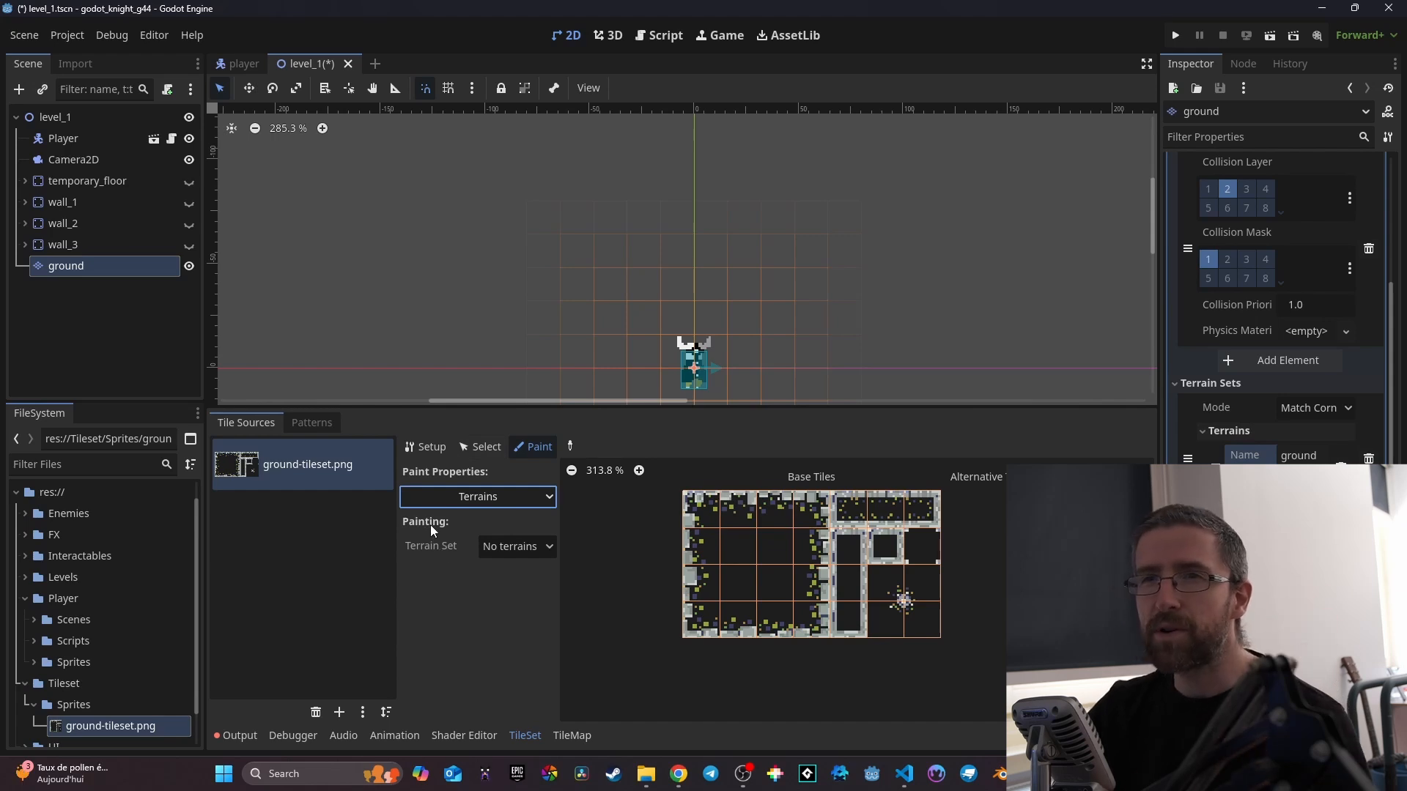
pyautogui.click(523, 549)
pyautogui.click(526, 590)
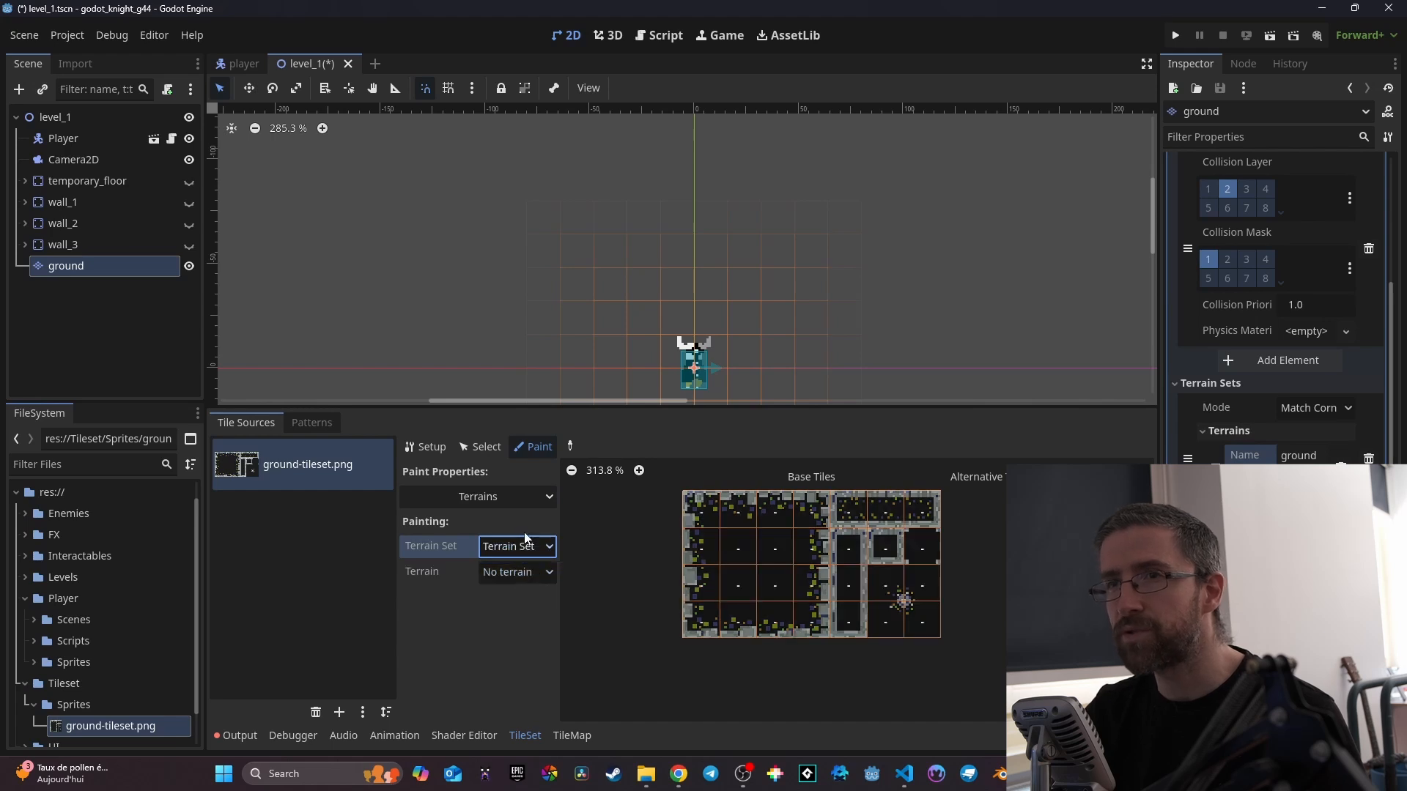
pyautogui.click(526, 572)
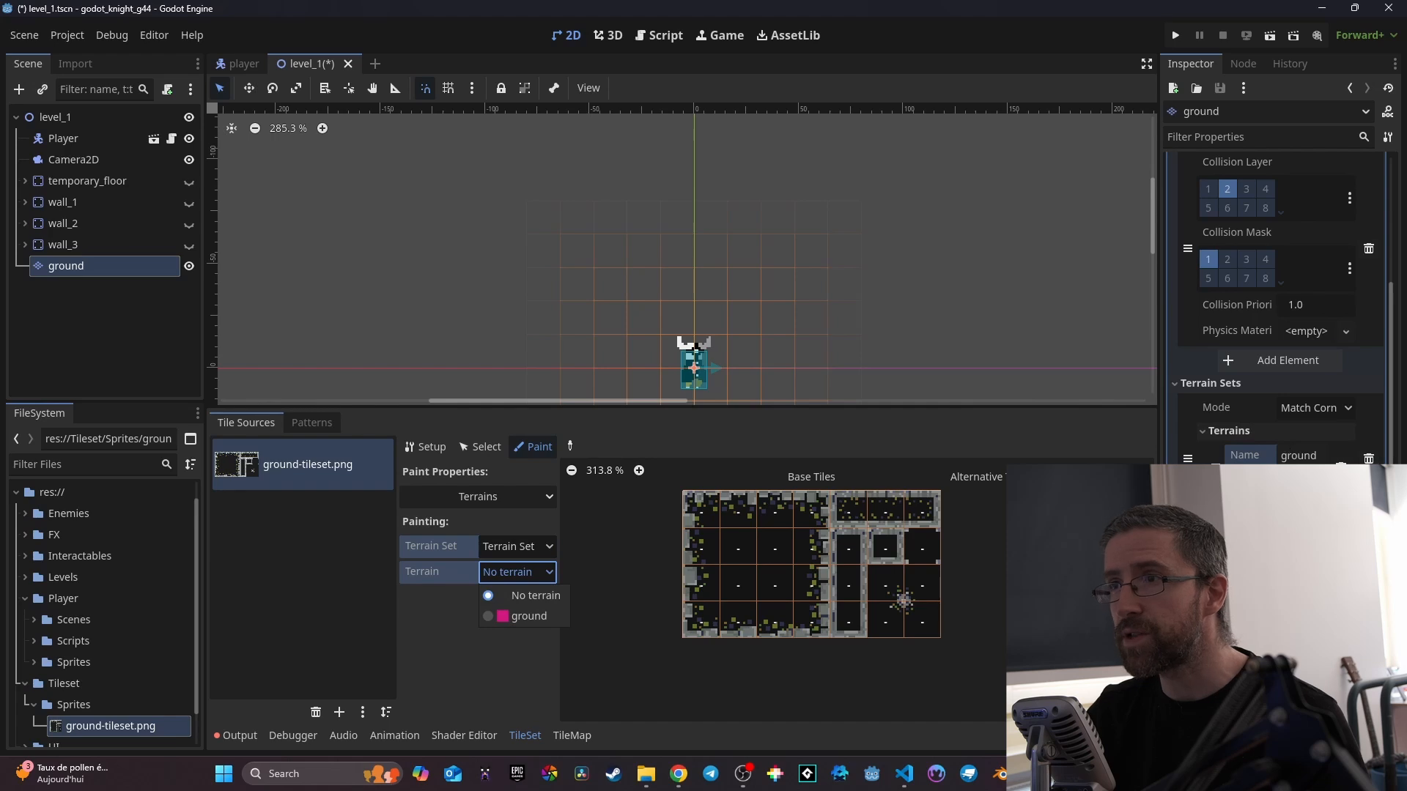
pyautogui.click(546, 617)
pyautogui.scroll(5, 771, 551)
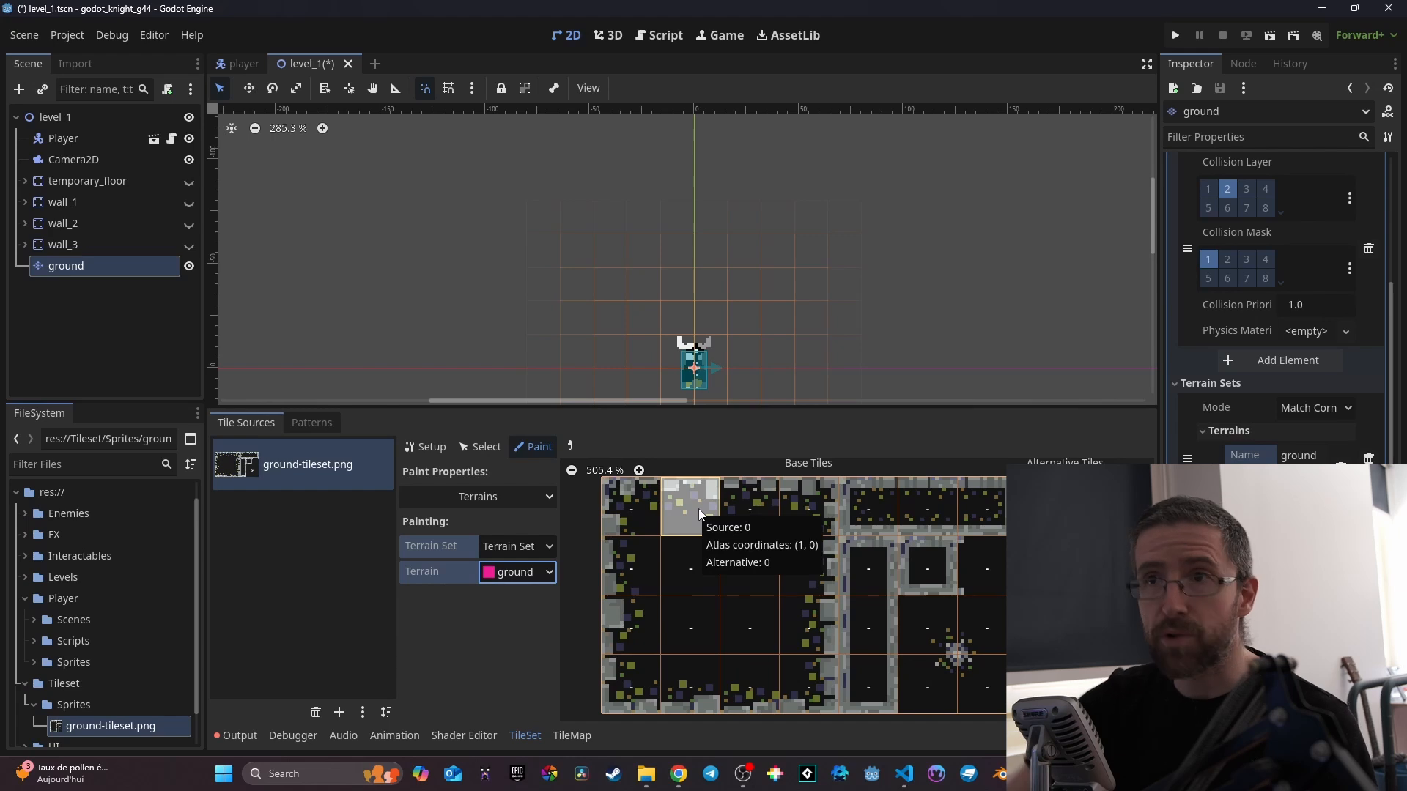
pyautogui.moveTo(613, 507); pyautogui.dragTo(740, 514)
pyautogui.click(740, 513)
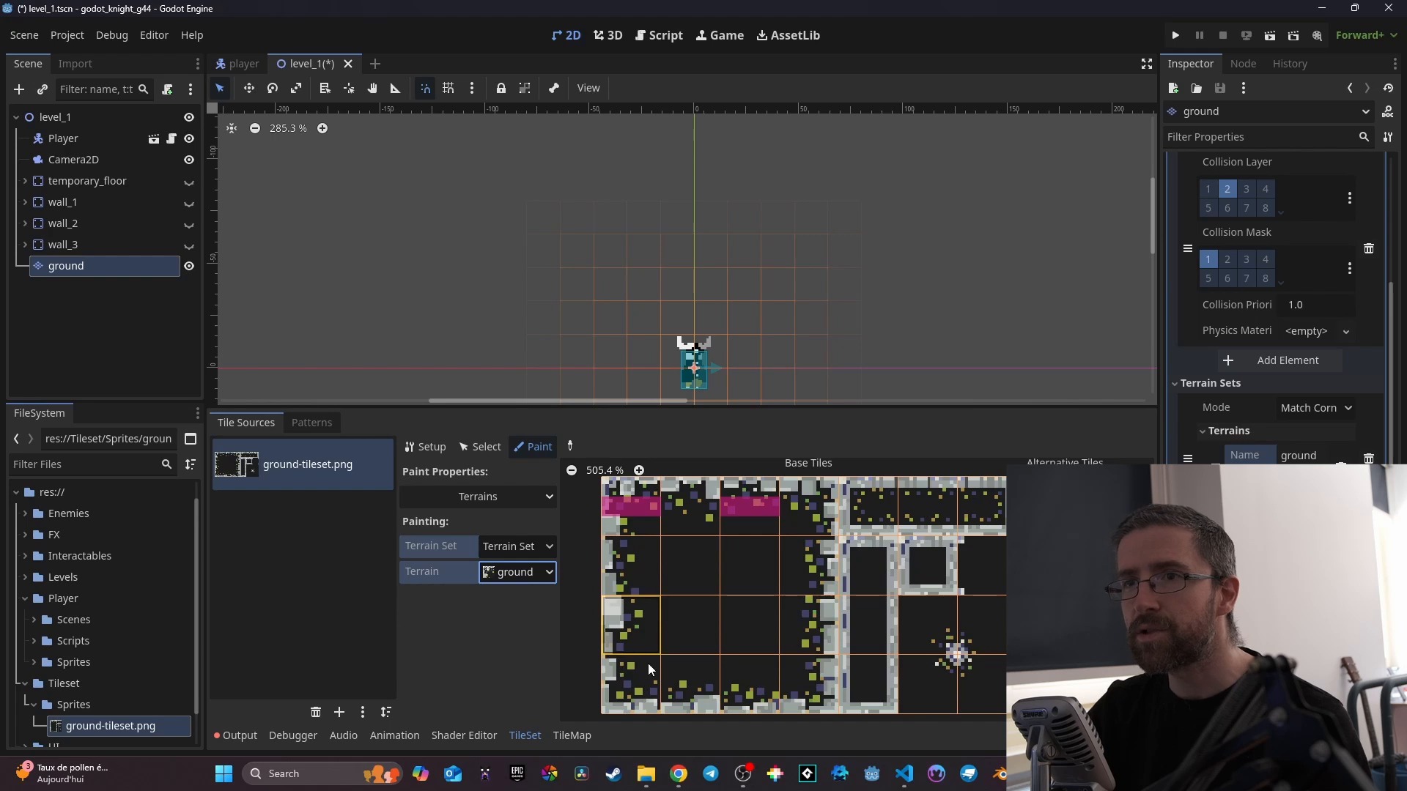
pyautogui.rightClick(658, 504)
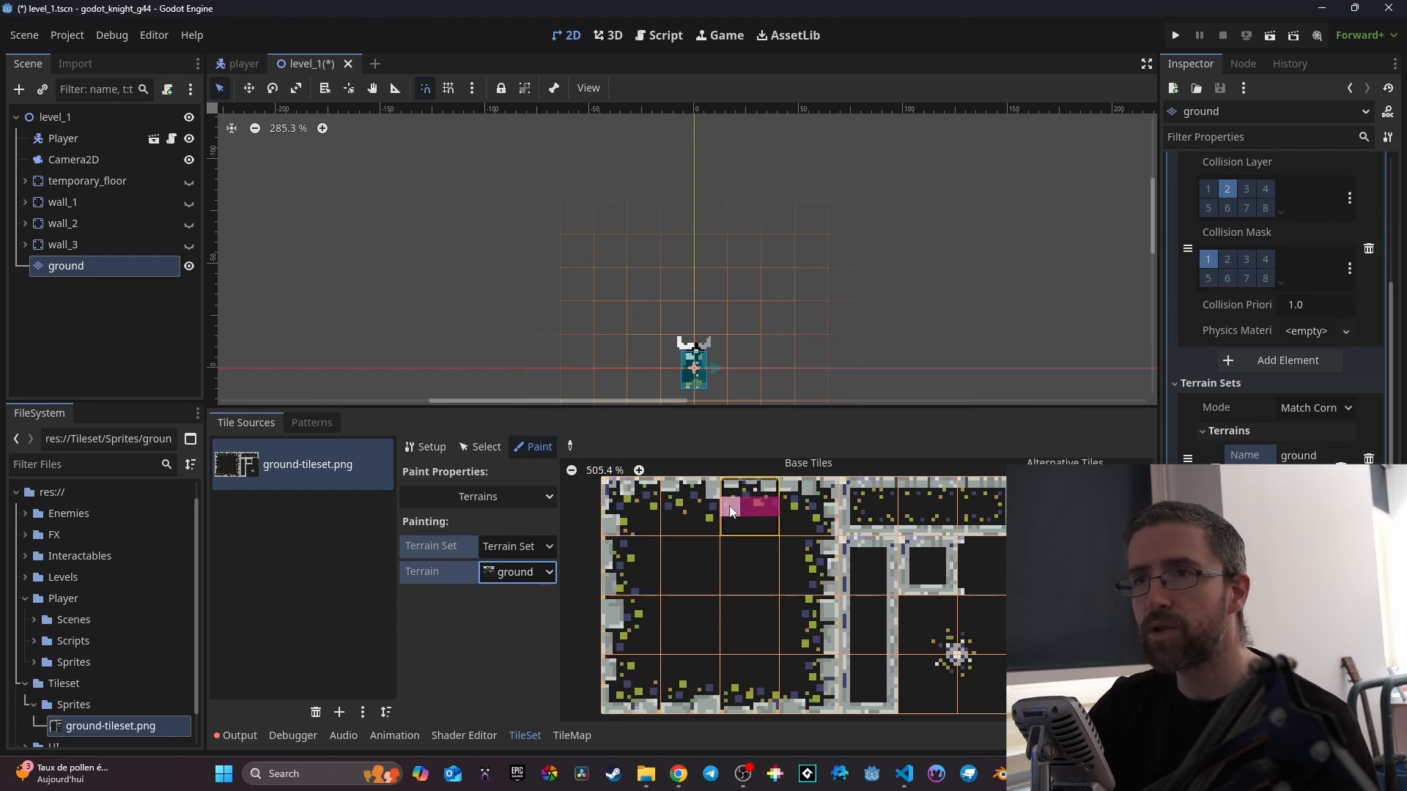
pyautogui.moveTo(730, 506); pyautogui.dragTo(771, 503, button='right')
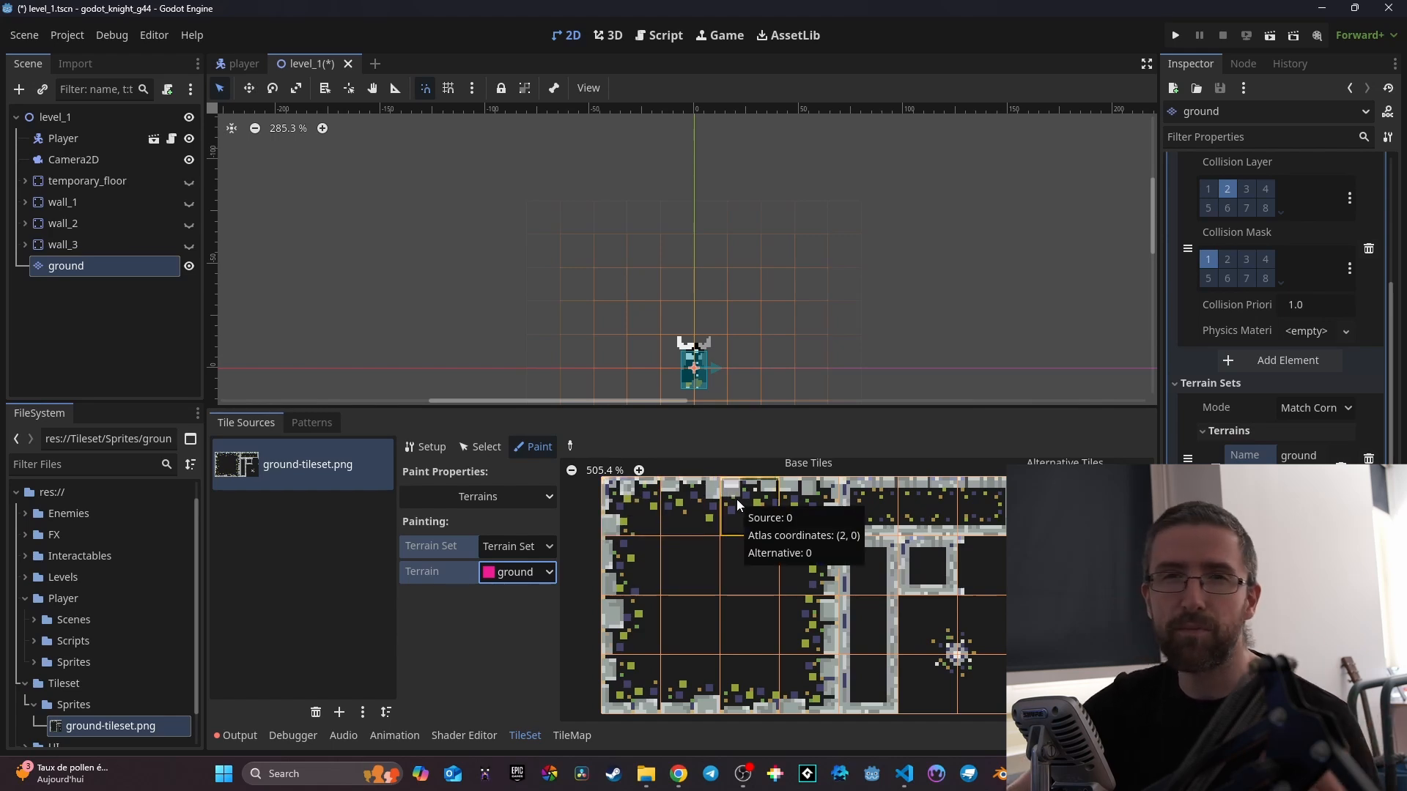
# Paint ground terrain bits on the large block's four corners and its third-column and third-row edge tiles, excluding the outer stone sides.
pyautogui.click(639, 509)
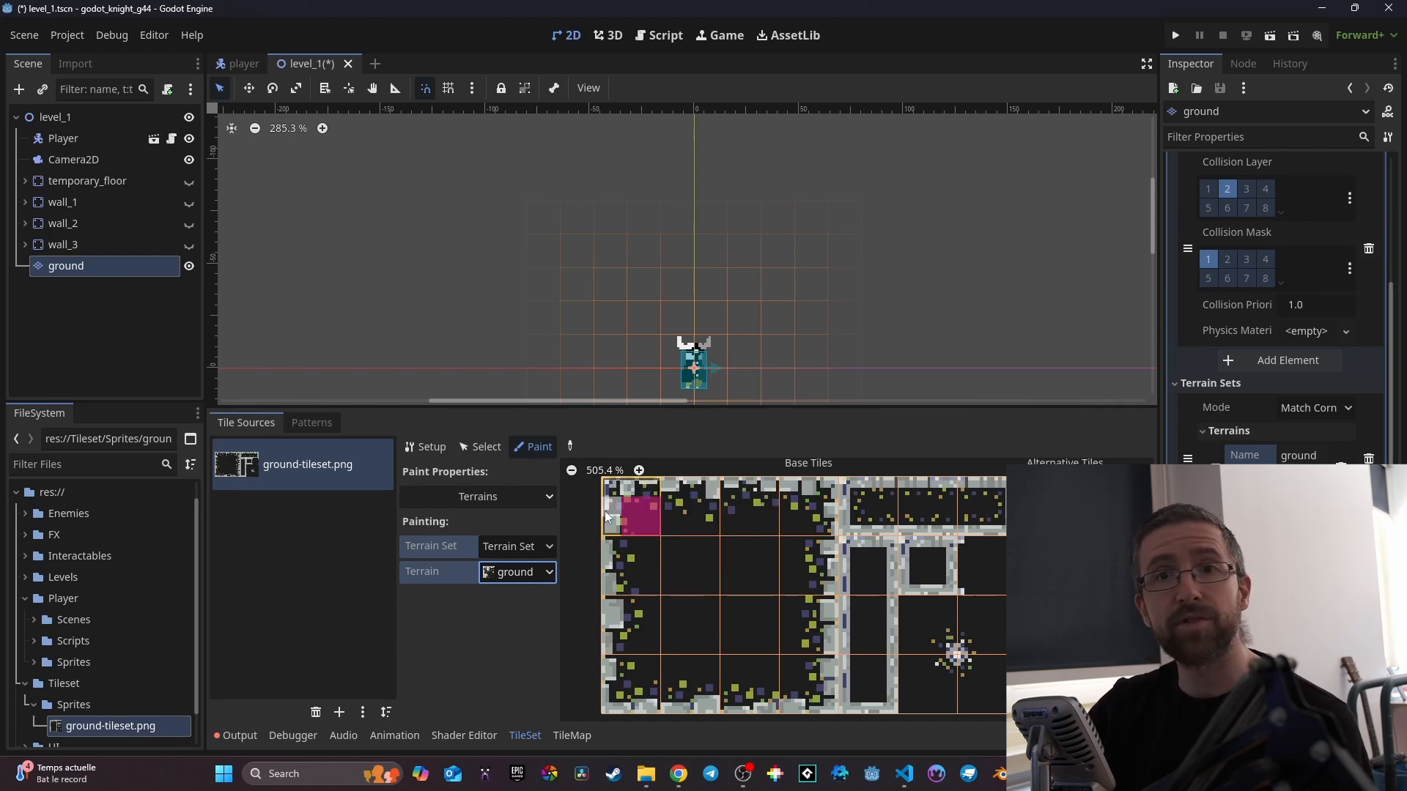
pyautogui.click(762, 520)
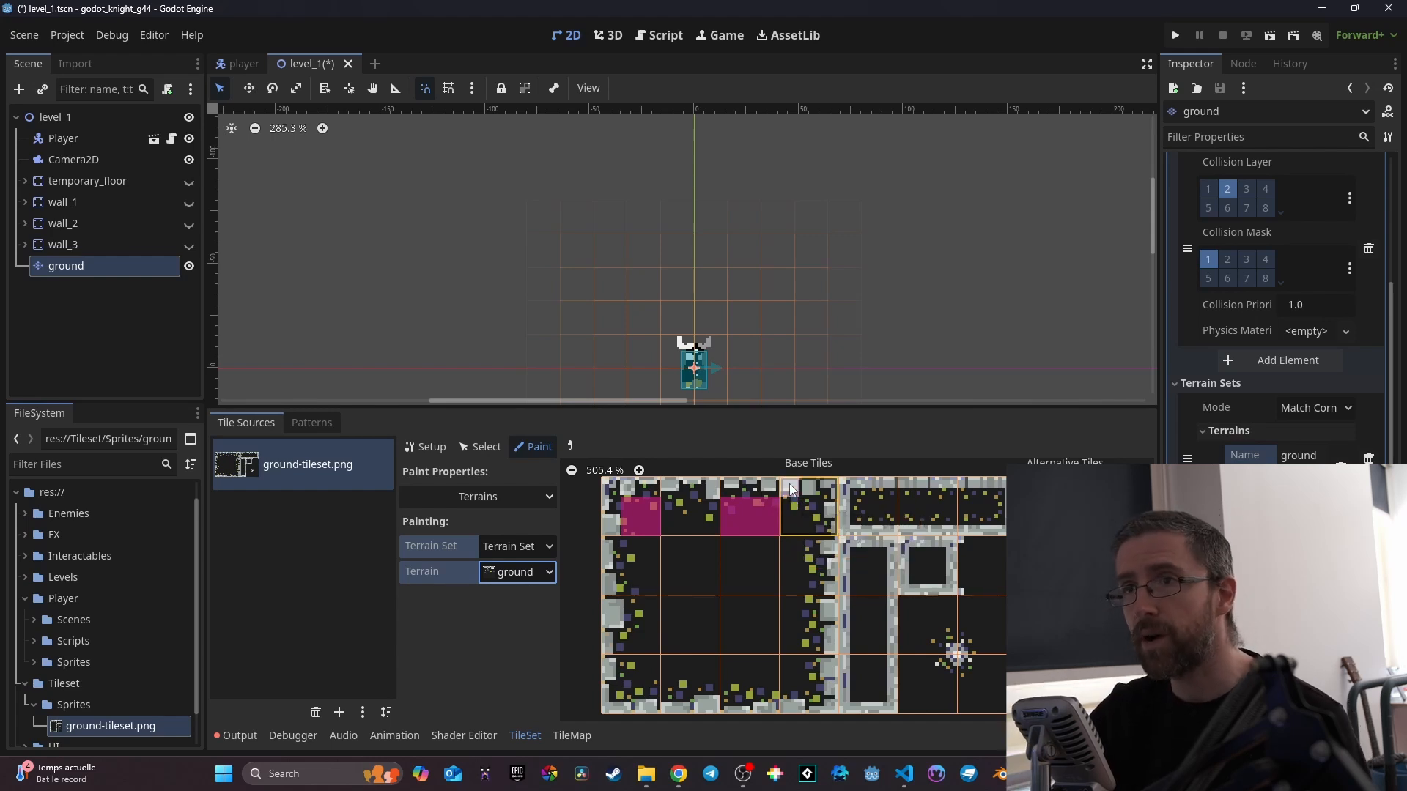
pyautogui.click(790, 525)
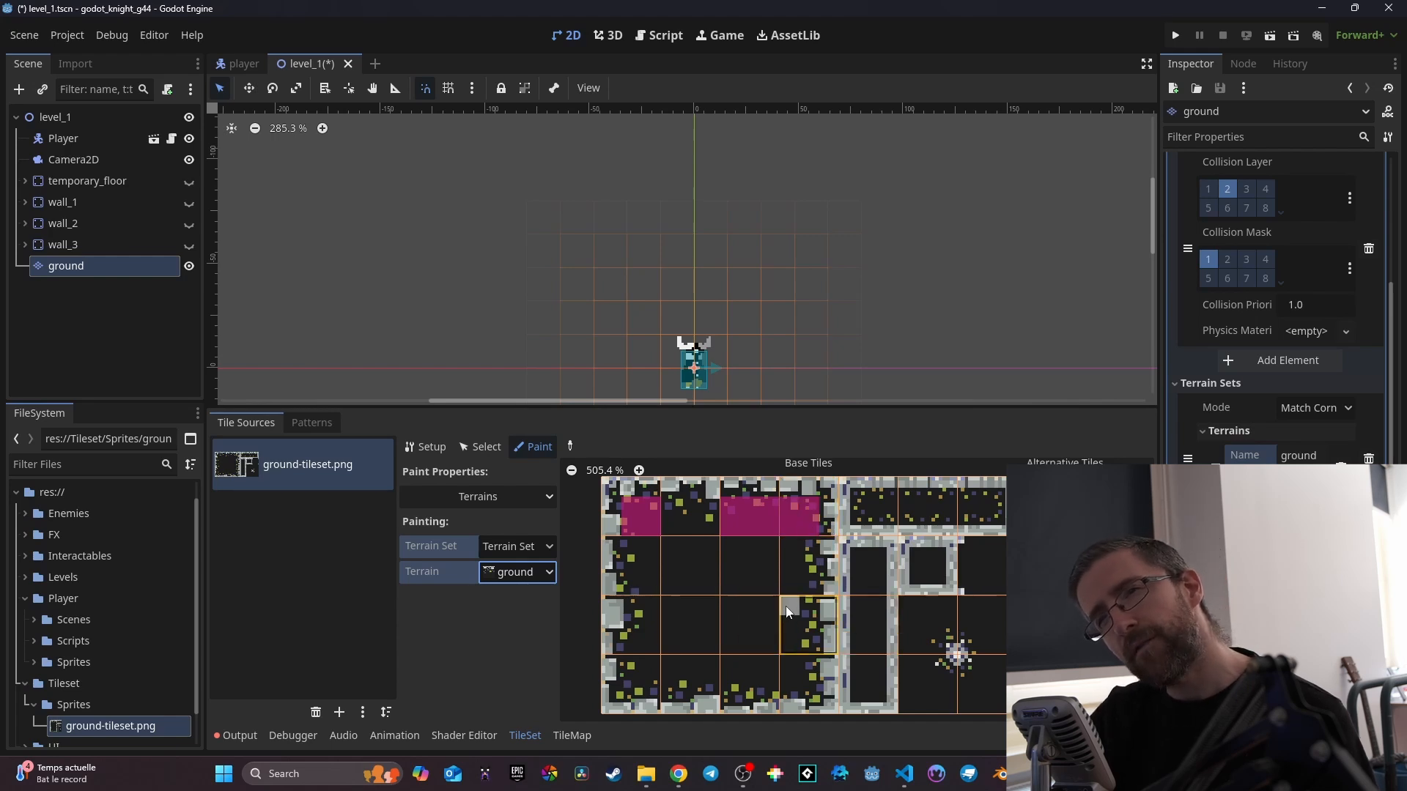
pyautogui.click(798, 605)
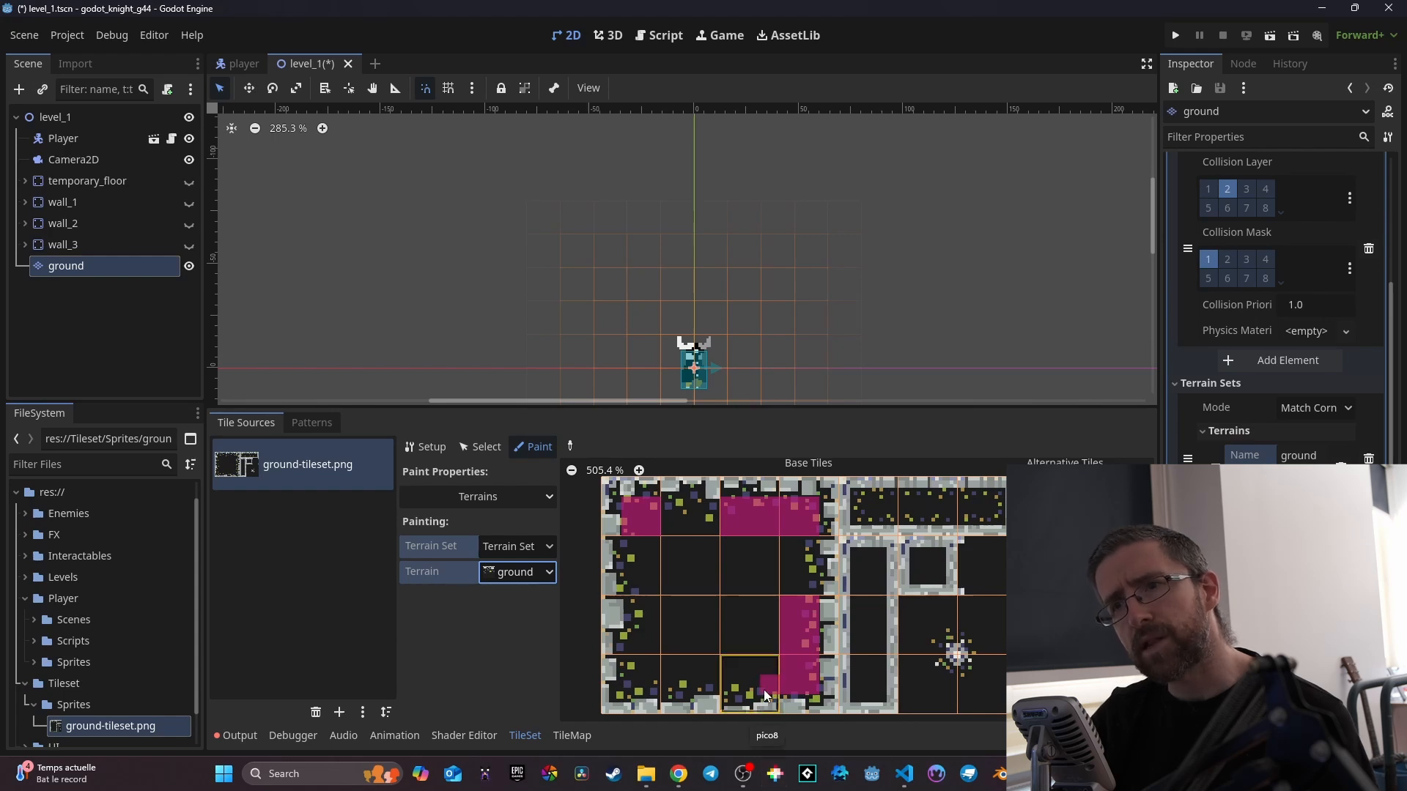
pyautogui.click(765, 670)
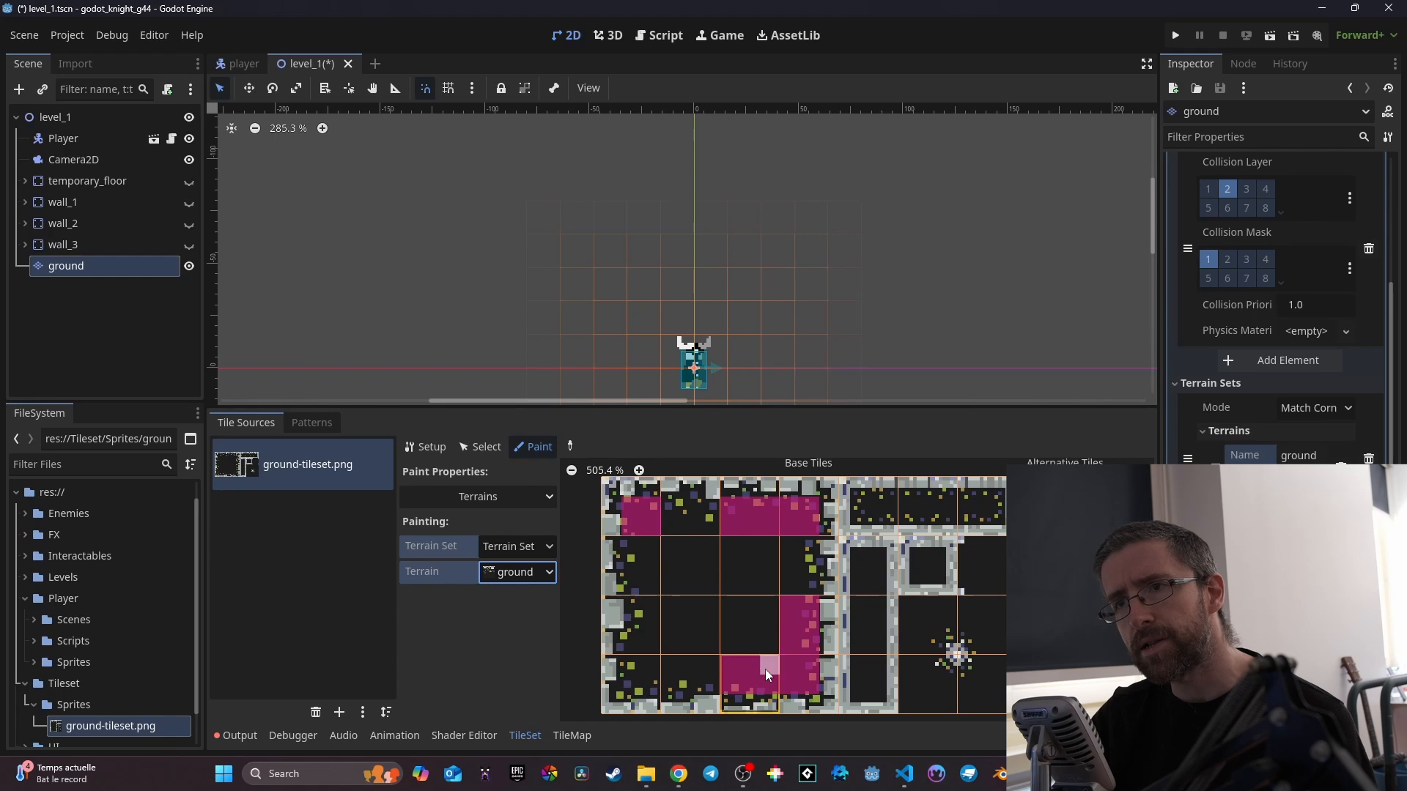
pyautogui.click(649, 682)
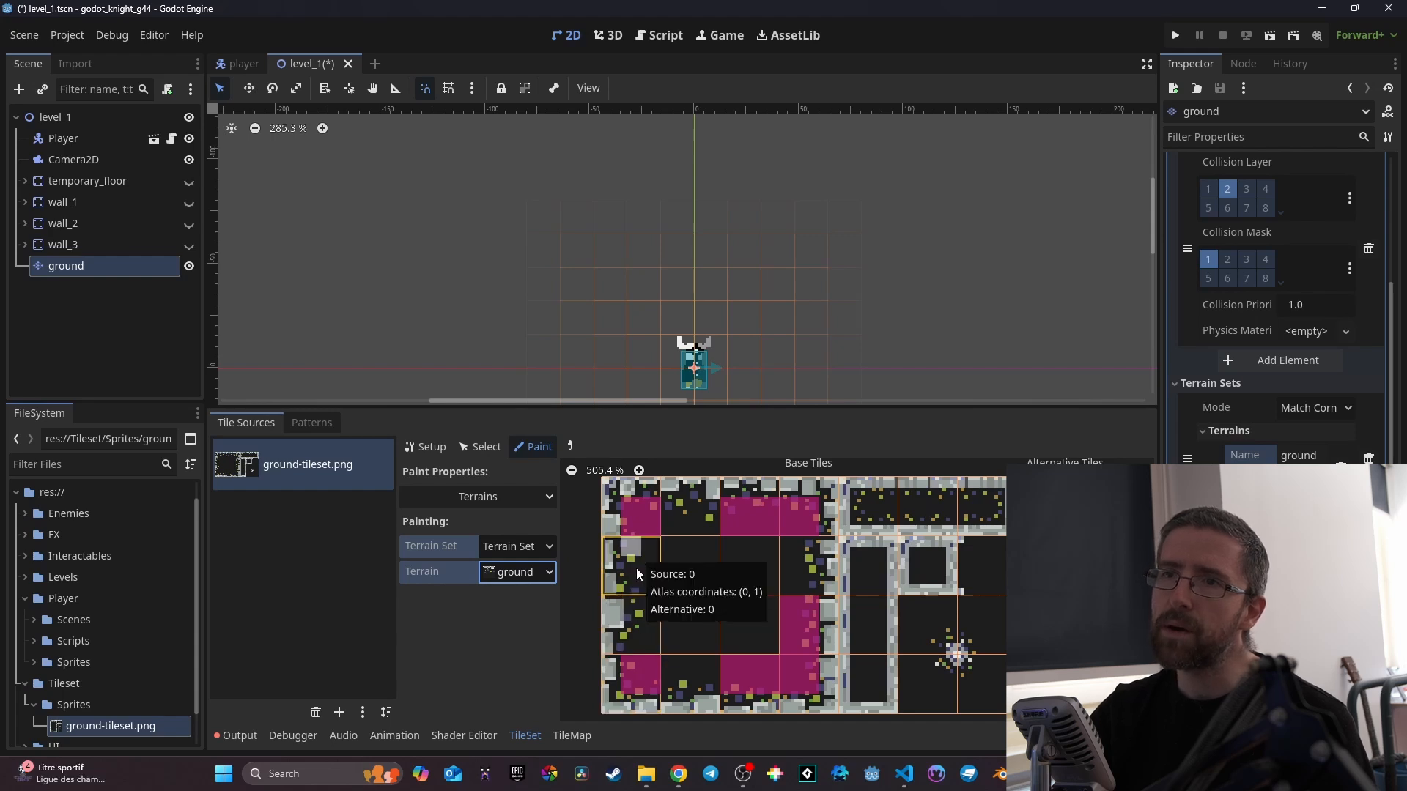
pyautogui.click(639, 622)
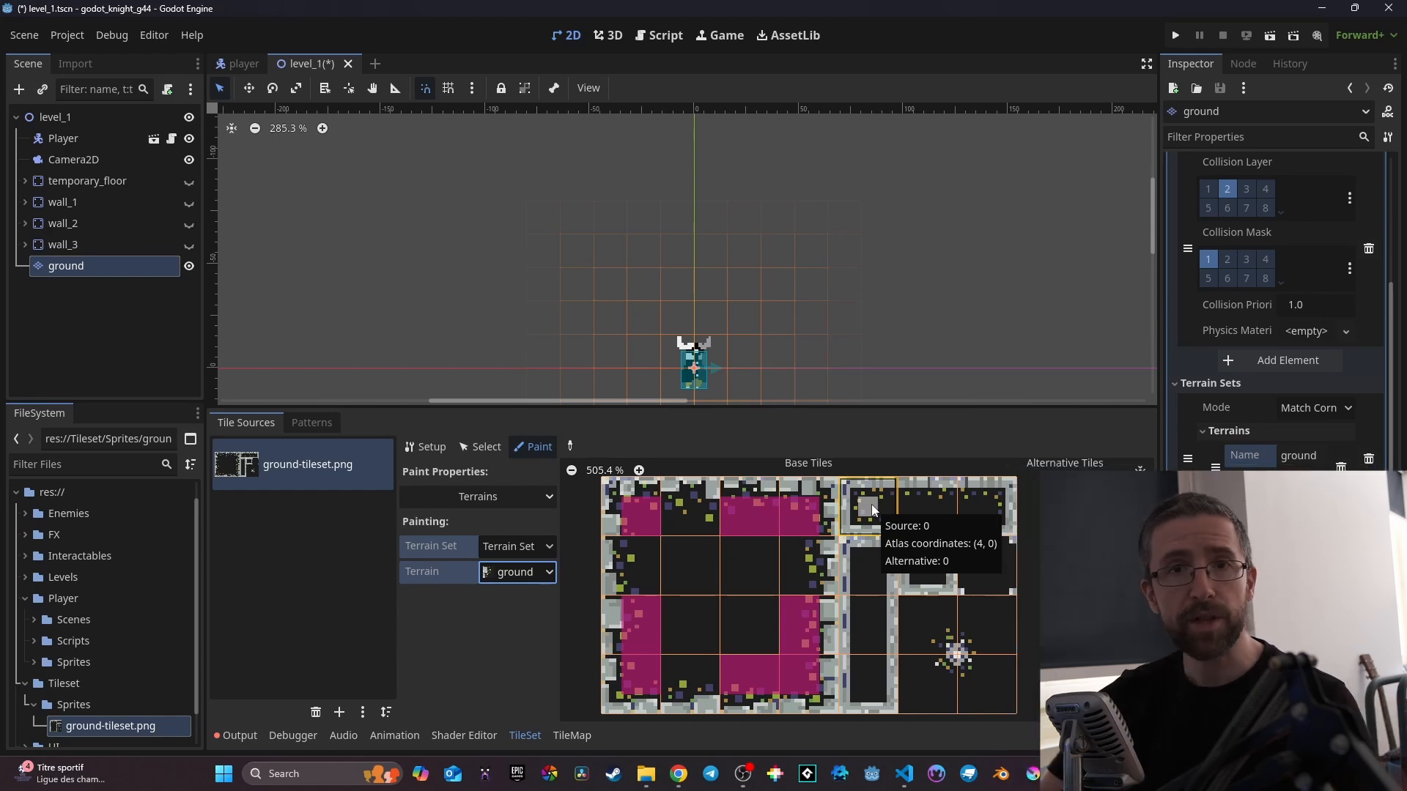
# Paint ground terrain along the centers of the narrow horizontal and vertical strips and on the center of the single isolated tile.
pyautogui.moveTo(871, 504)
pyautogui.mouseDown()
pyautogui.moveTo(984, 500)
pyautogui.moveTo(936, 525)
pyautogui.moveTo(929, 565)
pyautogui.moveTo(945, 553)
pyautogui.mouseUp()
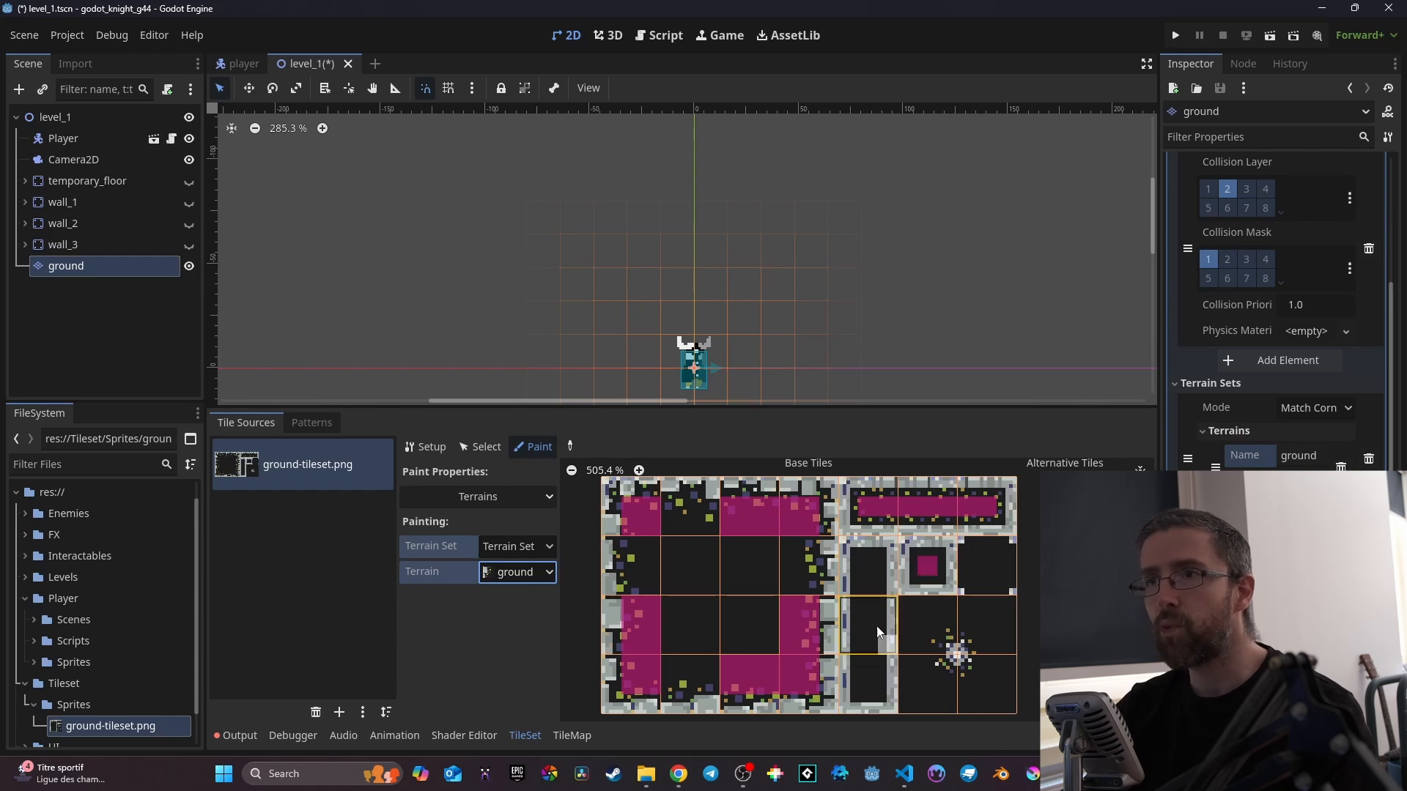
pyautogui.click(876, 566)
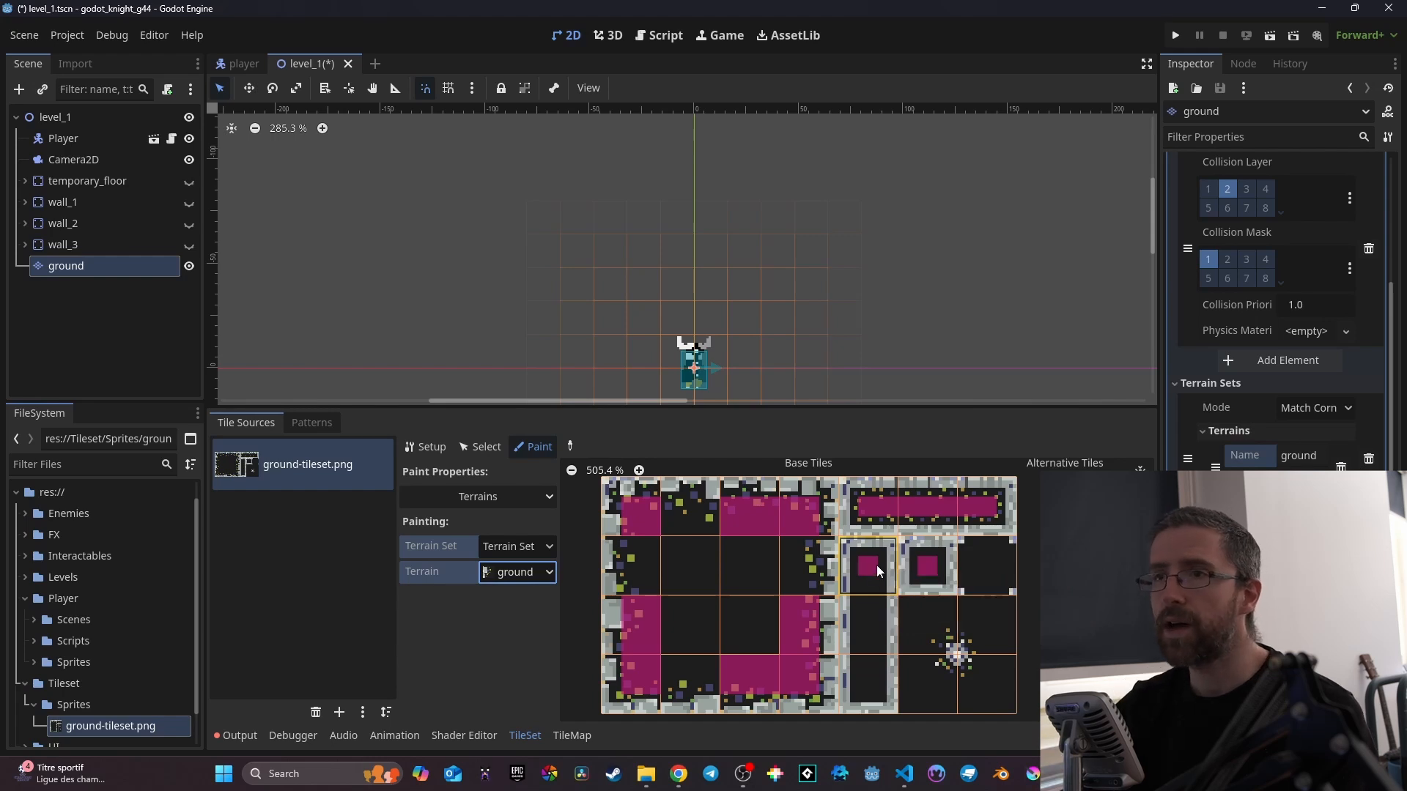
pyautogui.click(877, 676)
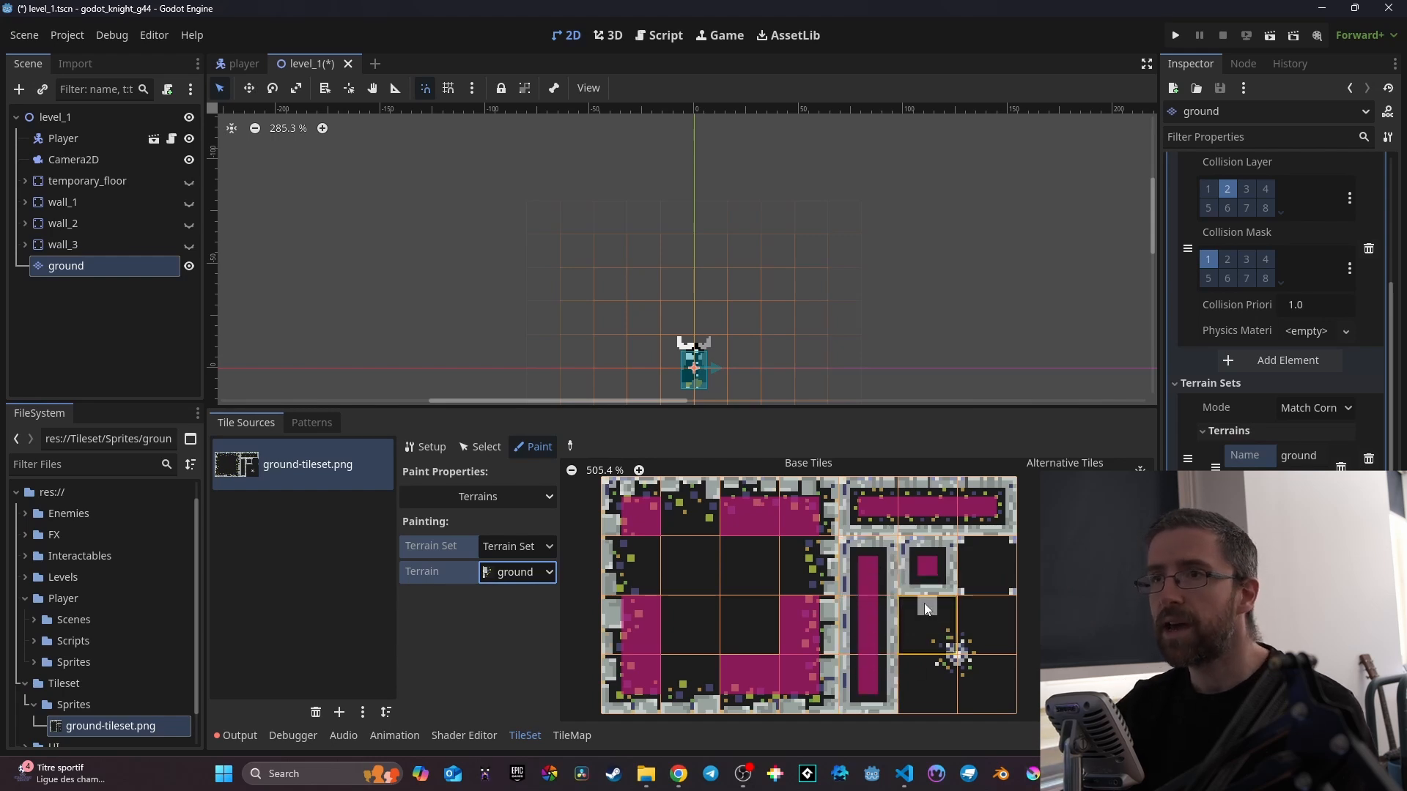
# Paint ground terrain around the four inner-corner tiles' speckled center, as a cross on the tile at (6, 1), and fully on tile (1, 1).
pyautogui.moveTo(910, 612)
pyautogui.mouseDown()
pyautogui.moveTo(913, 704)
pyautogui.moveTo(1001, 696)
pyautogui.moveTo(1004, 627)
pyautogui.moveTo(926, 618)
pyautogui.moveTo(935, 684)
pyautogui.moveTo(985, 628)
pyautogui.moveTo(922, 622)
pyautogui.moveTo(920, 681)
pyautogui.moveTo(975, 657)
pyautogui.mouseUp()
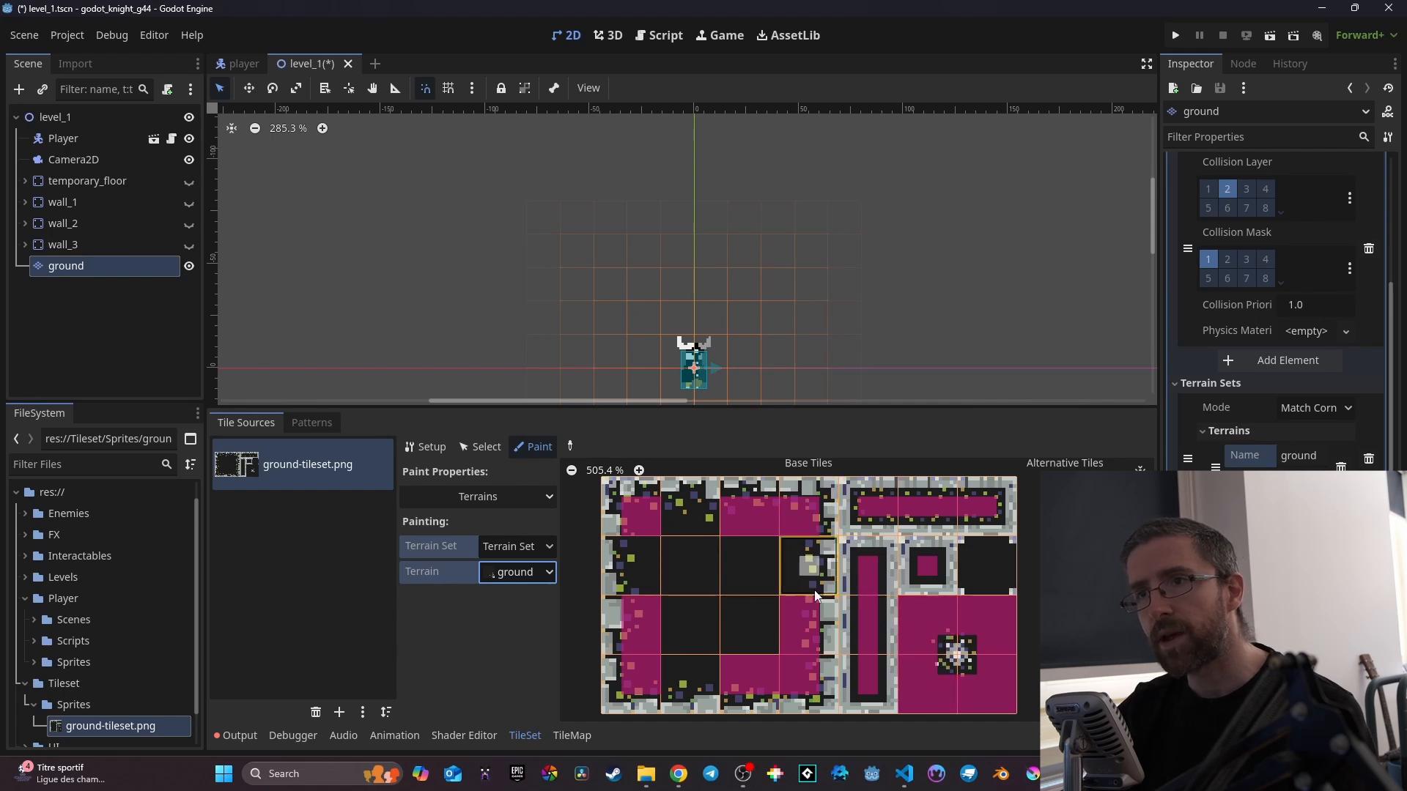
pyautogui.click(983, 569)
pyautogui.moveTo(978, 548); pyautogui.dragTo(983, 577)
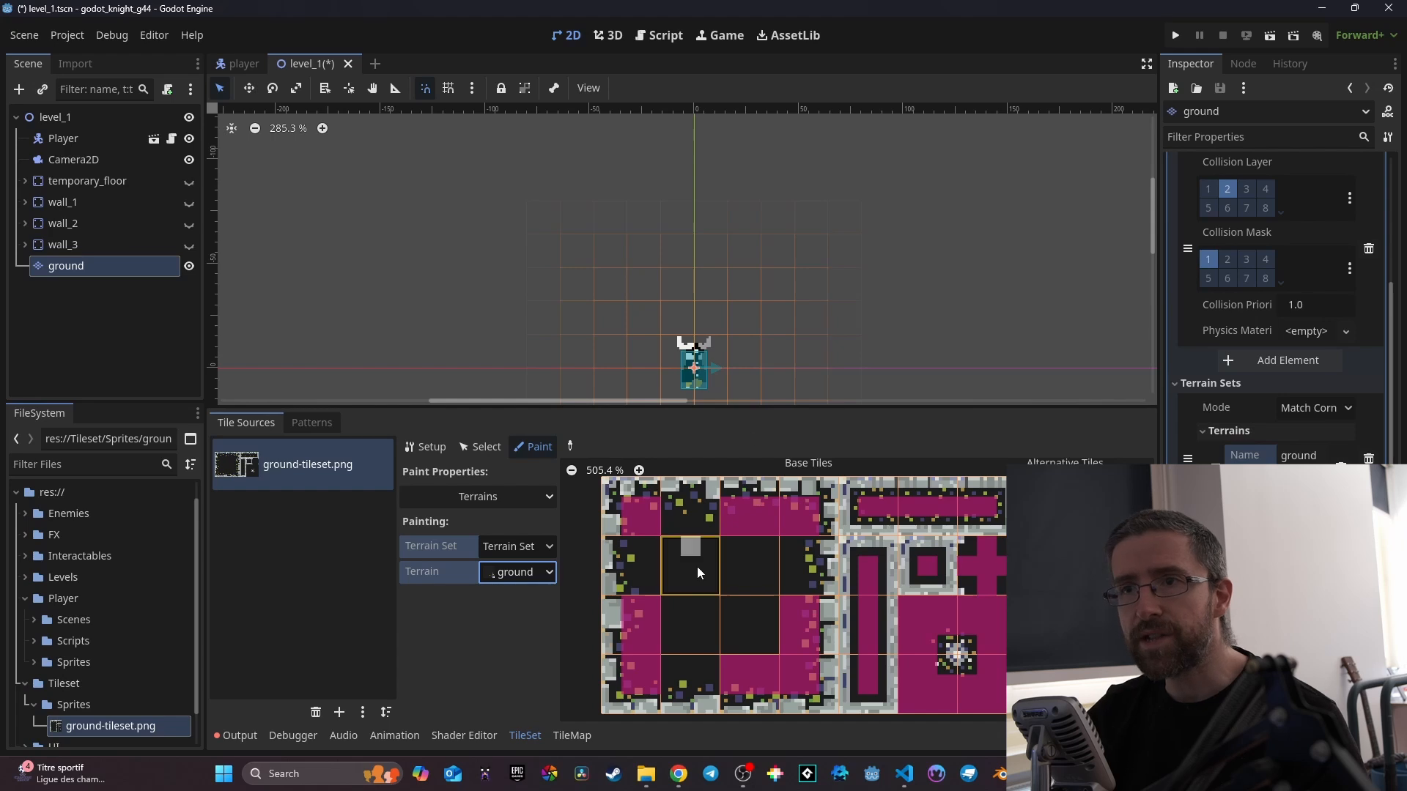
pyautogui.moveTo(675, 549)
pyautogui.mouseDown()
pyautogui.moveTo(676, 579)
pyautogui.moveTo(713, 581)
pyautogui.mouseUp()
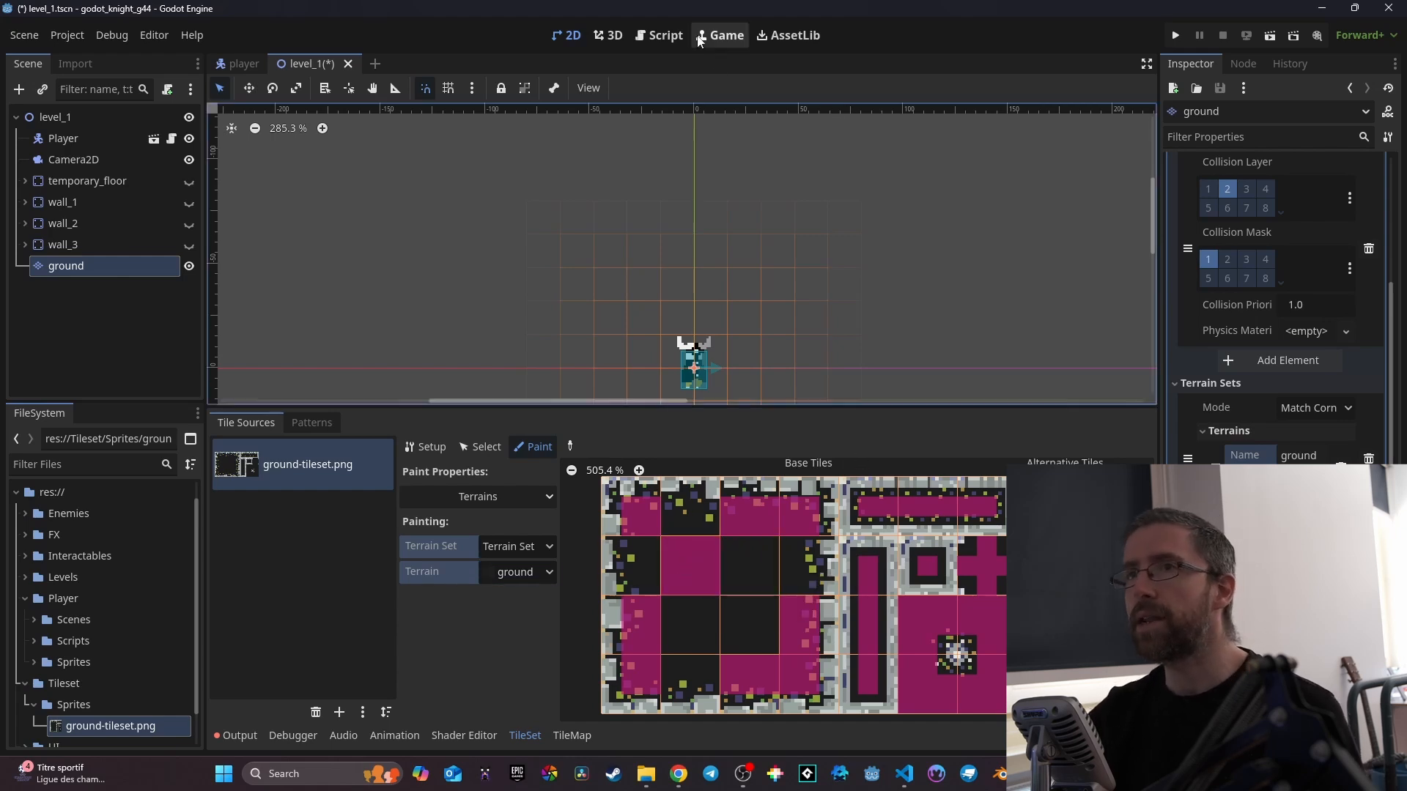
pyautogui.click(66, 265)
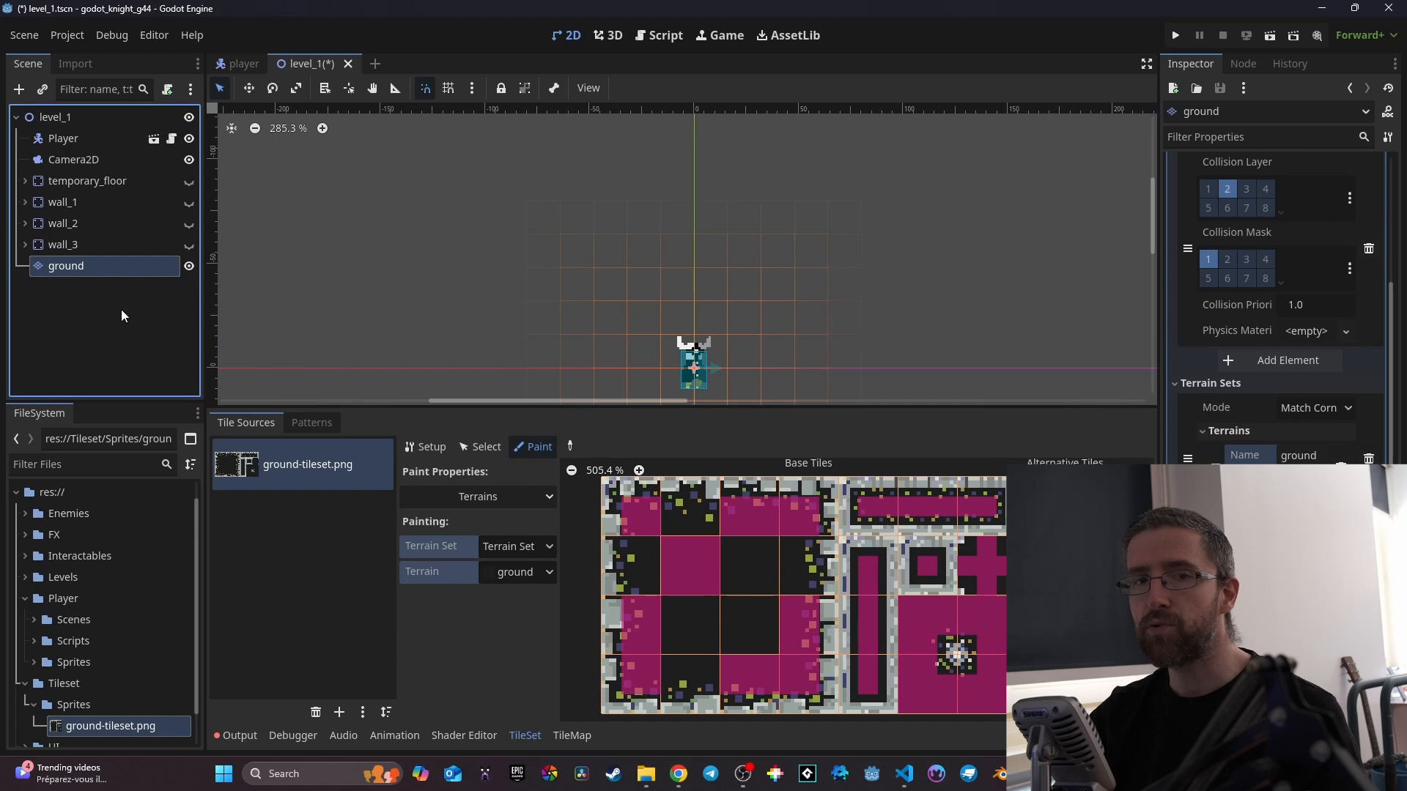
# Save level_1 and choose the ground terrain of Terrain Set 0 for painting on the tile map.
pyautogui.hotkey('ctrl', 's')
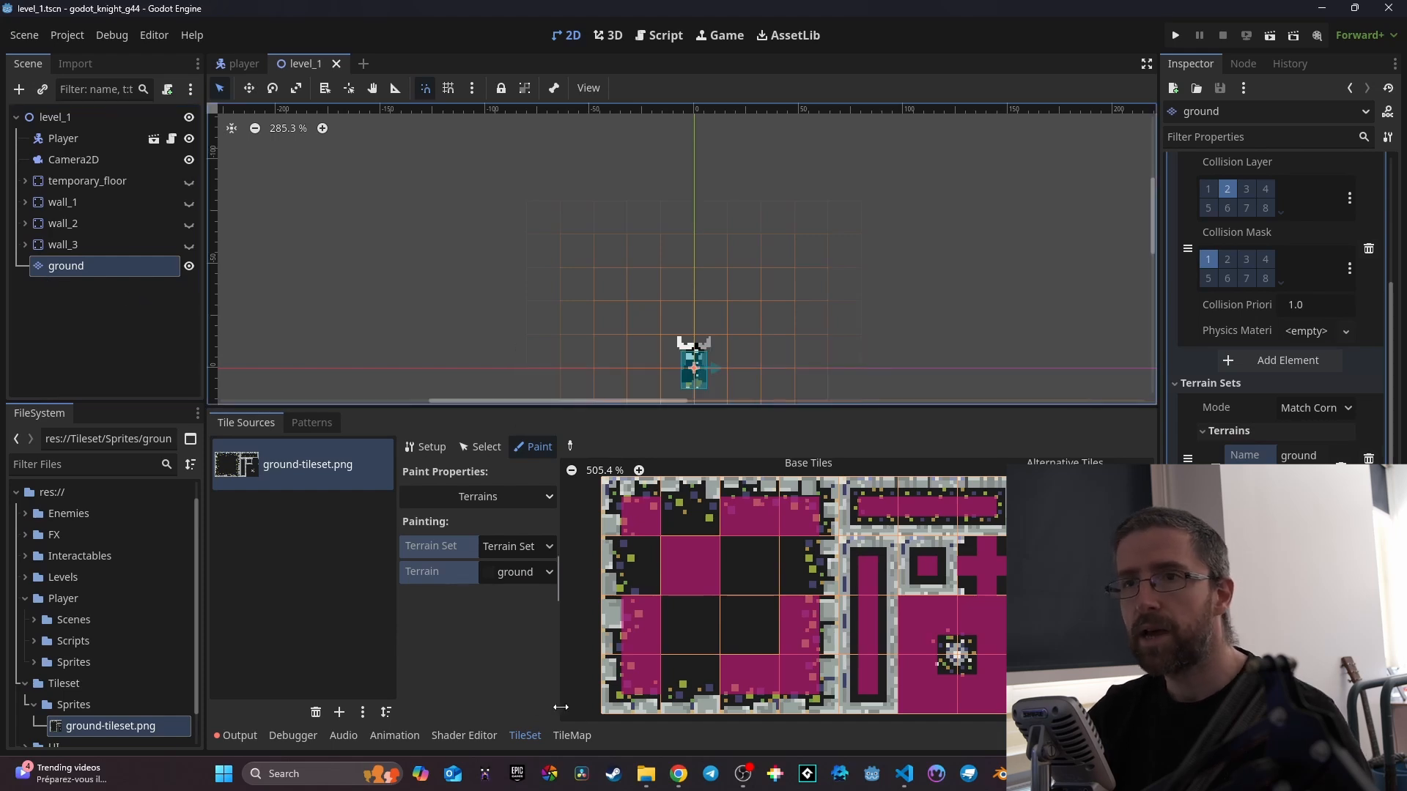
pyautogui.click(579, 737)
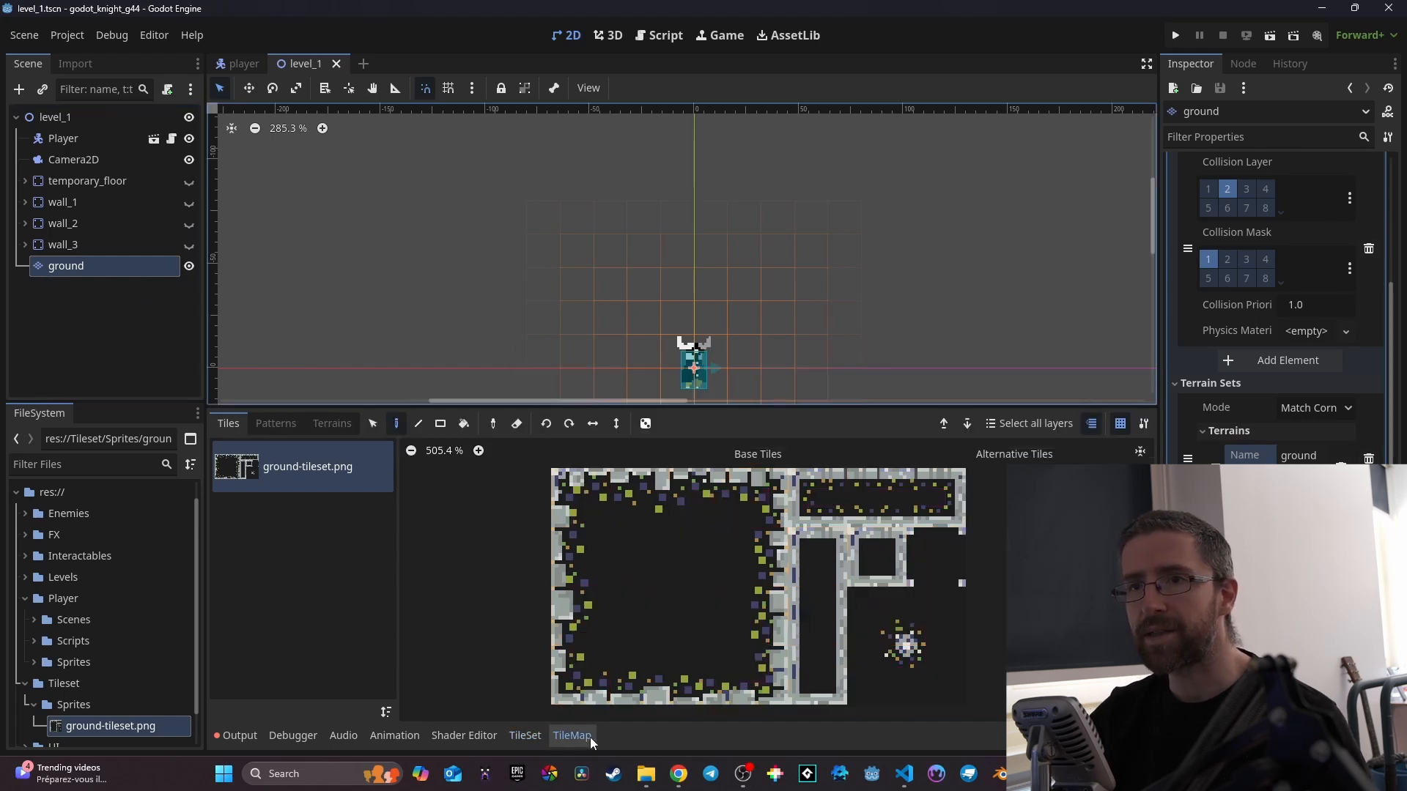
pyautogui.click(330, 424)
pyautogui.click(284, 484)
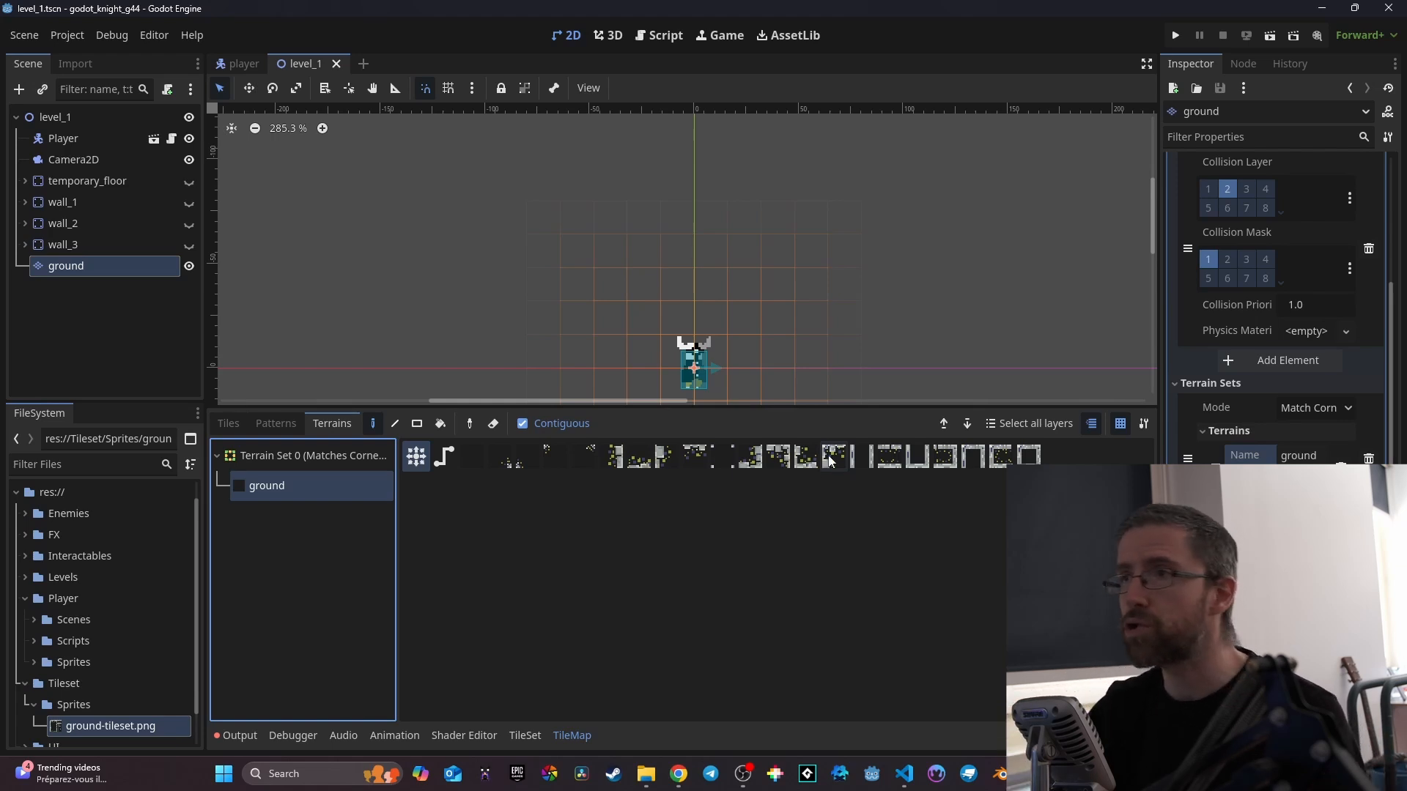
# Paint a three-tile-thick ground floor in two joined sections, with the section under the player one row lower than the one to its left.
pyautogui.scroll(-6, 601, 345)
pyautogui.scroll(3, 617, 253)
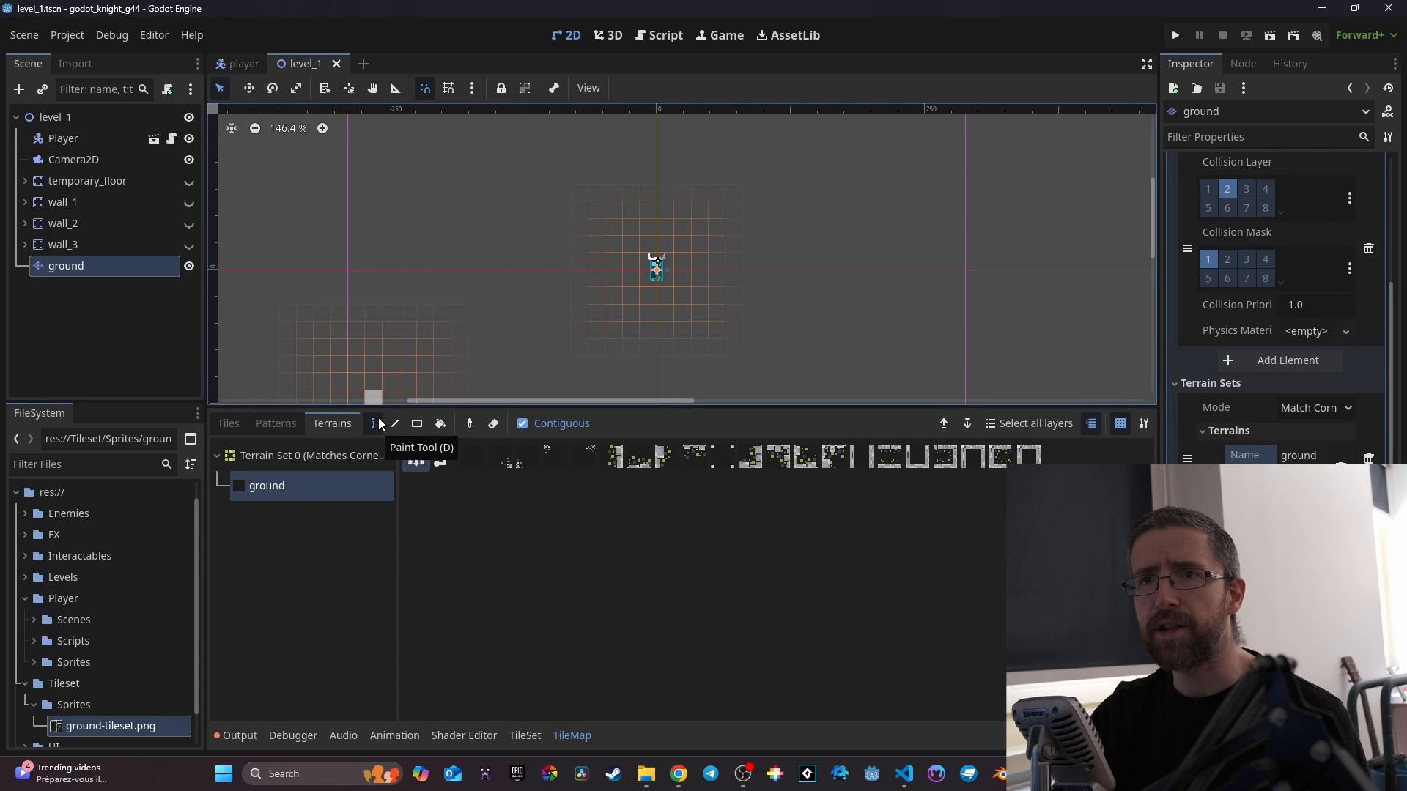
pyautogui.moveTo(452, 288)
pyautogui.mouseDown()
pyautogui.moveTo(557, 287)
pyautogui.moveTo(559, 327)
pyautogui.moveTo(716, 339)
pyautogui.moveTo(551, 293)
pyautogui.moveTo(440, 295)
pyautogui.moveTo(432, 319)
pyautogui.moveTo(420, 288)
pyautogui.moveTo(560, 286)
pyautogui.moveTo(563, 306)
pyautogui.moveTo(670, 290)
pyautogui.moveTo(930, 288)
pyautogui.moveTo(935, 253)
pyautogui.moveTo(937, 313)
pyautogui.moveTo(632, 306)
pyautogui.moveTo(661, 258)
pyautogui.mouseUp()
pyautogui.scroll(5, 563, 306)
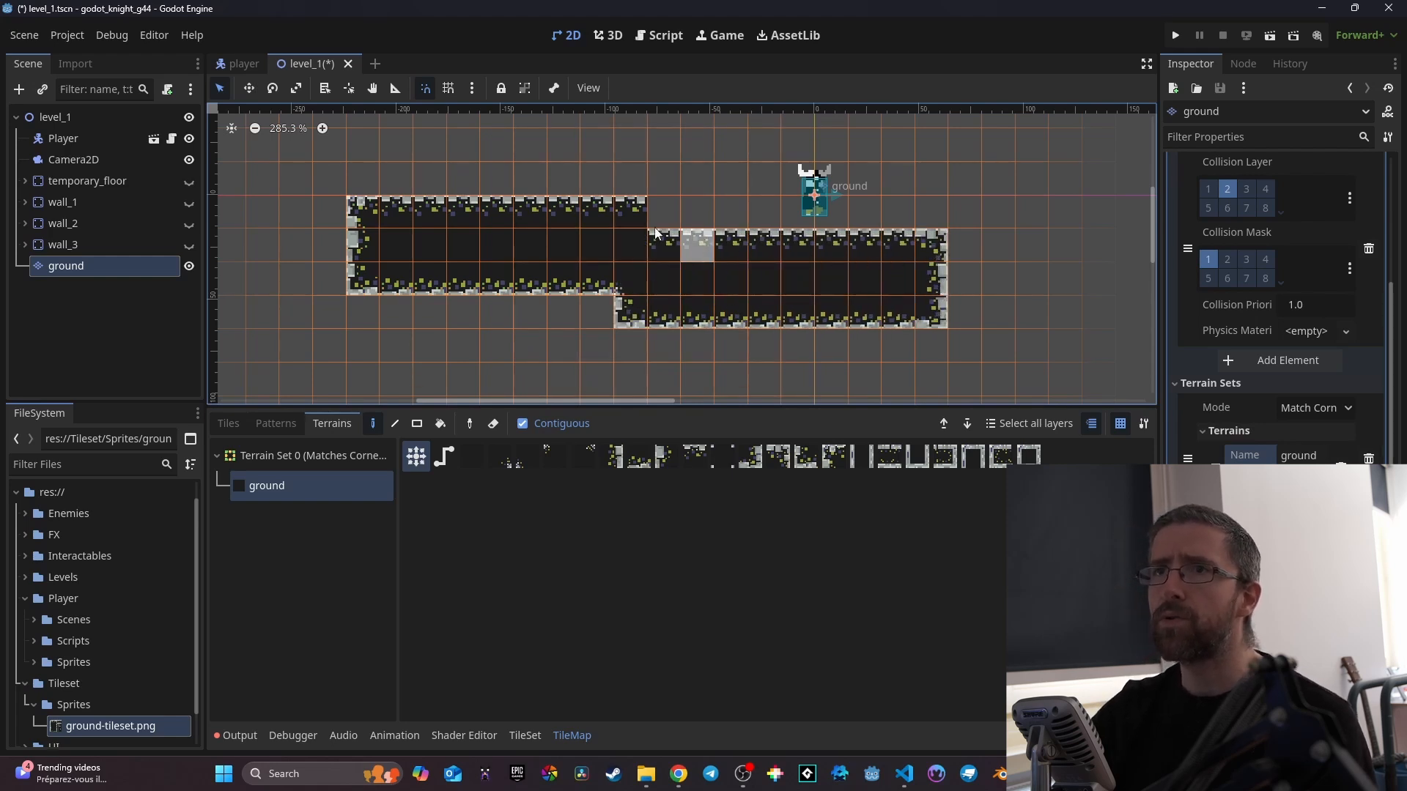
pyautogui.scroll(-1, 727, 229)
pyautogui.click(642, 233)
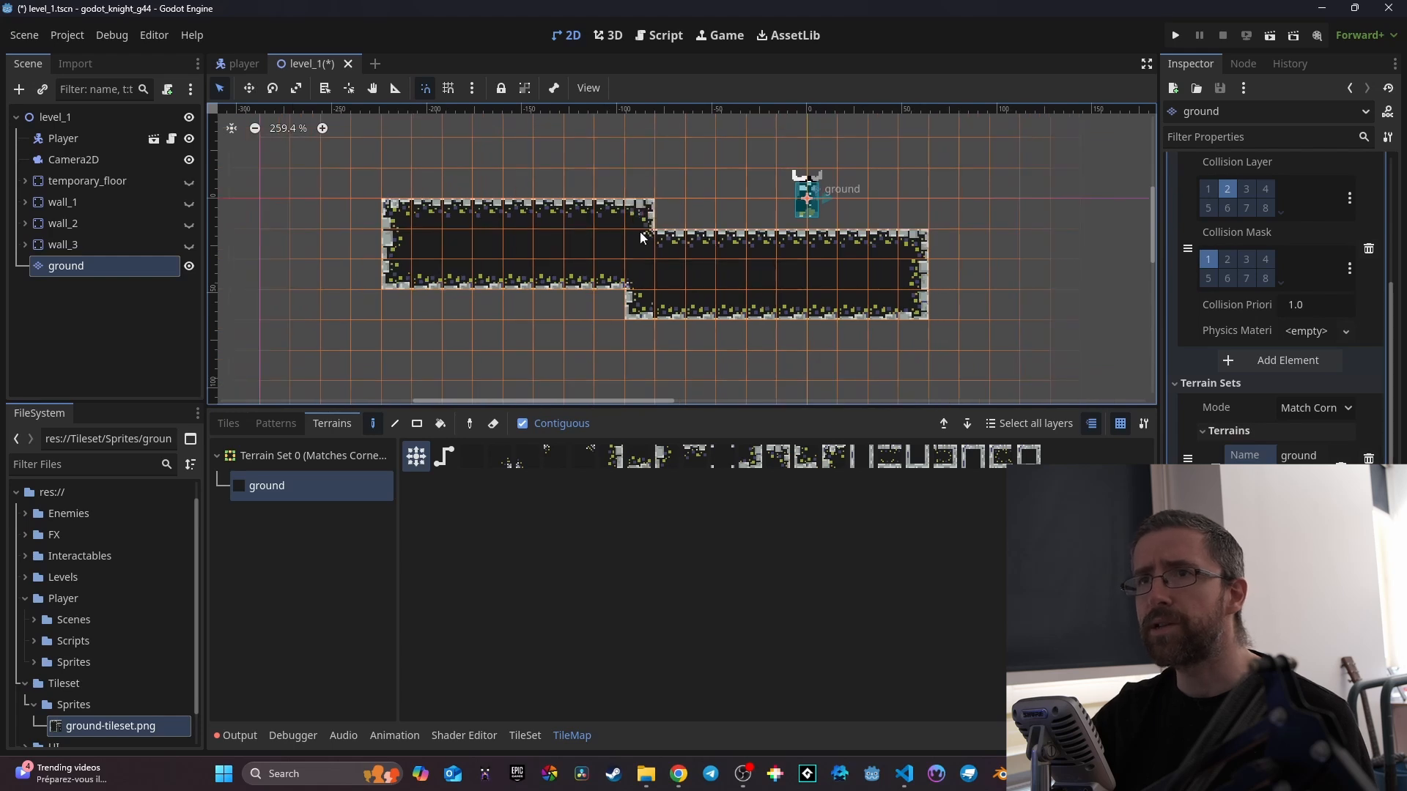
# Outline a tall ground block, five tiles wide, at the right end of the floor and bucket-fill its interior.
pyautogui.scroll(-1, 749, 254)
pyautogui.moveTo(749, 253); pyautogui.dragTo(493, 337, button='middle')
pyautogui.moveTo(718, 314)
pyautogui.mouseDown()
pyautogui.moveTo(729, 152)
pyautogui.moveTo(820, 148)
pyautogui.moveTo(824, 236)
pyautogui.mouseUp()
pyautogui.moveTo(830, 331)
pyautogui.mouseDown()
pyautogui.moveTo(830, 373)
pyautogui.moveTo(722, 370)
pyautogui.mouseUp()
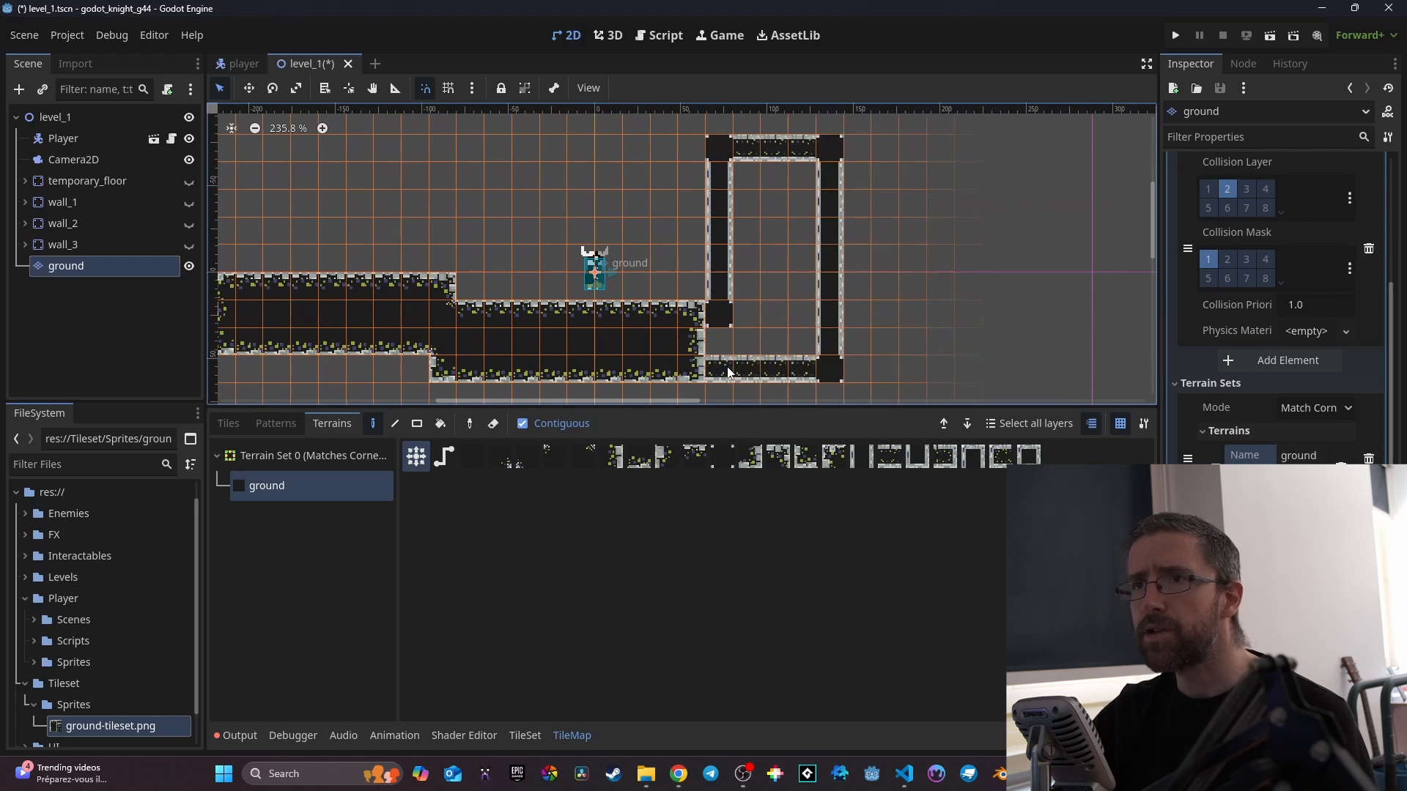
pyautogui.click(439, 424)
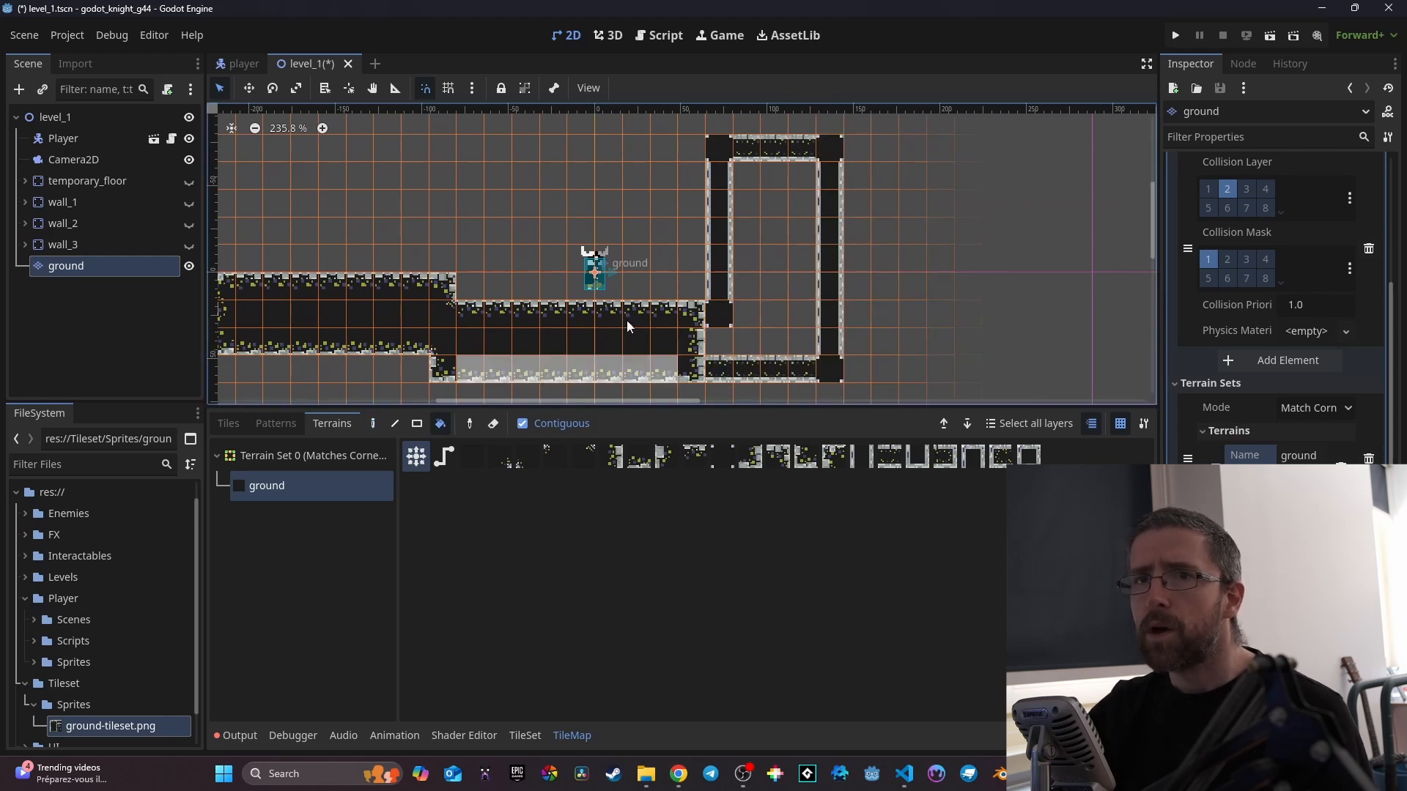
pyautogui.click(763, 230)
# Touch up the tall block's corners, adding a step tile at its left foot and removing its top-right corner tile.
pyautogui.click(373, 424)
pyautogui.click(709, 152)
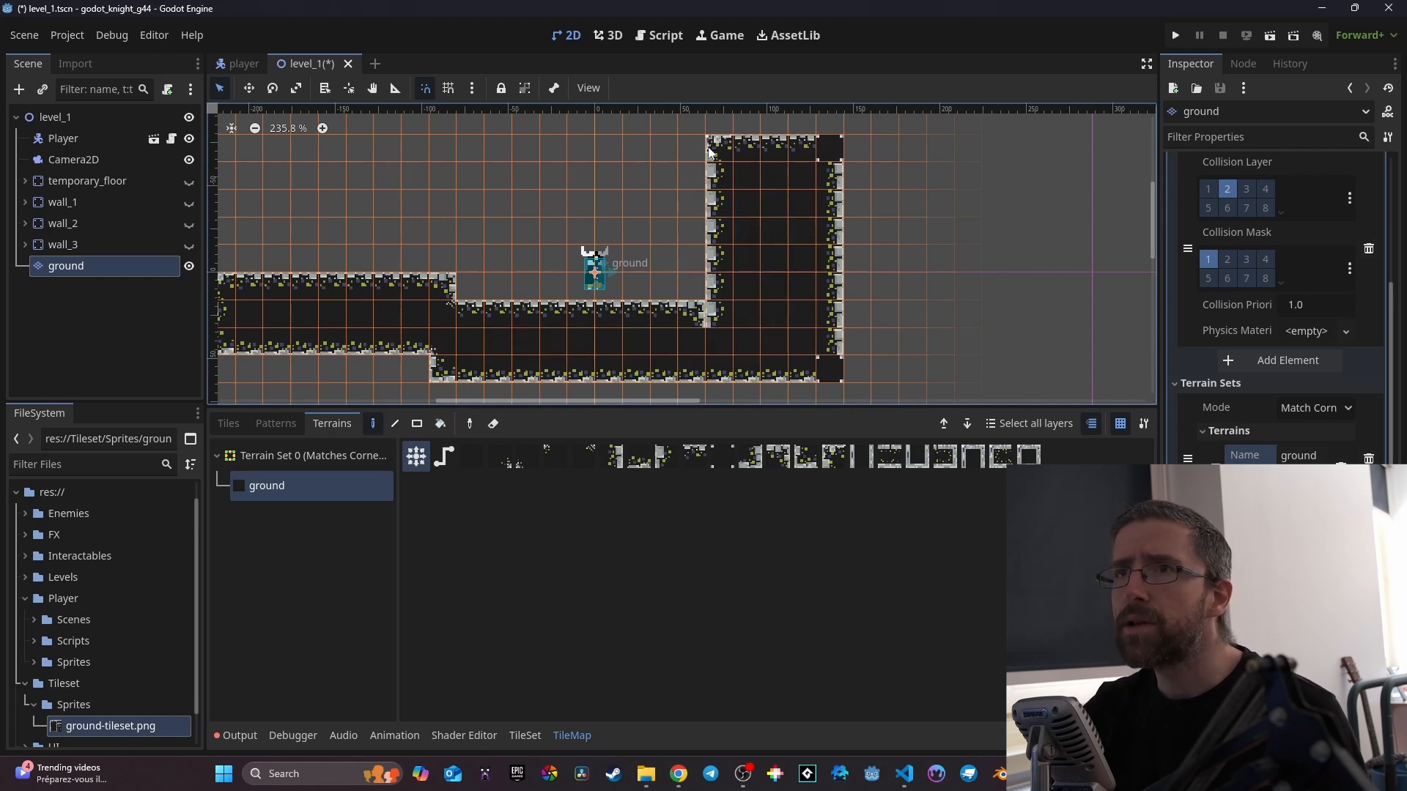
pyautogui.click(718, 289)
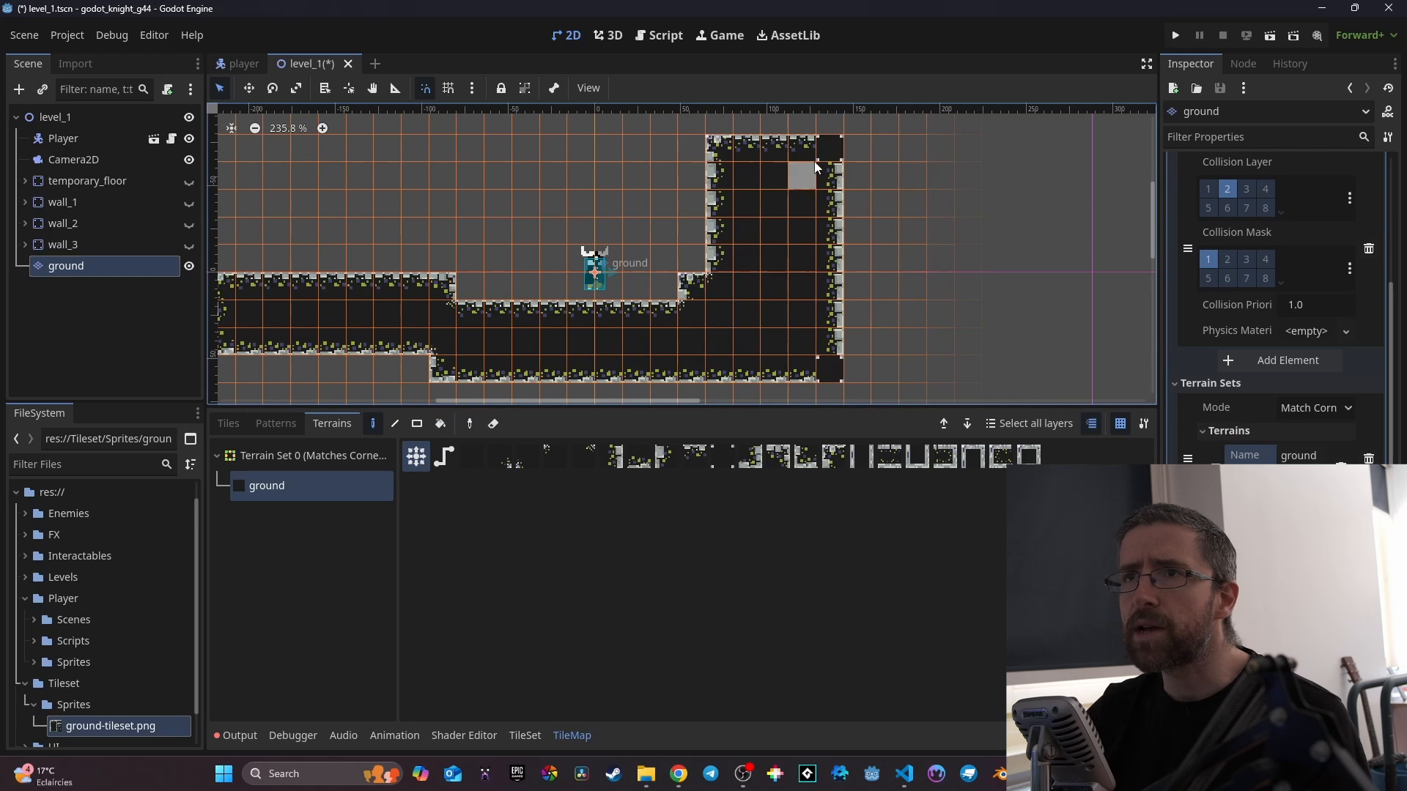
pyautogui.click(833, 152)
# Erase the uneven top row of the tall block.
pyautogui.scroll(3, 803, 195)
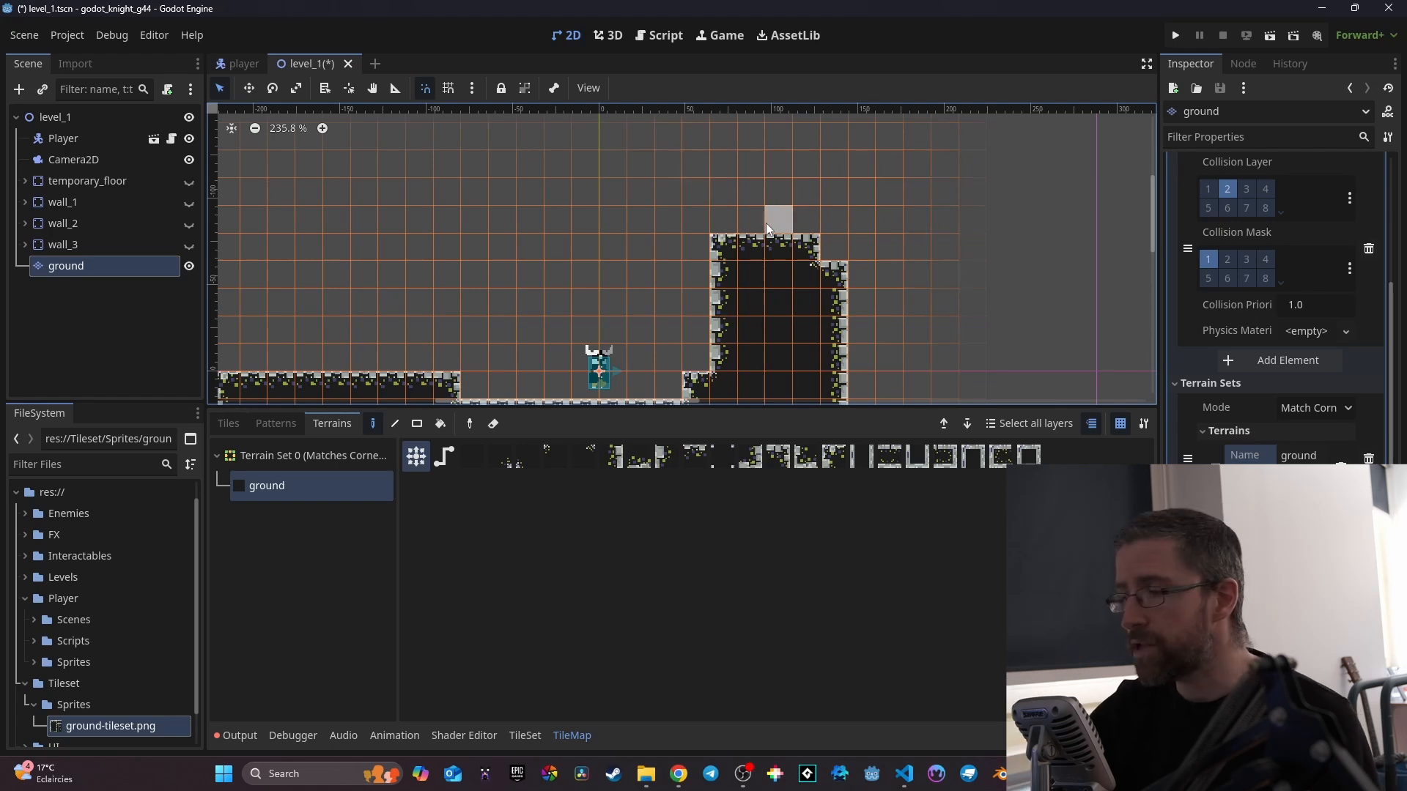
pyautogui.click(493, 423)
pyautogui.moveTo(726, 248); pyautogui.dragTo(842, 248)
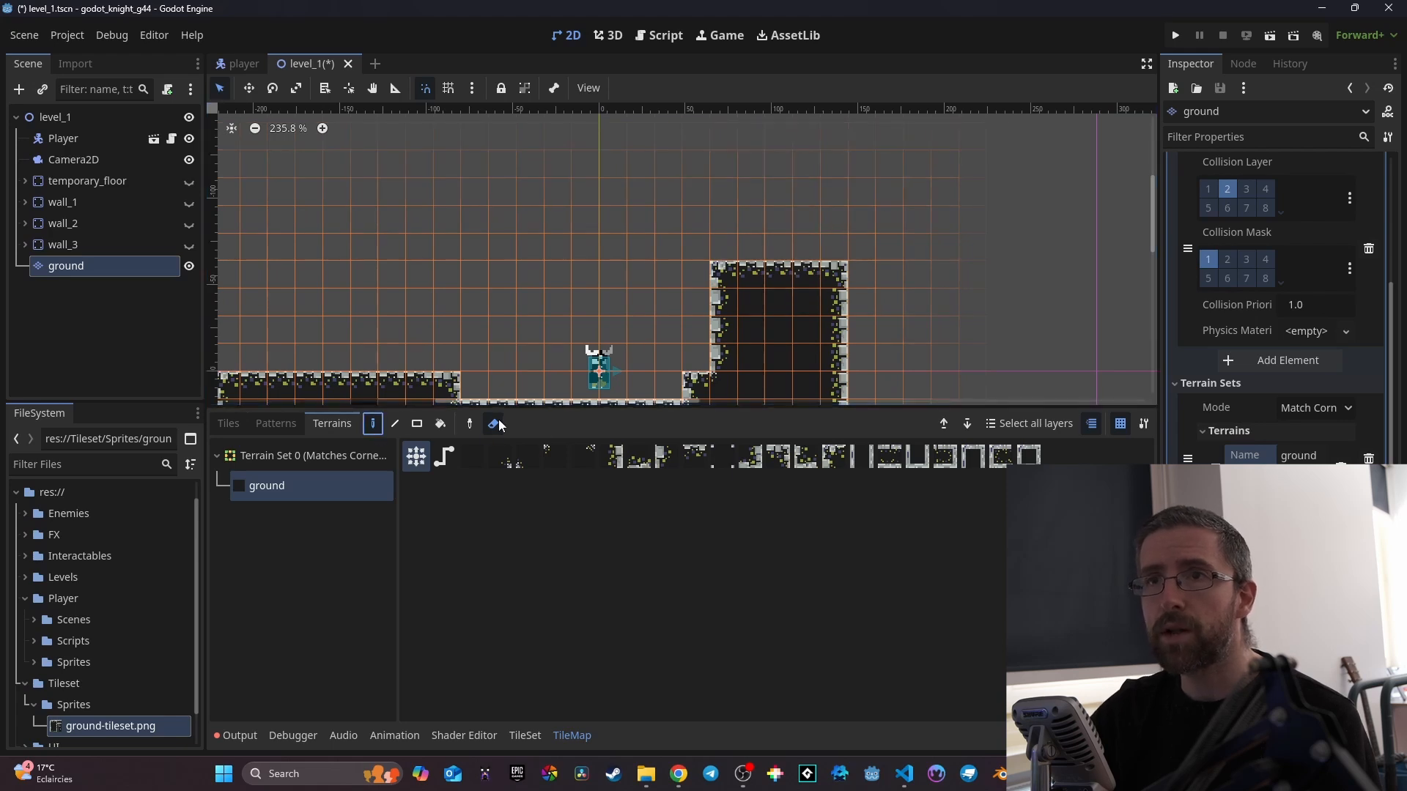
# Rebuild the tall block's top two rows higher, flat and five tiles wide, undoing the surplus row above it.
pyautogui.press('e')
pyautogui.click(724, 226)
pyautogui.moveTo(724, 226); pyautogui.dragTo(862, 220)
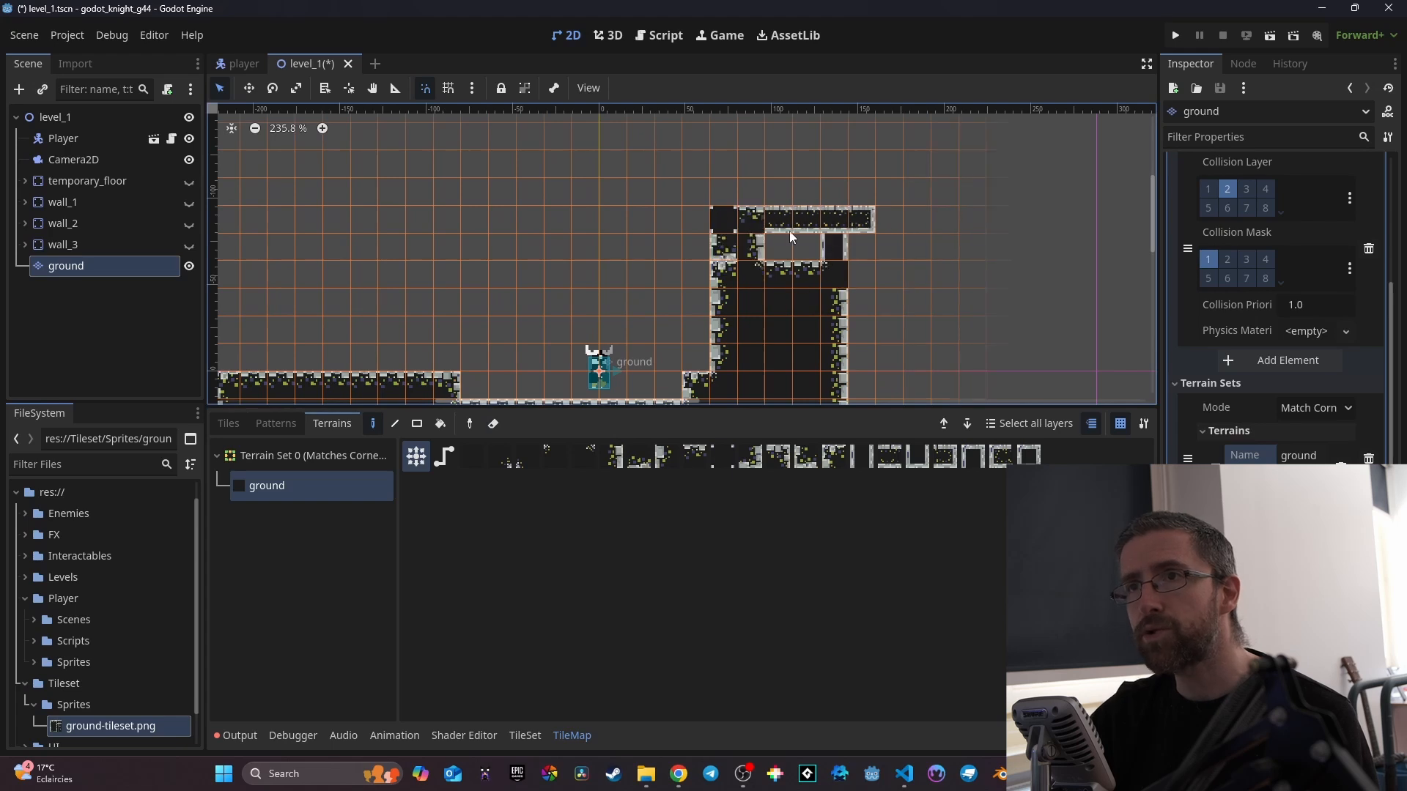
pyautogui.moveTo(755, 256)
pyautogui.mouseDown()
pyautogui.moveTo(725, 194)
pyautogui.moveTo(788, 206)
pyautogui.moveTo(757, 196)
pyautogui.mouseUp()
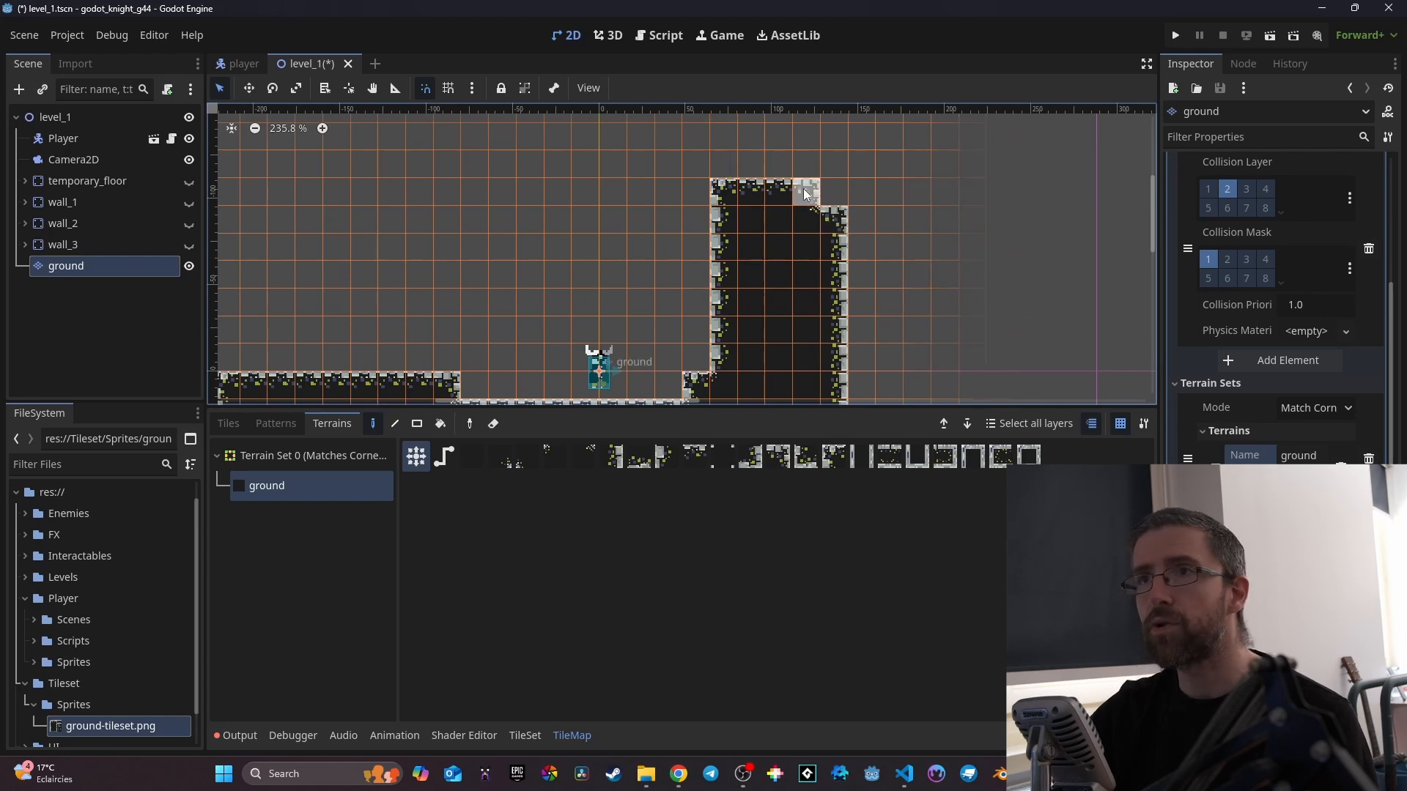
pyautogui.hotkey('ctrl', 'z')
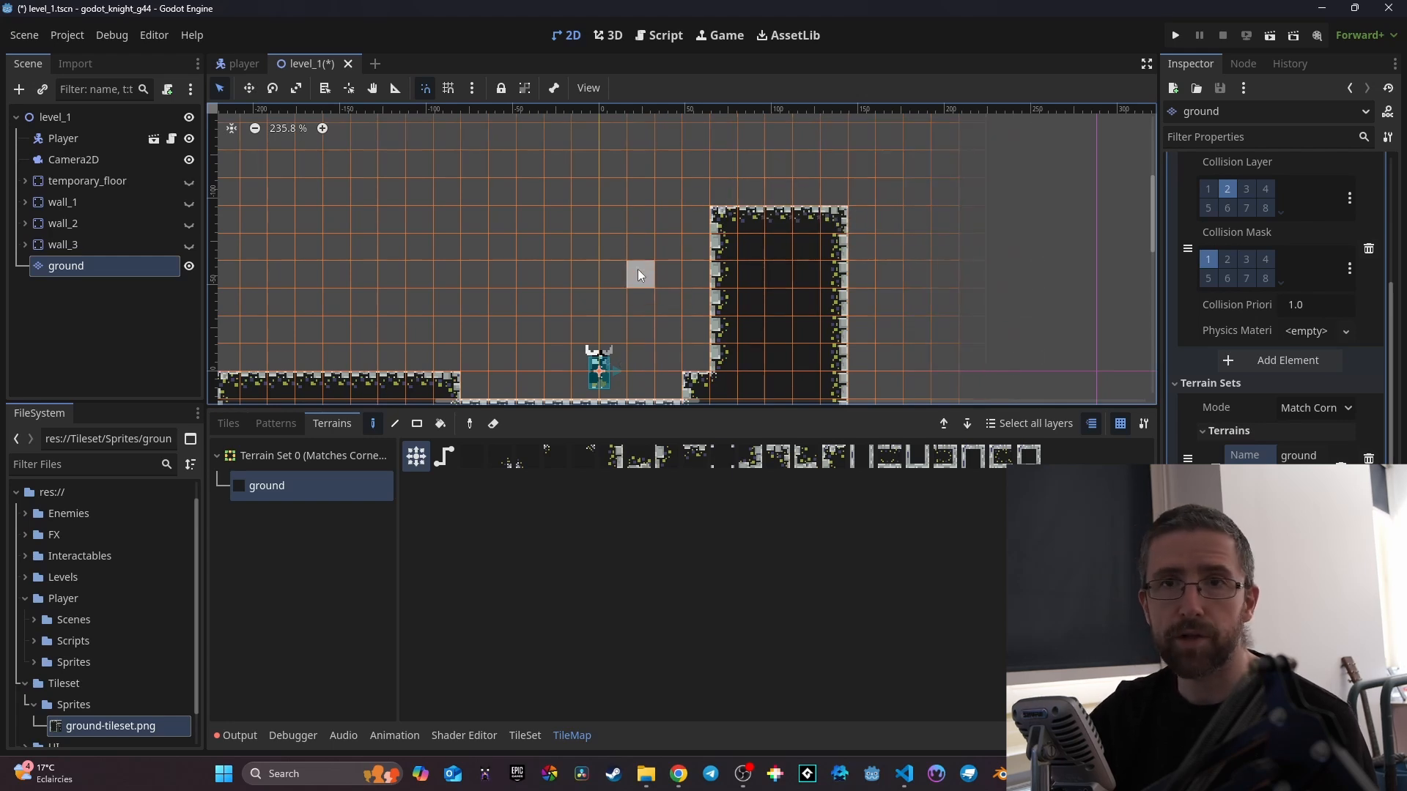
# Paint a three-tile-wide ground wall upward from the floor's left end, with a one-tile-wide column continuing above it.
pyautogui.scroll(-5, 637, 274)
pyautogui.moveTo(663, 284); pyautogui.dragTo(716, 272, button='middle')
pyautogui.scroll(3, 496, 316)
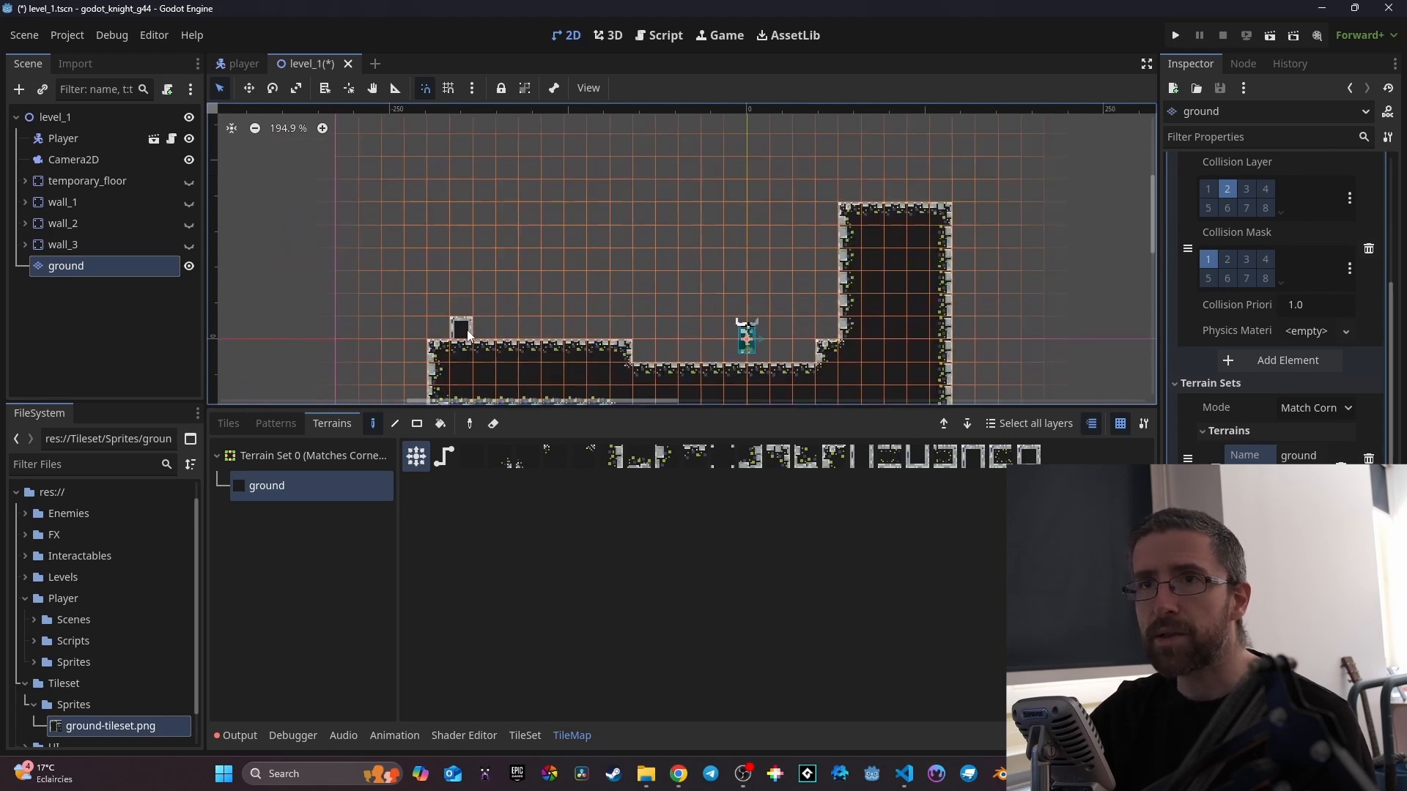
pyautogui.moveTo(465, 224)
pyautogui.mouseDown()
pyautogui.moveTo(469, 297)
pyautogui.moveTo(490, 213)
pyautogui.moveTo(490, 343)
pyautogui.moveTo(463, 281)
pyautogui.moveTo(441, 282)
pyautogui.moveTo(440, 212)
pyautogui.mouseUp()
pyautogui.moveTo(498, 175); pyautogui.dragTo(510, 283, button='middle')
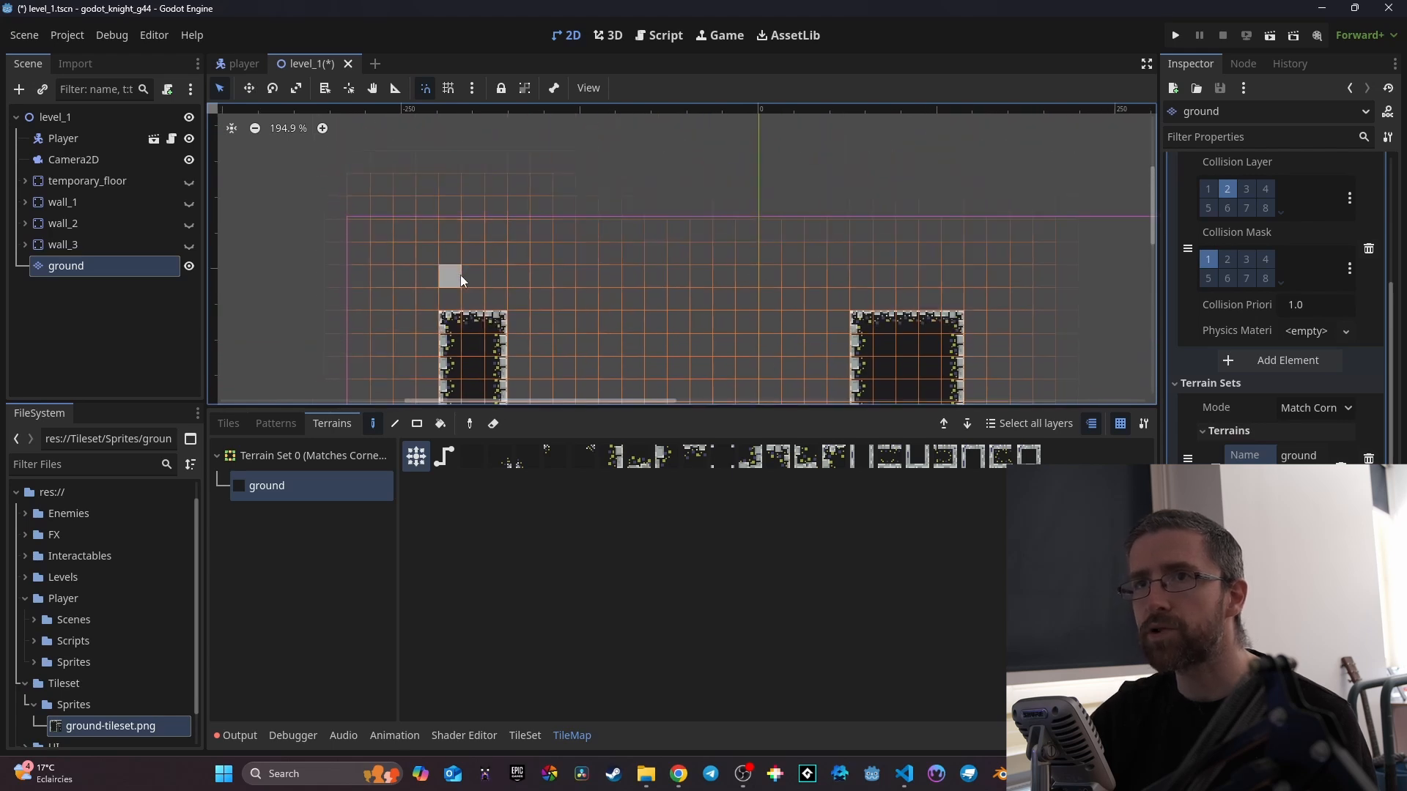
pyautogui.moveTo(452, 305); pyautogui.dragTo(455, 199)
# Paint a rectangular ground ceiling reaching over to the tall block and widen the upper left wall to three tiles.
pyautogui.click(417, 424)
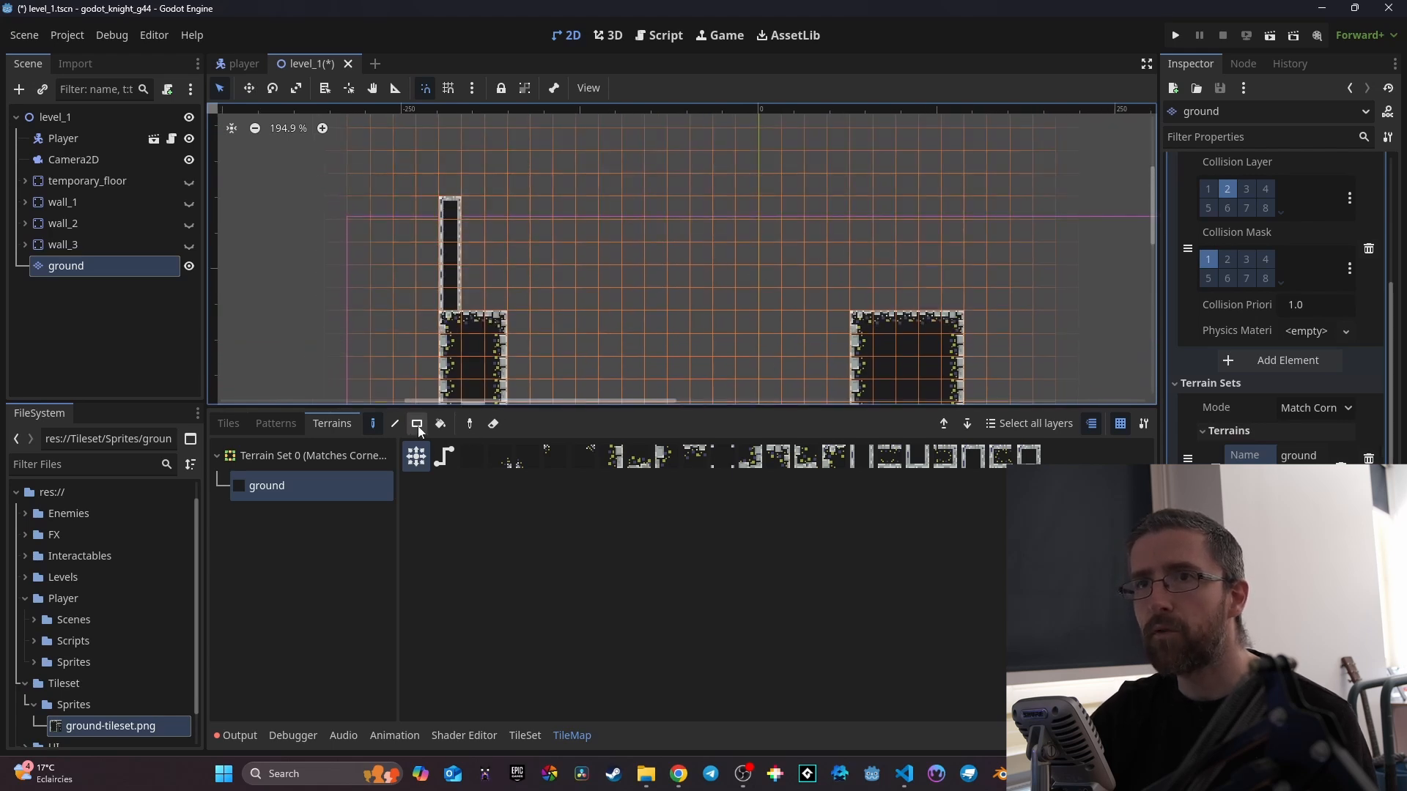
pyautogui.moveTo(550, 200)
pyautogui.mouseDown()
pyautogui.moveTo(956, 192)
pyautogui.moveTo(978, 169)
pyautogui.moveTo(957, 149)
pyautogui.mouseUp()
pyautogui.moveTo(512, 213); pyautogui.dragTo(454, 308)
# Paint two rectangular ground ledges extending rightward from the tall block, one at mid-height and one along its base.
pyautogui.scroll(-2, 652, 346)
pyautogui.moveTo(600, 279); pyautogui.dragTo(487, 126, button='middle')
pyautogui.moveTo(799, 223)
pyautogui.mouseDown()
pyautogui.moveTo(910, 229)
pyautogui.moveTo(955, 266)
pyautogui.mouseUp()
pyautogui.scroll(-1, 955, 266)
pyautogui.moveTo(779, 348); pyautogui.dragTo(961, 318)
# Extend the ceiling rightward with a three-row rectangle and hang a three-tile-wide wall from its right end.
pyautogui.moveTo(962, 318); pyautogui.dragTo(819, 337, button='middle')
pyautogui.scroll(-3, 819, 337)
pyautogui.moveTo(839, 283); pyautogui.dragTo(823, 283, button='middle')
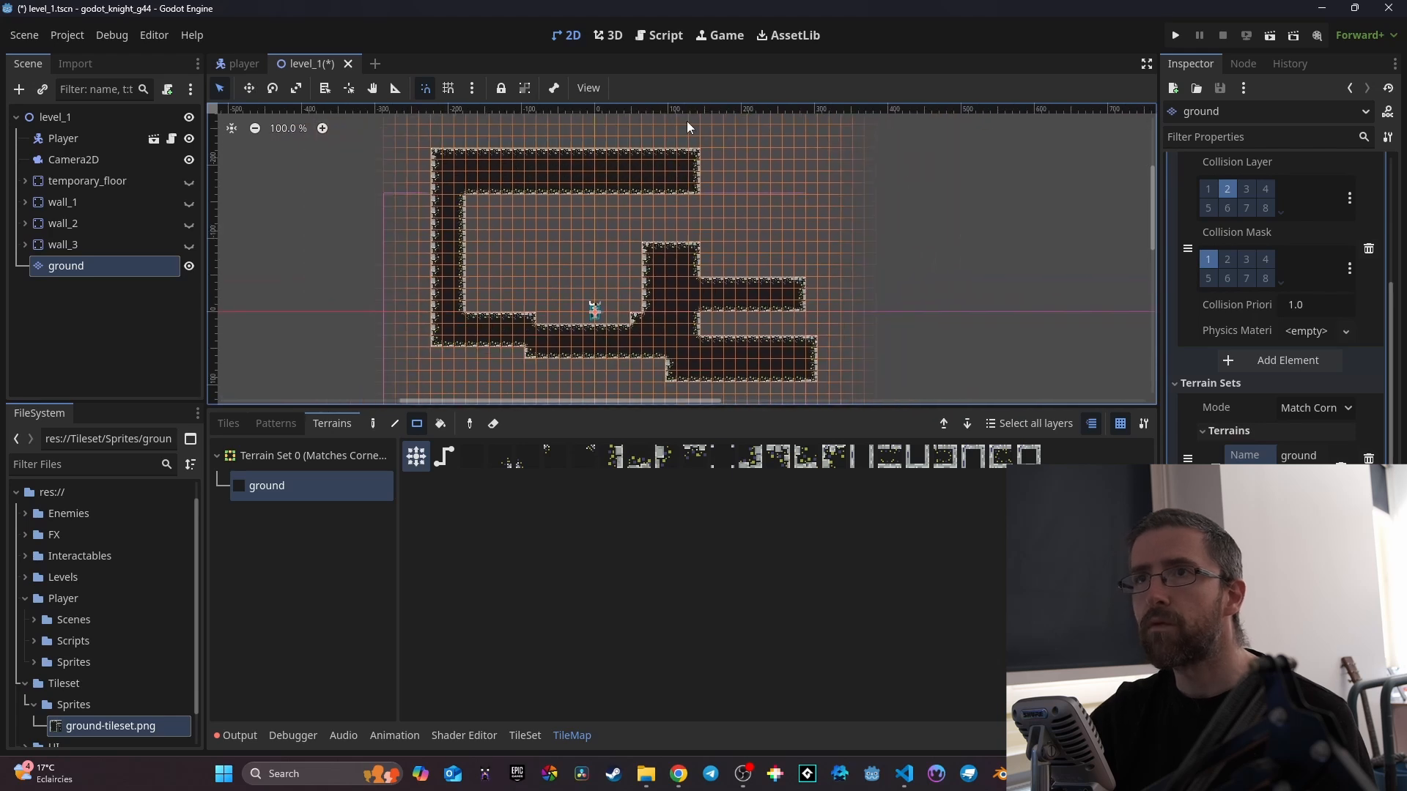
pyautogui.moveTo(694, 149)
pyautogui.mouseDown()
pyautogui.moveTo(842, 169)
pyautogui.moveTo(863, 235)
pyautogui.mouseUp()
pyautogui.moveTo(859, 276); pyautogui.dragTo(859, 276)
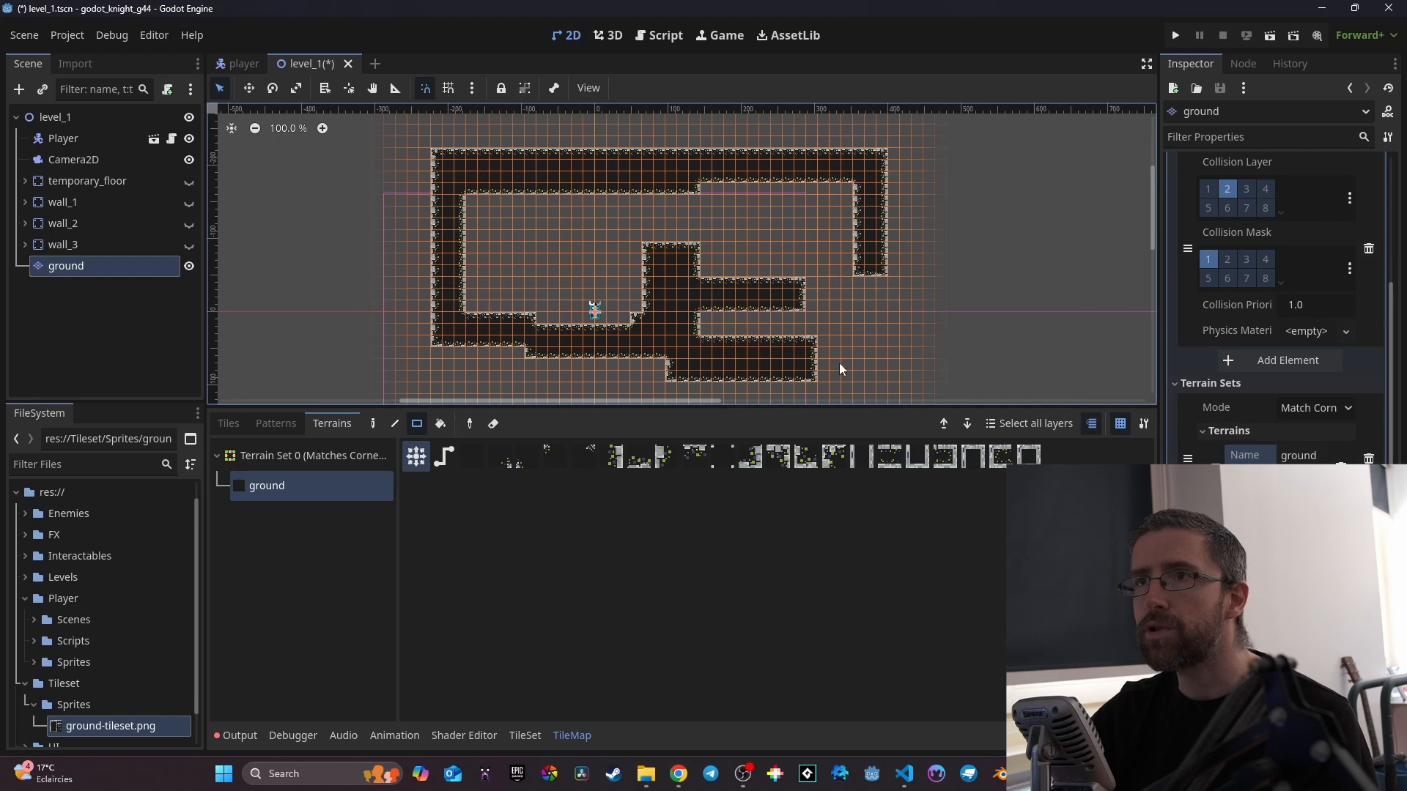
# Lengthen the lower right ledge, fill beneath the left floor to the same bottom level, and add a narrow pillar left of the player.
pyautogui.moveTo(896, 347); pyautogui.dragTo(915, 375)
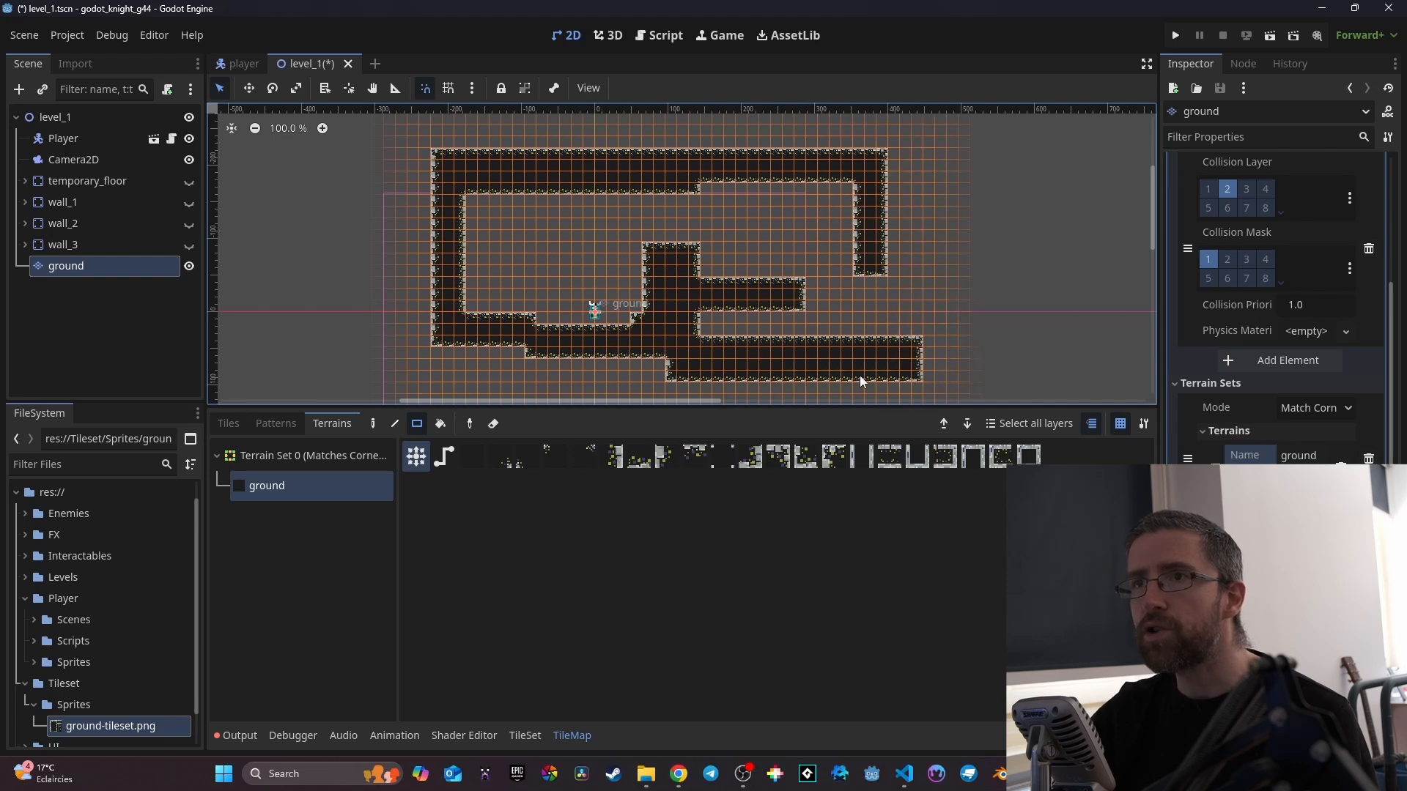
pyautogui.moveTo(661, 379); pyautogui.dragTo(437, 351)
pyautogui.moveTo(525, 268)
pyautogui.mouseDown()
pyautogui.moveTo(547, 254)
pyautogui.moveTo(535, 265)
pyautogui.mouseUp()
# Run the project, test walking and jumping on the painted ground in both directions, and stop the game.
pyautogui.click(1175, 36)
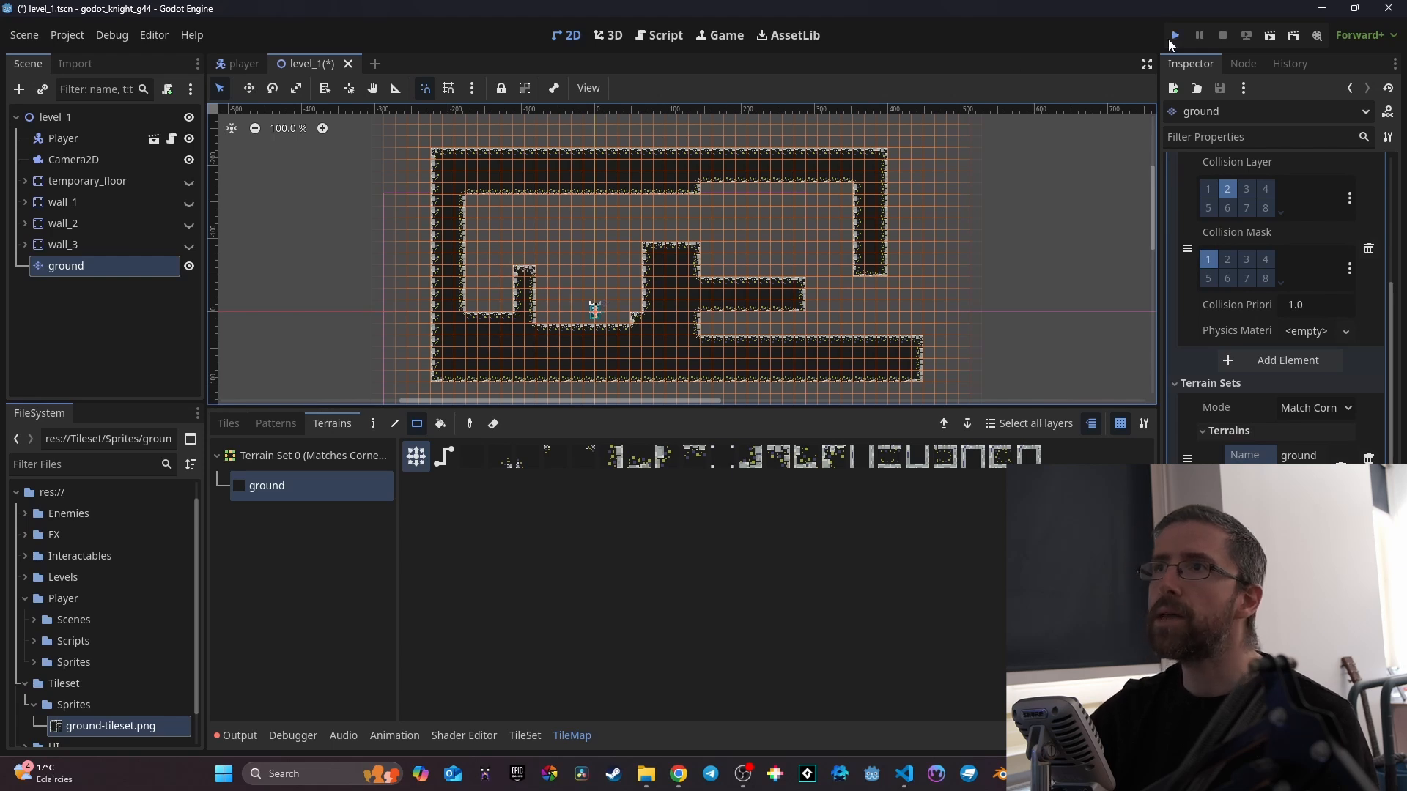
pyautogui.press('a')
pyautogui.press('space')
pyautogui.press('d')
pyautogui.press('space')
pyautogui.press('d')
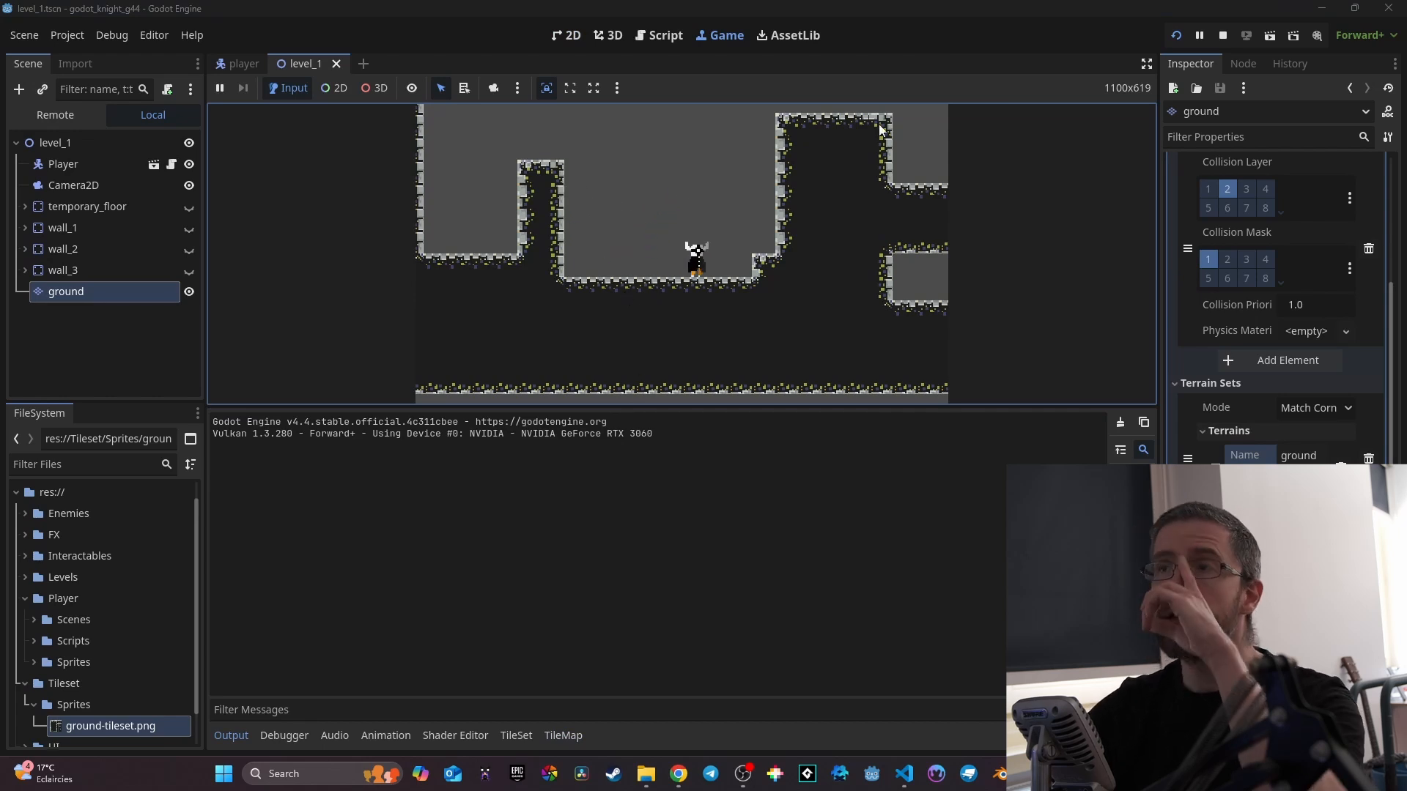
pyautogui.click(1222, 35)
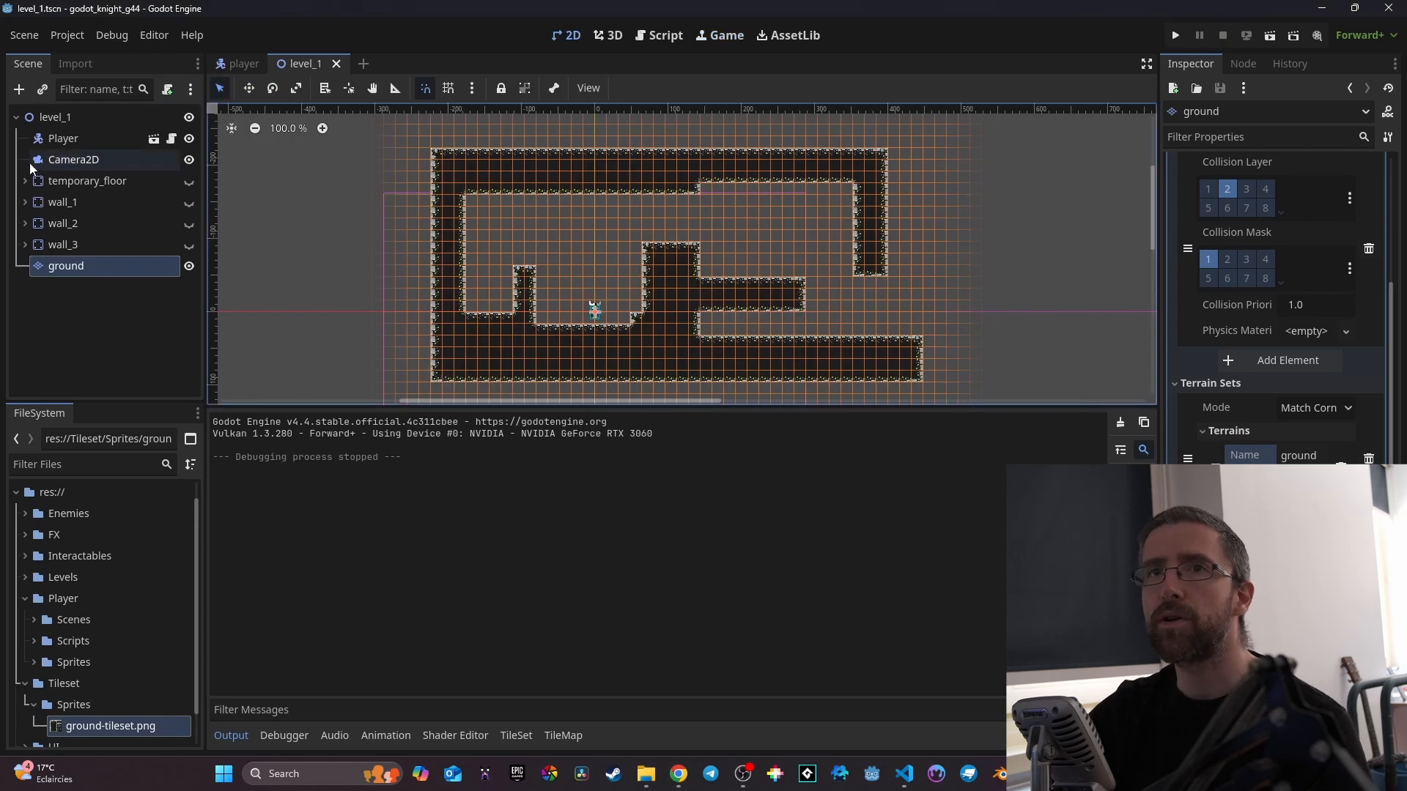
# Check the collision settings of the Player and ground nodes.
pyautogui.click(114, 137)
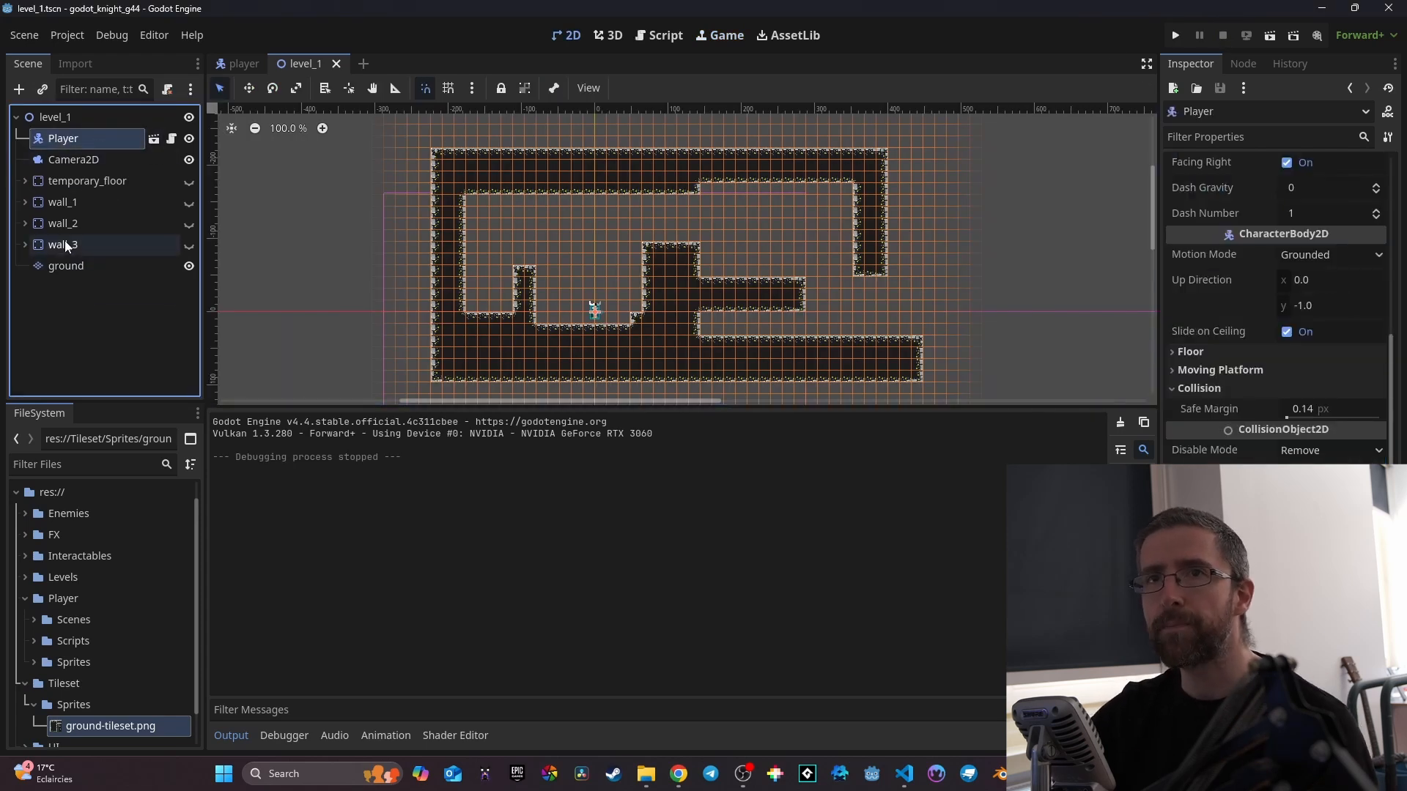
pyautogui.click(97, 267)
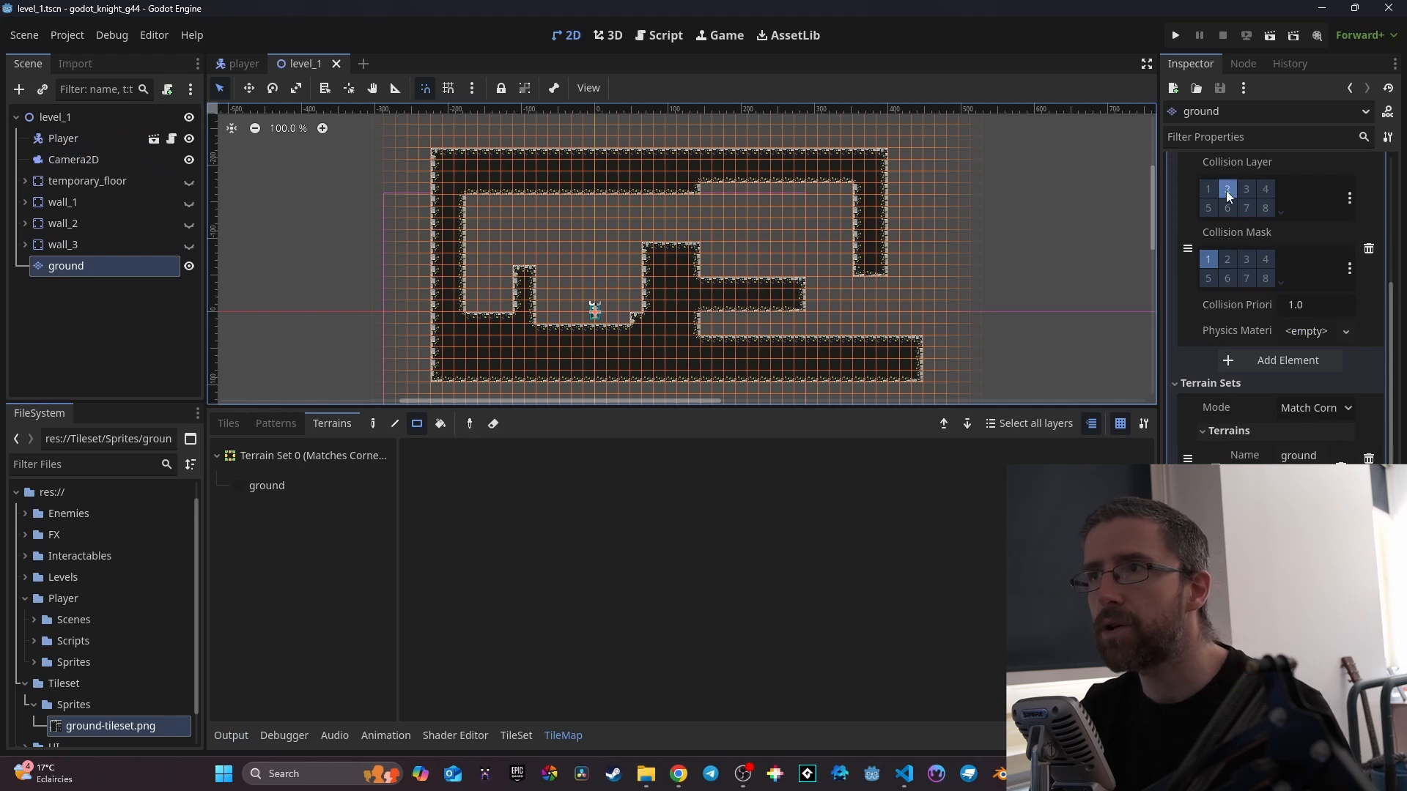
pyautogui.click(89, 141)
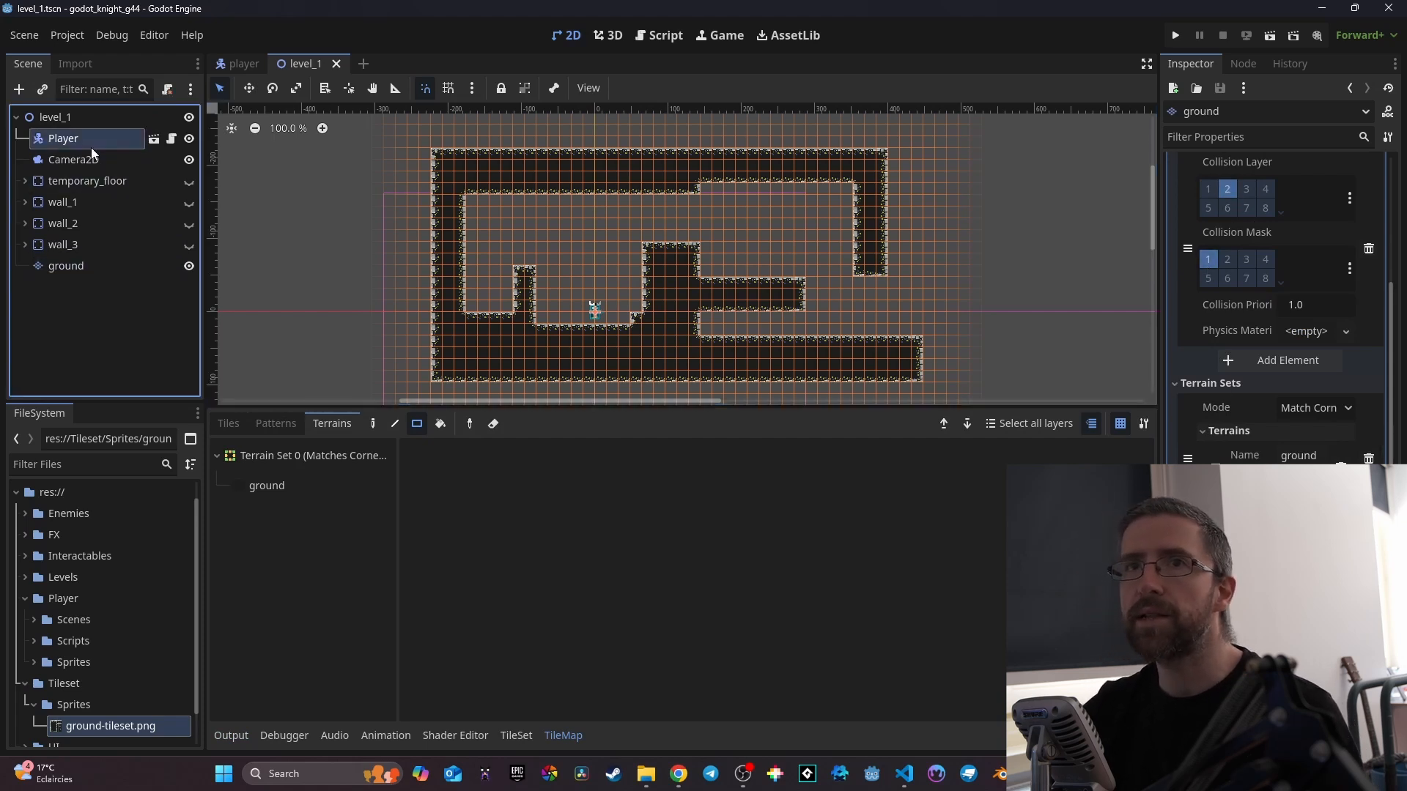
# In the Player scene, make left_ray visible and set the collision mask of both left_ray and right_ray to layer 2 only.
pyautogui.click(154, 139)
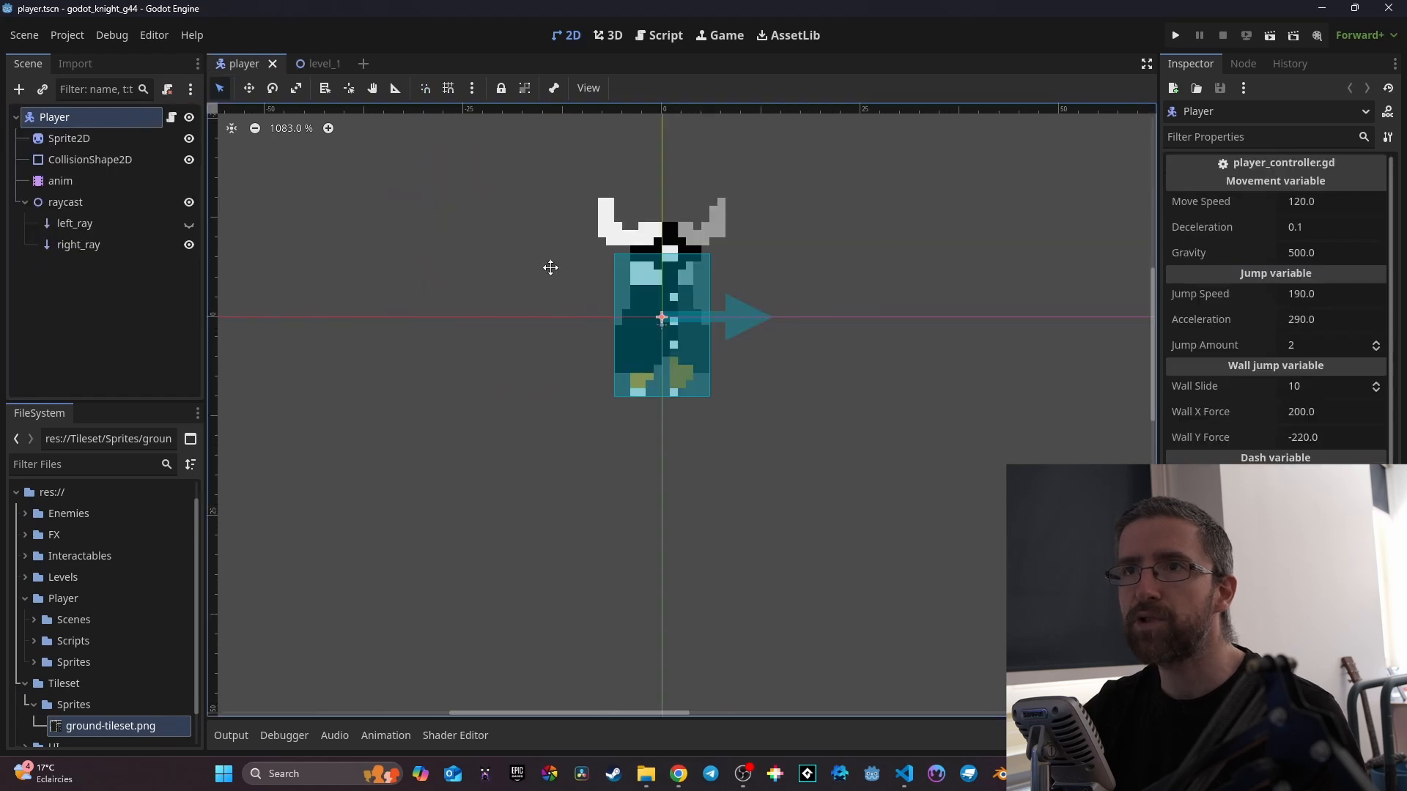
pyautogui.moveTo(551, 267); pyautogui.dragTo(548, 422, button='middle')
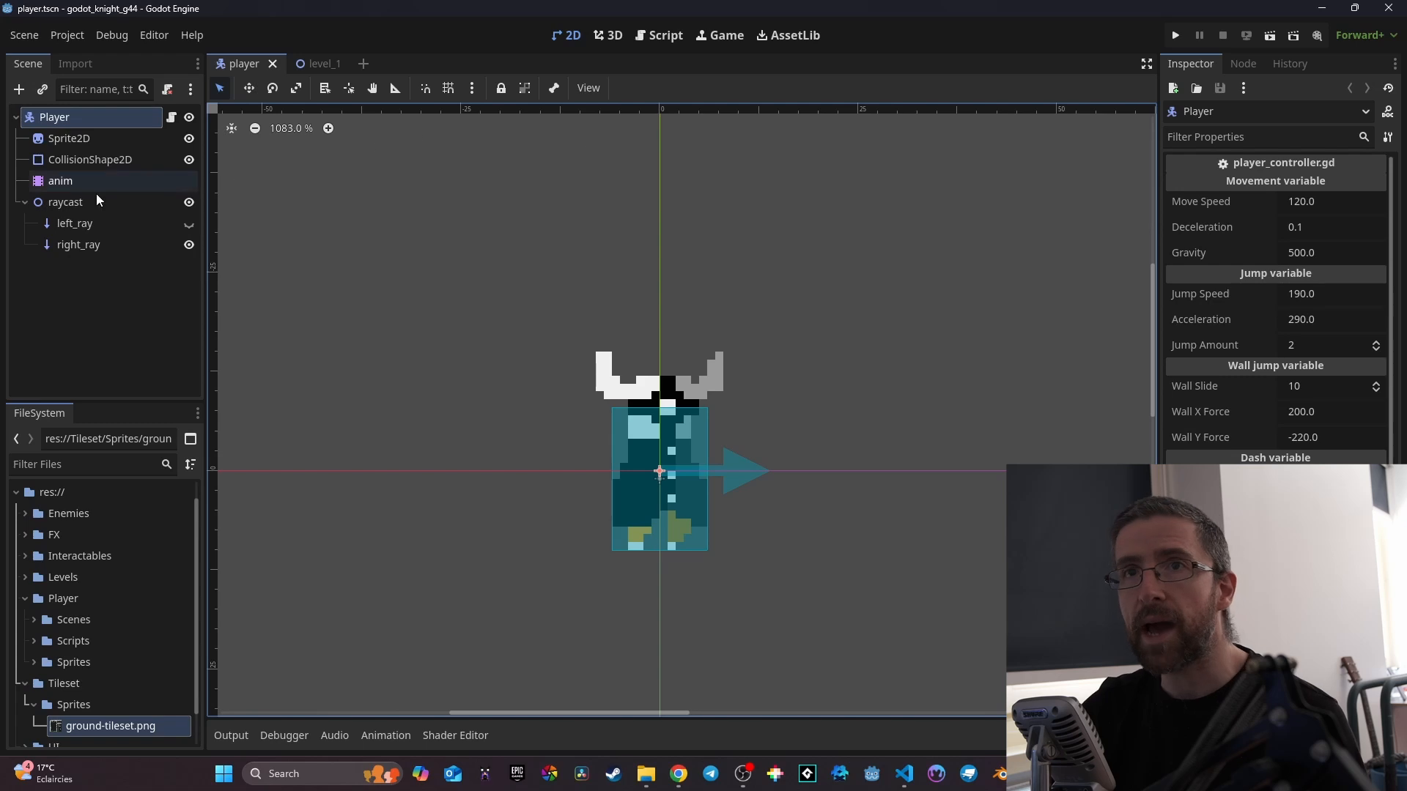
pyautogui.click(130, 227)
pyautogui.click(189, 223)
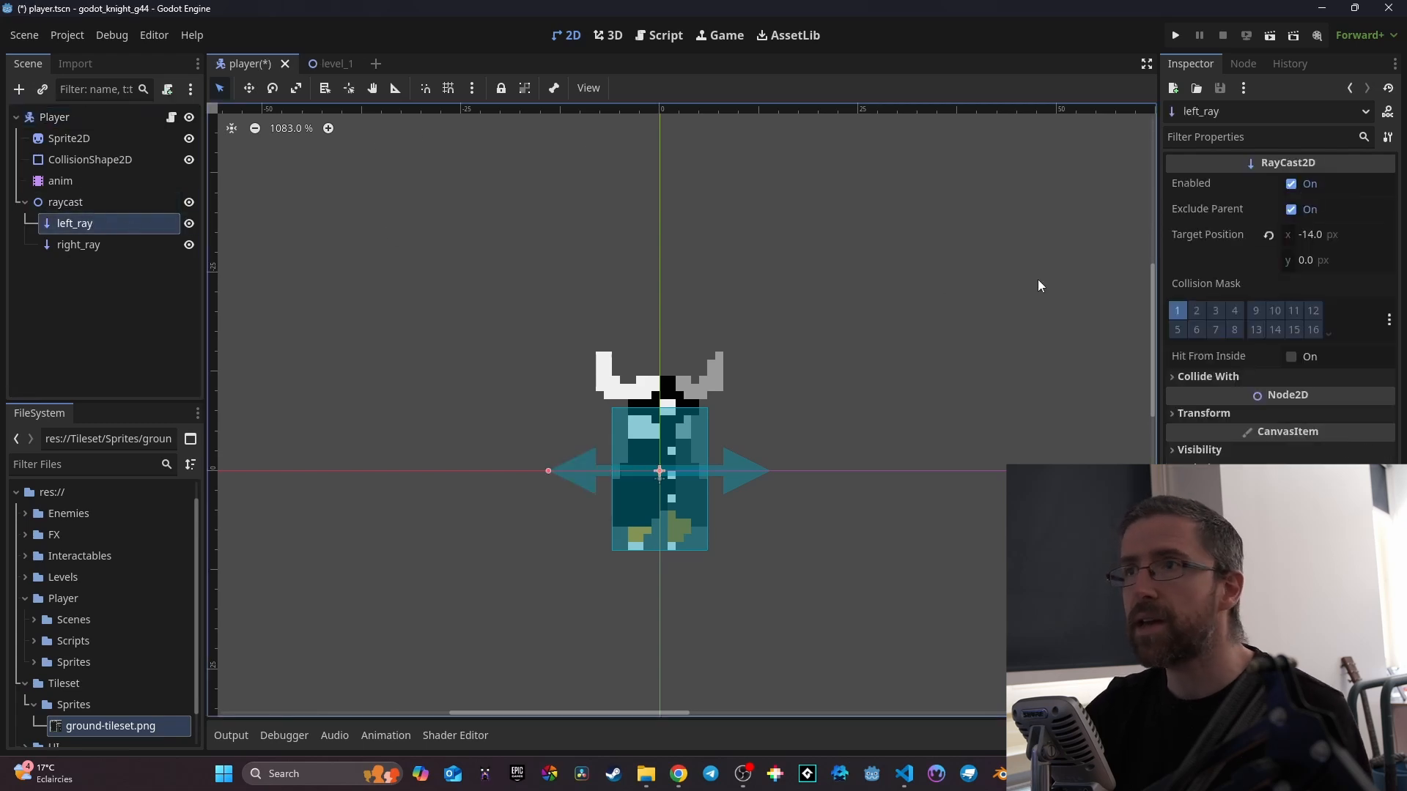
pyautogui.click(1196, 310)
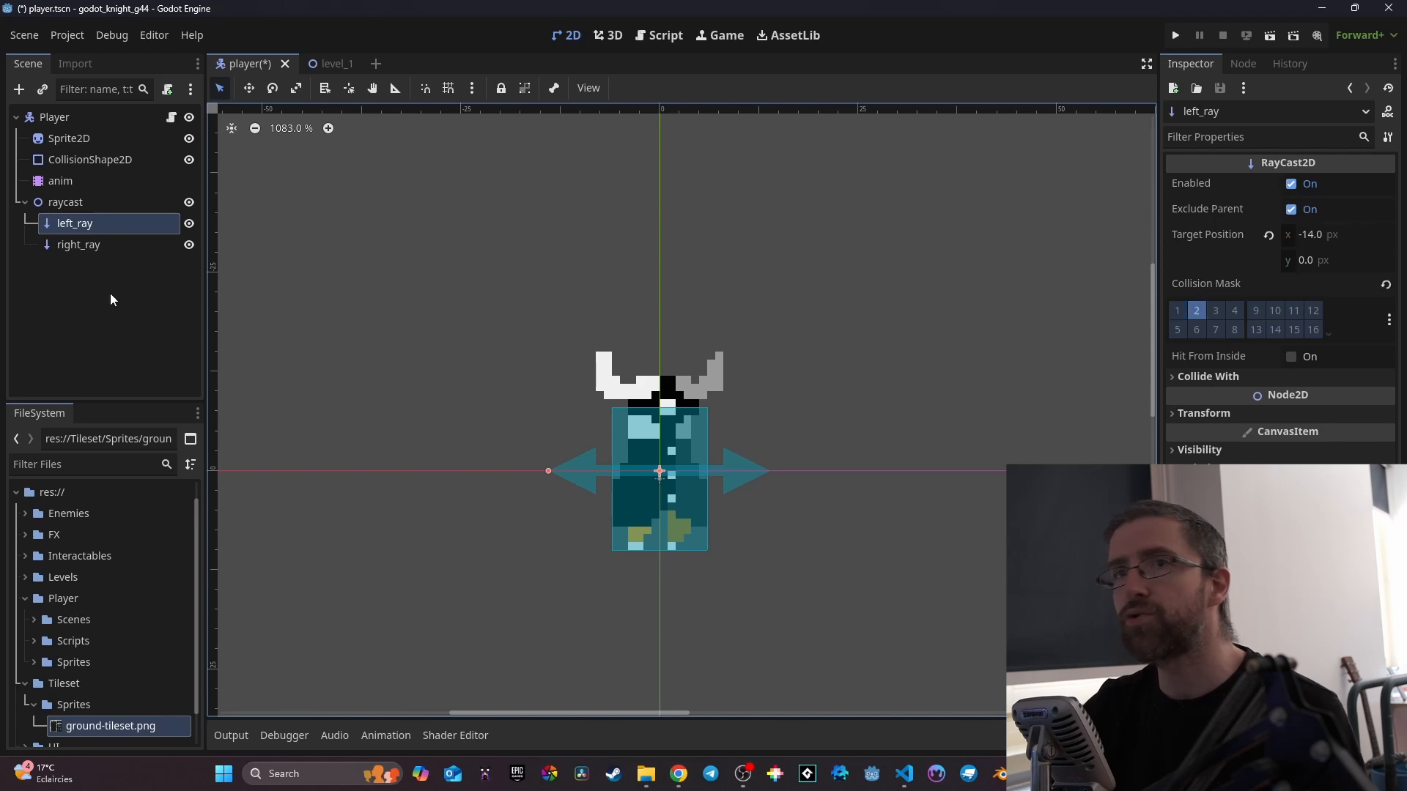
pyautogui.click(78, 244)
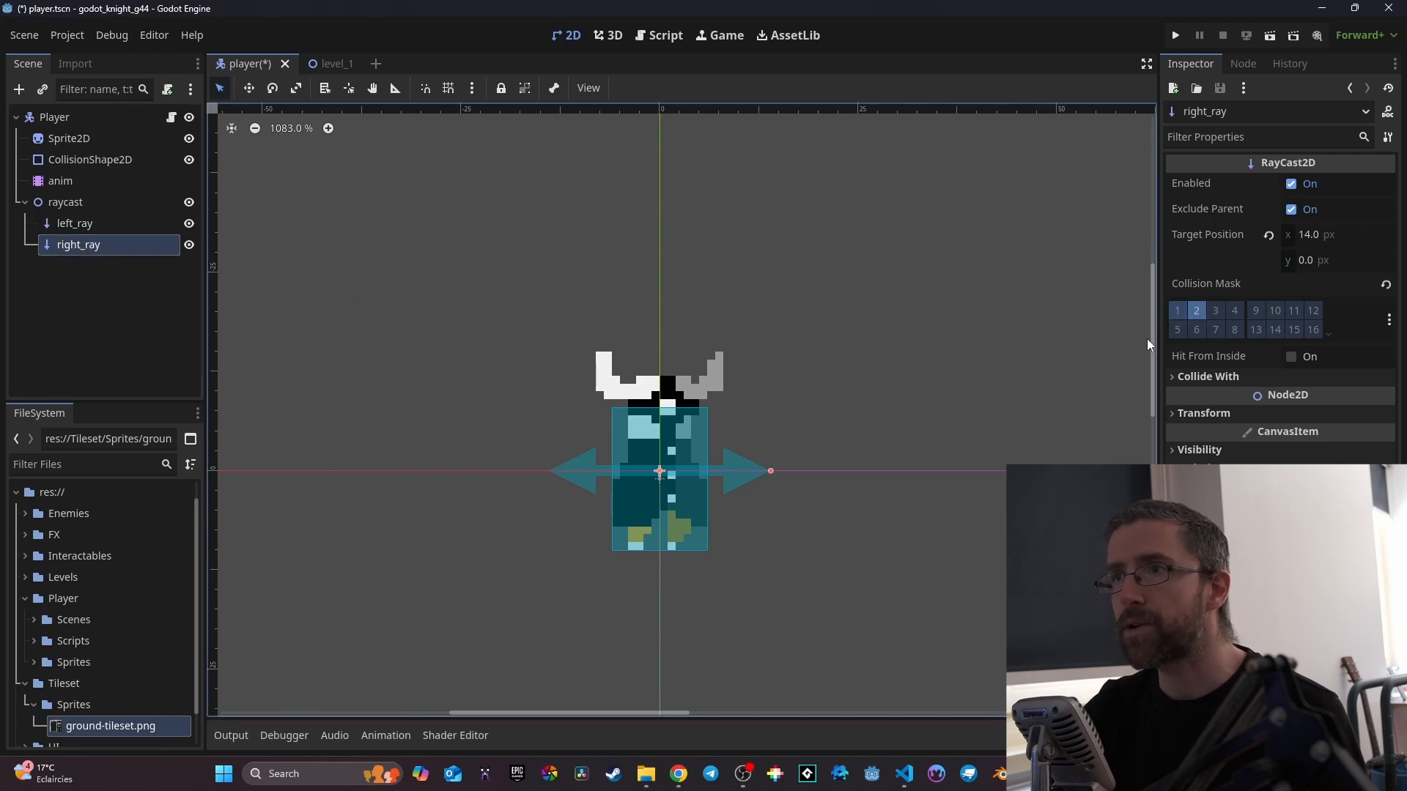
# Run the project again and test jumping and wall jumping against the ground walls.
pyautogui.click(1177, 35)
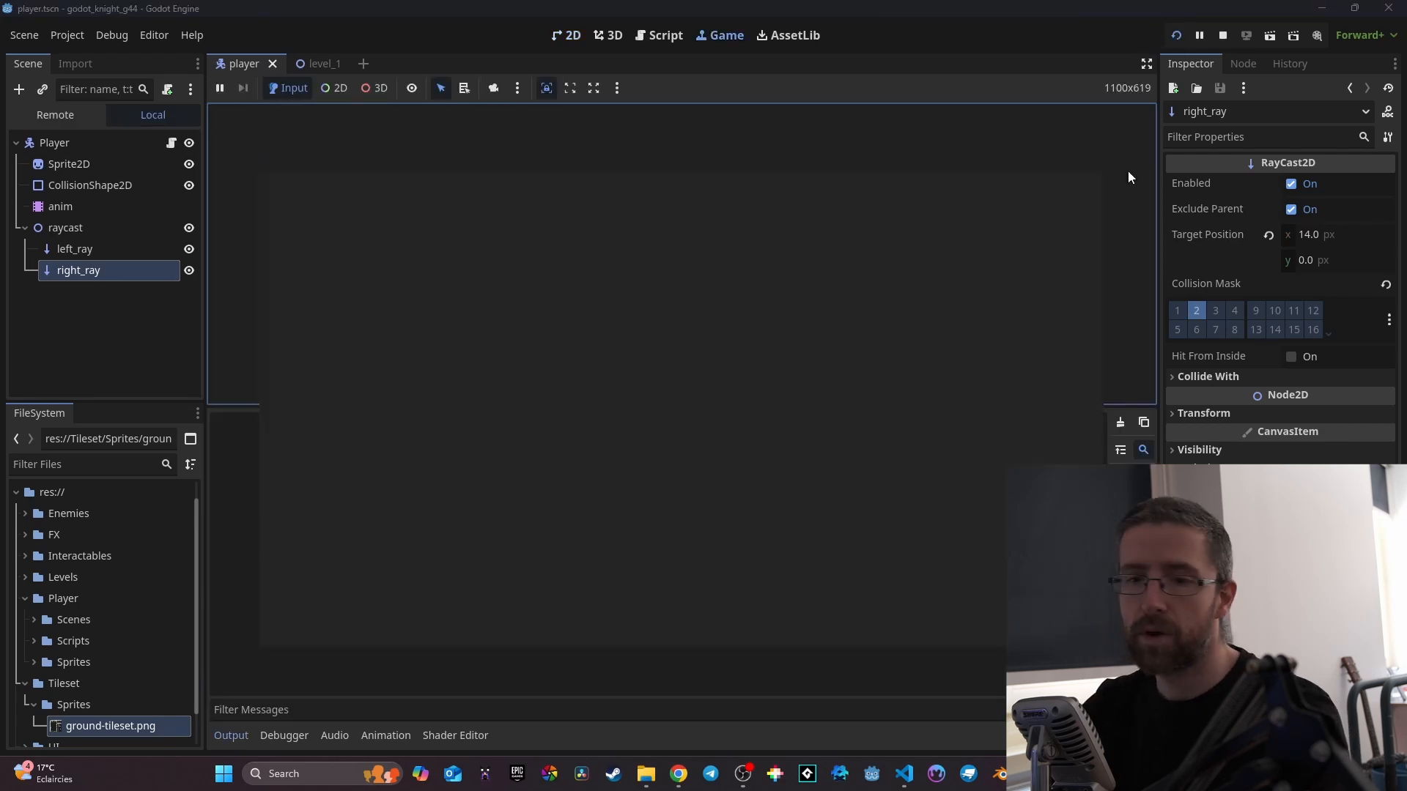
pyautogui.press('space')
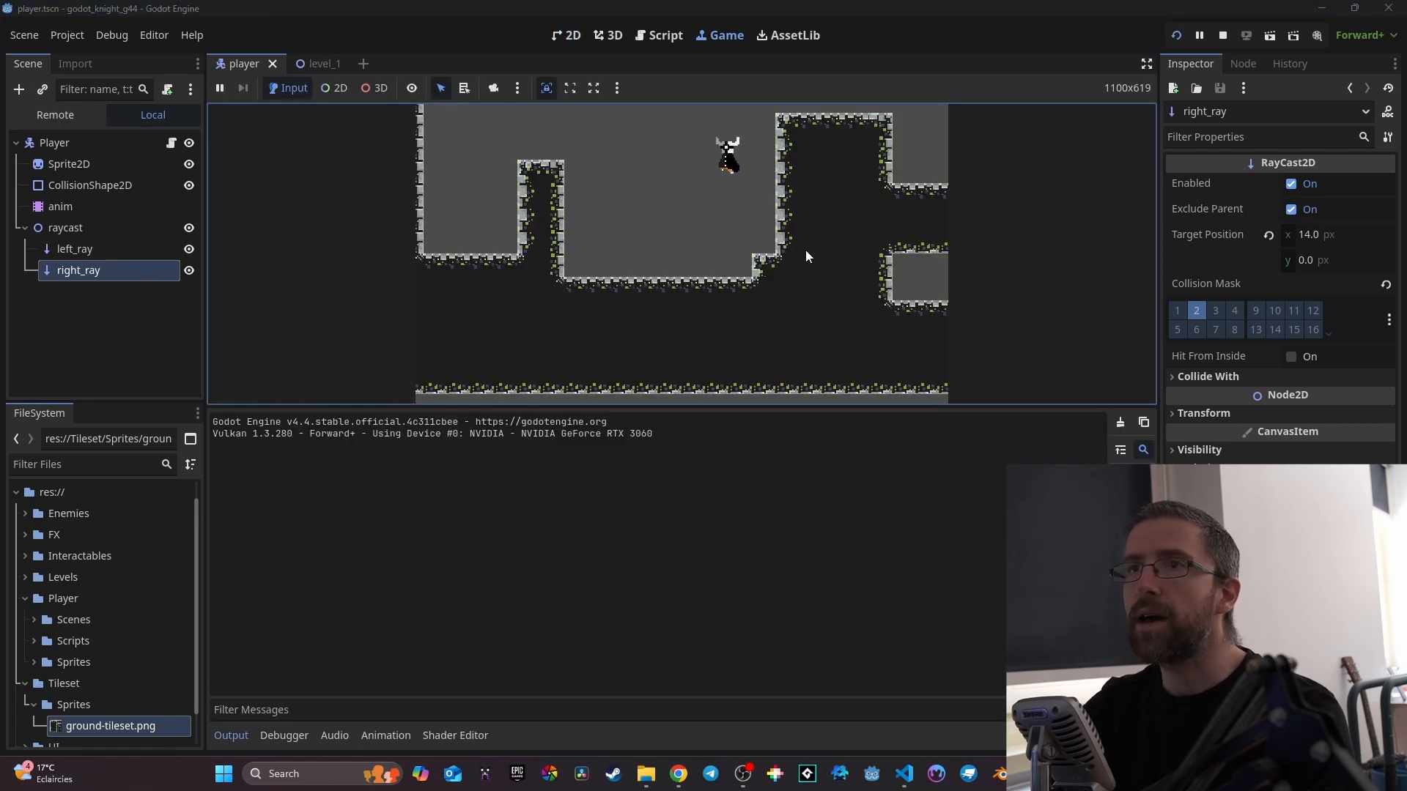
pyautogui.press('Left')
pyautogui.press('space')
pyautogui.press('space')
pyautogui.press('Left')
pyautogui.press('space')
pyautogui.press('space')
pyautogui.press('Right')
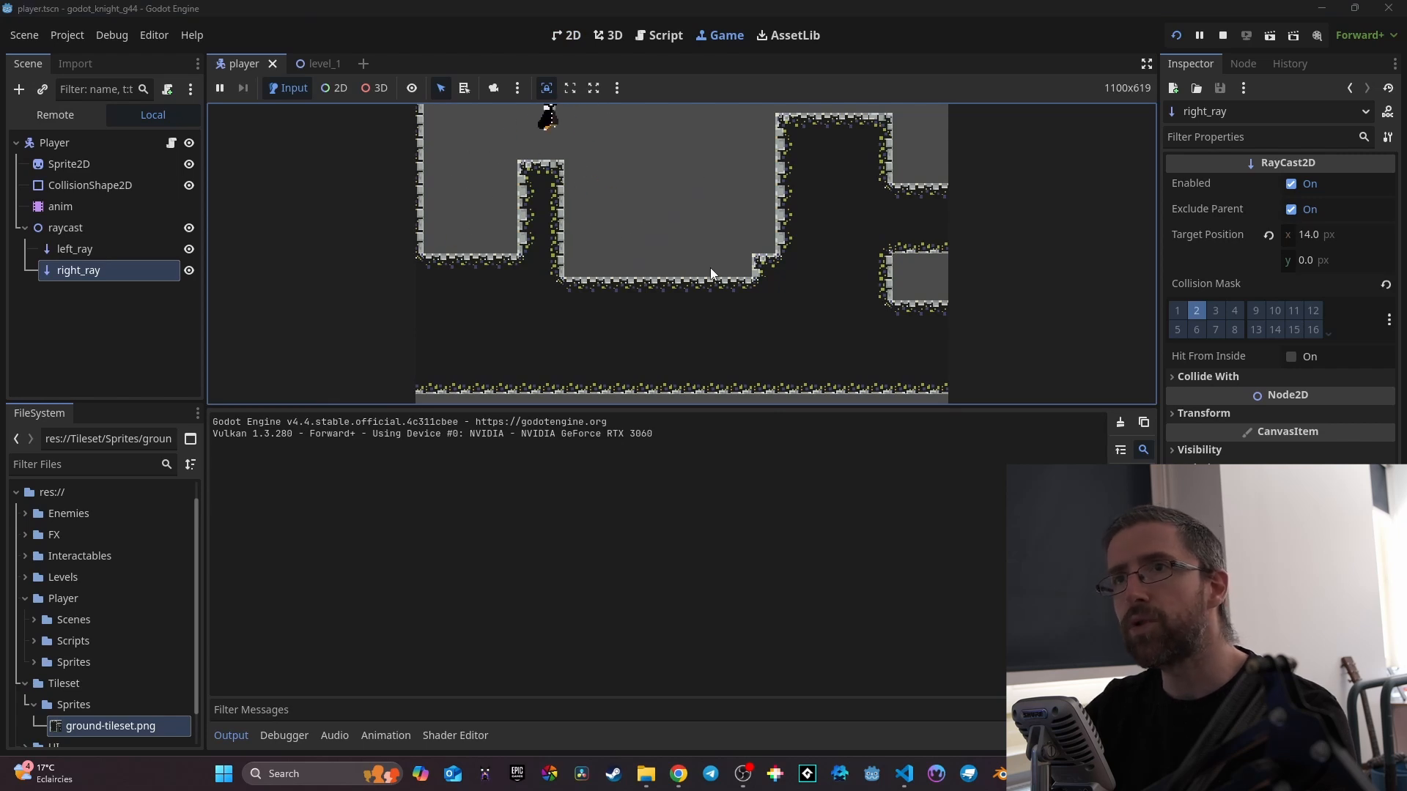
# Finish testing jumps and wall jumps against the ground walls and stop the game.
pyautogui.press('space')
pyautogui.press('Left')
pyautogui.press('space')
pyautogui.press('space')
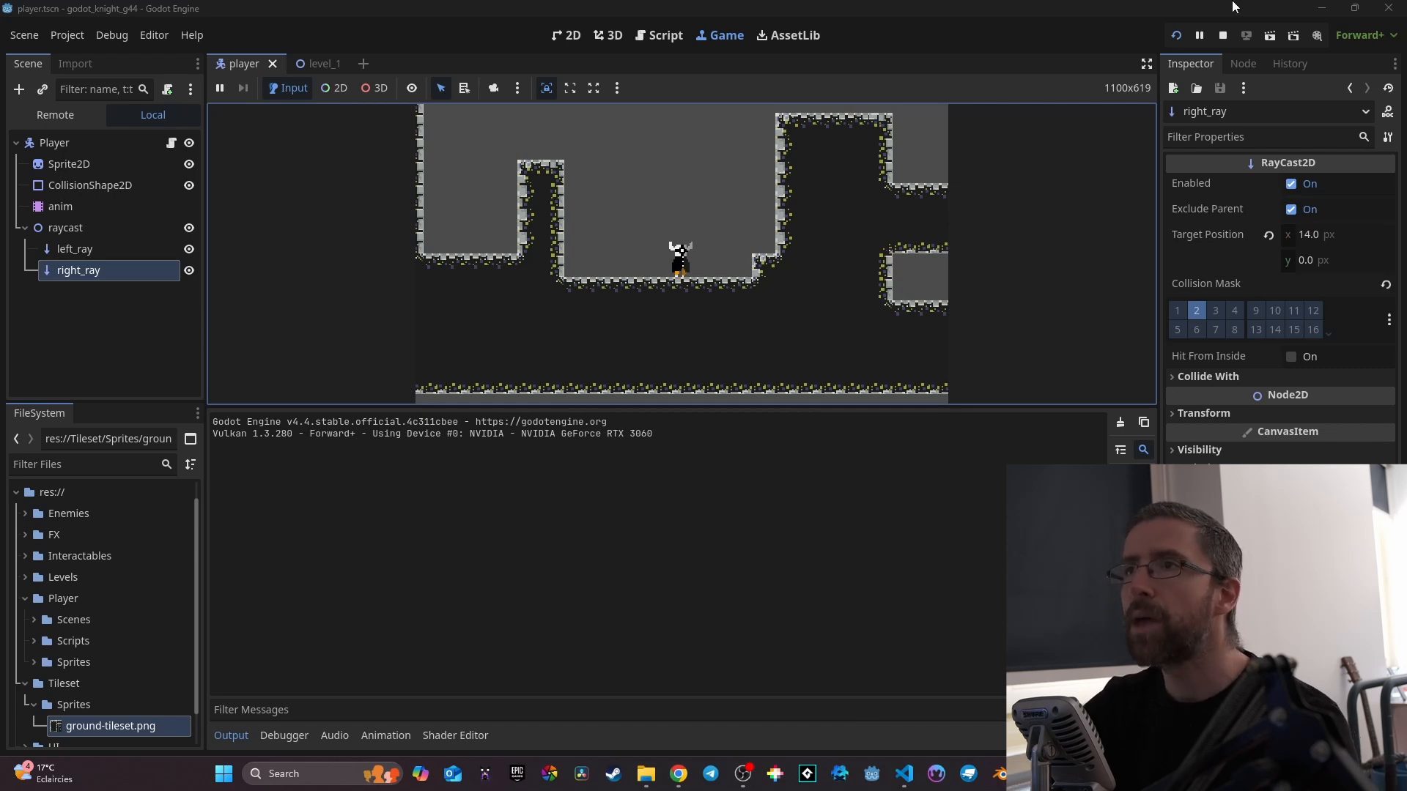
pyautogui.click(1223, 35)
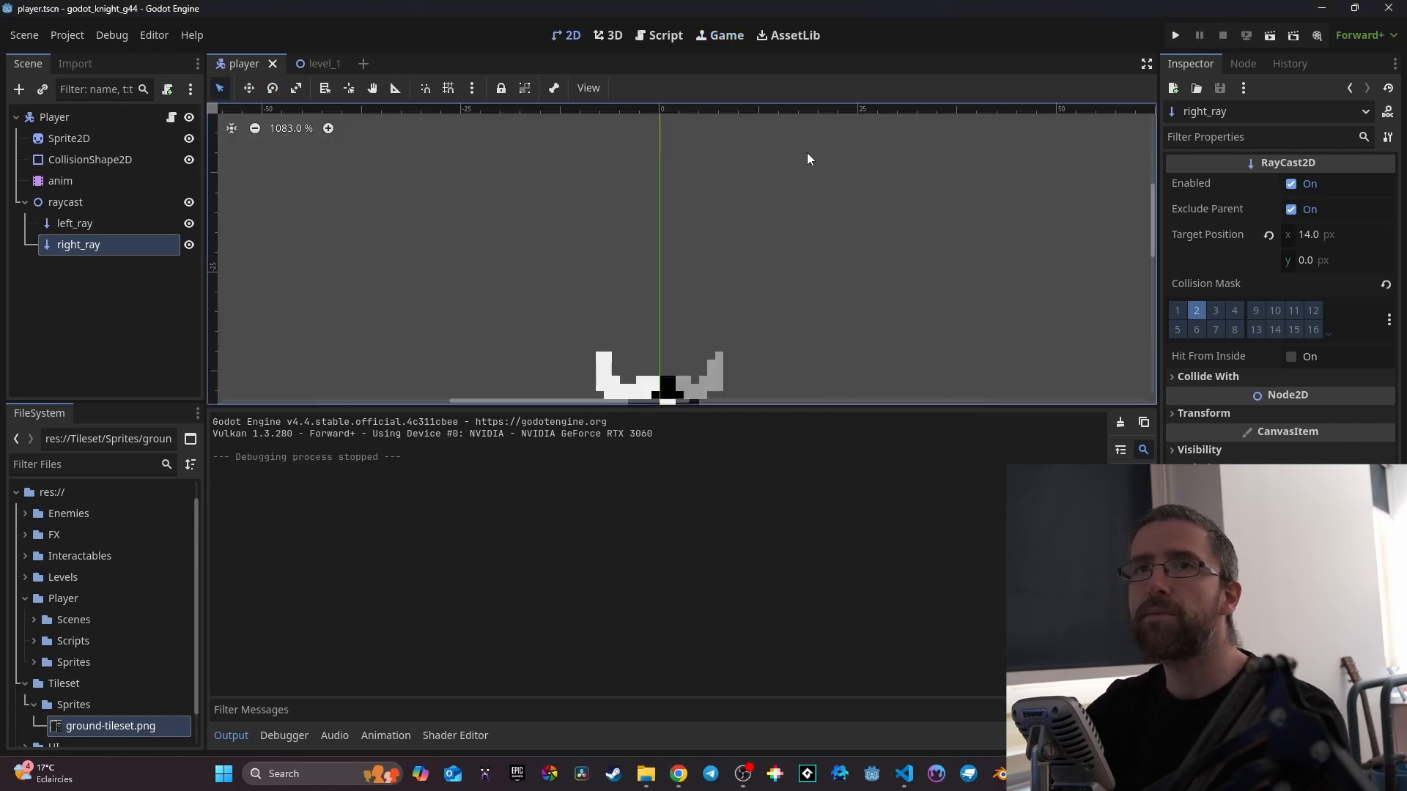
# In the level_1 scene, make Camera2D a child of the Player node.
pyautogui.click(319, 64)
pyautogui.click(51, 159)
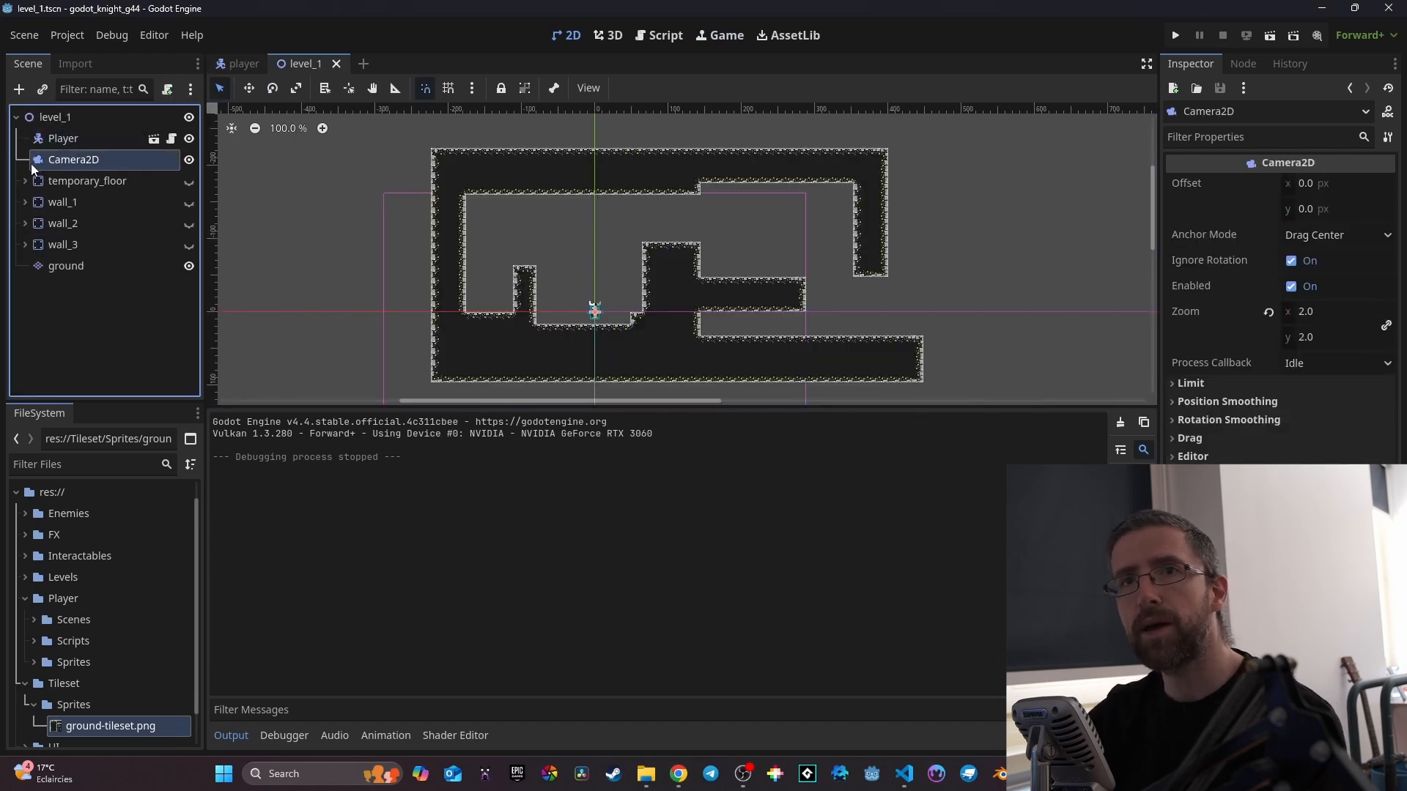
pyautogui.moveTo(102, 141); pyautogui.dragTo(101, 139)
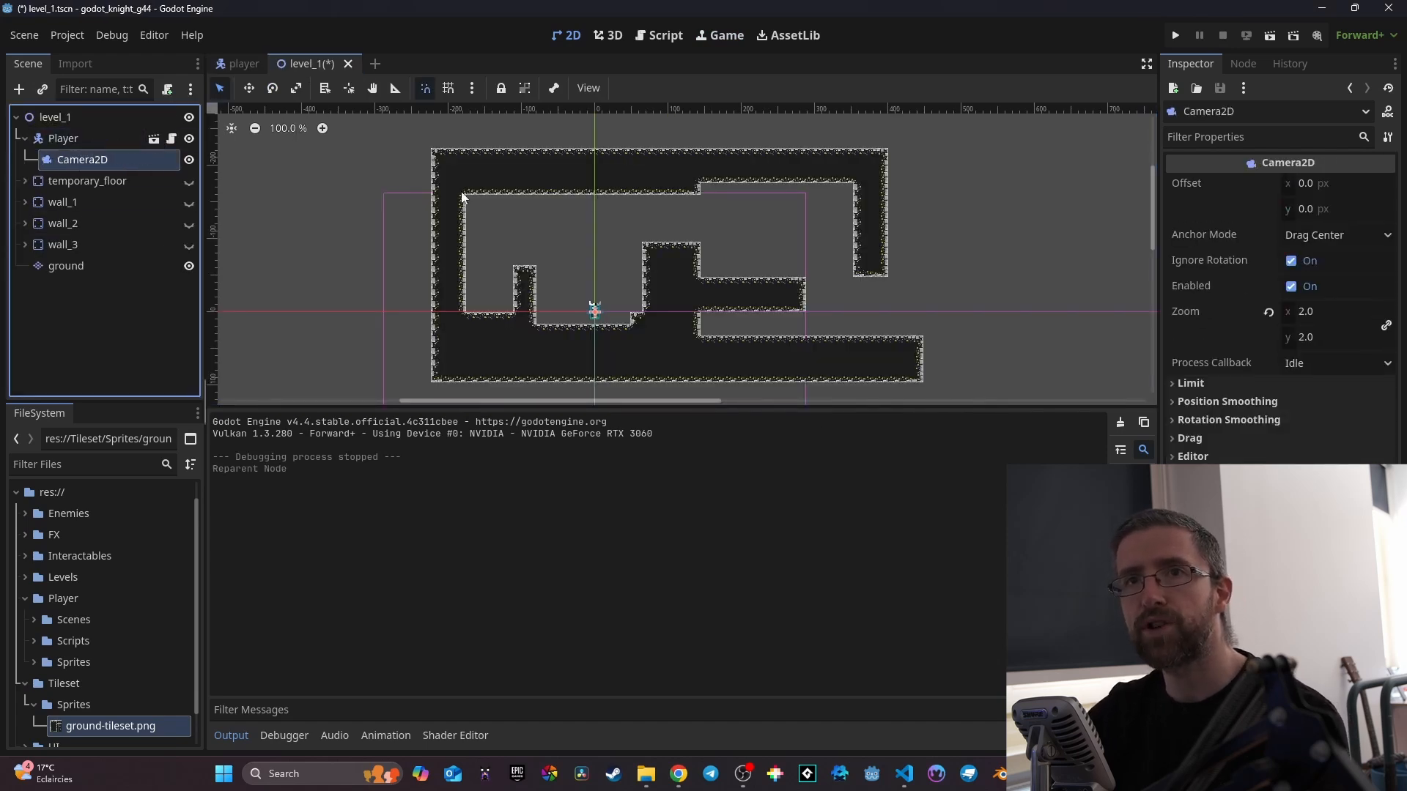
# Run the project and wall-jump the player over the tall ground block onto the ledge to its right.
pyautogui.click(1173, 35)
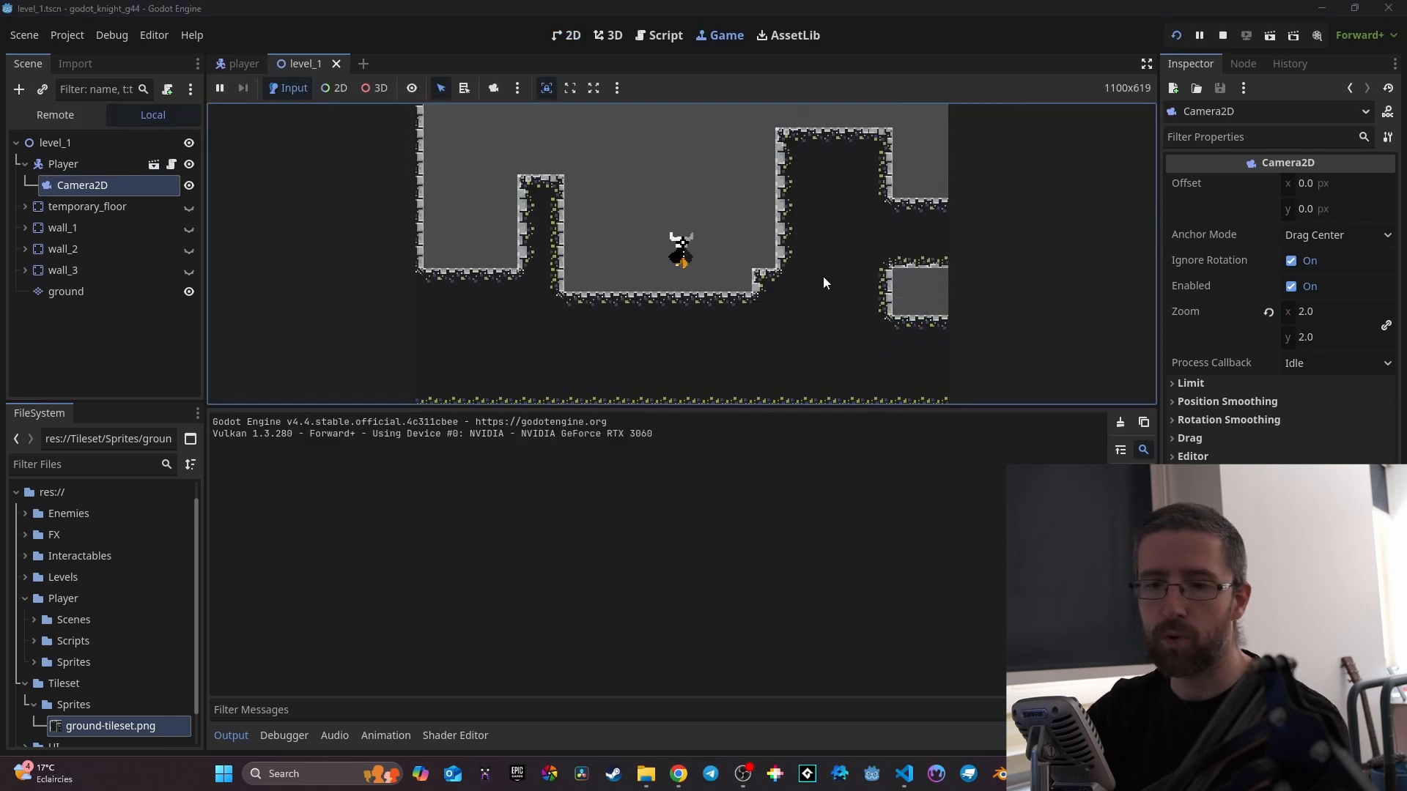
pyautogui.press('Right')
pyautogui.press('space')
pyautogui.press('Left')
pyautogui.press('Right')
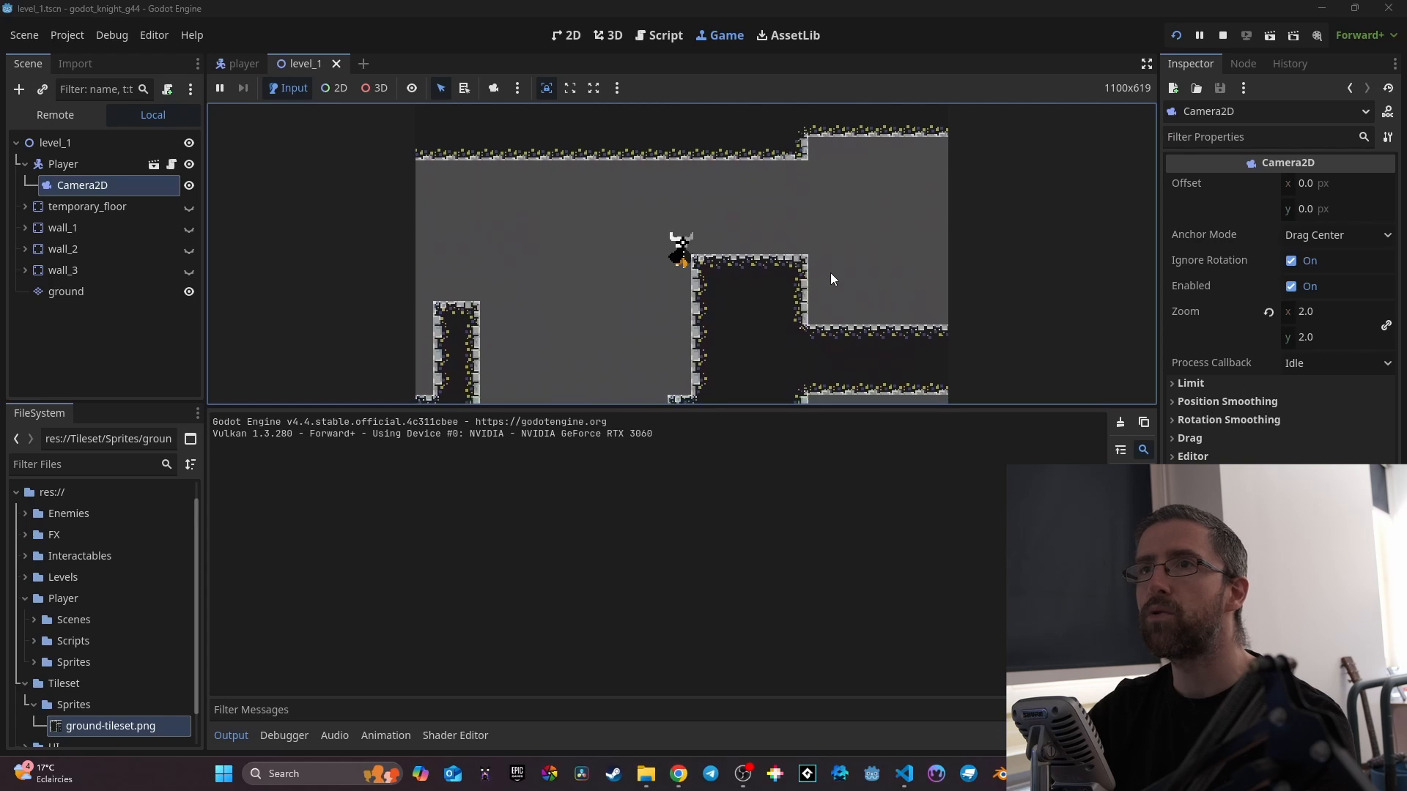
pyautogui.press('space')
pyautogui.press('Right')
pyautogui.press('space')
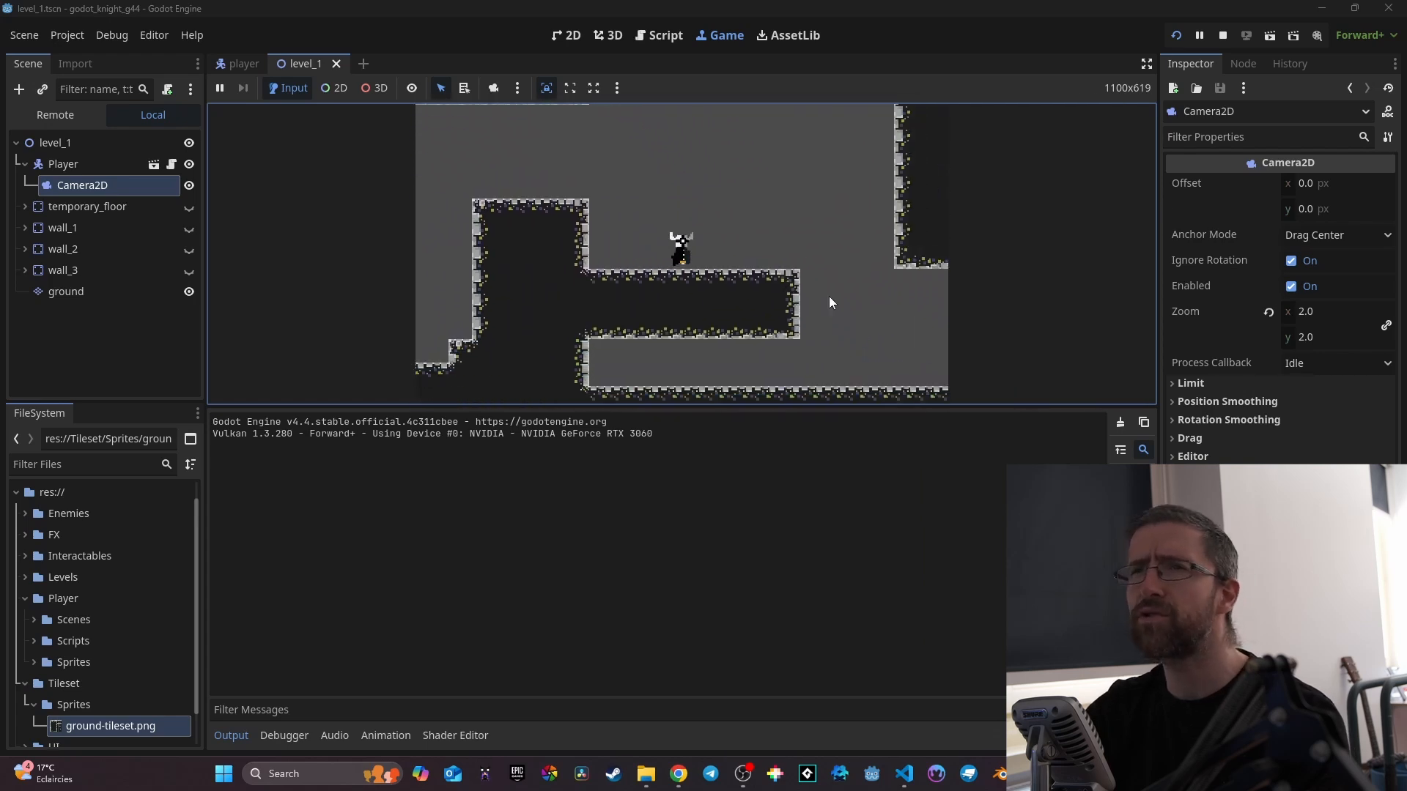
# Test jumping back left onto the narrow pillar and returning to the top of the tall block, and stop the game.
pyautogui.press('Left')
pyautogui.press('space')
pyautogui.press('Left')
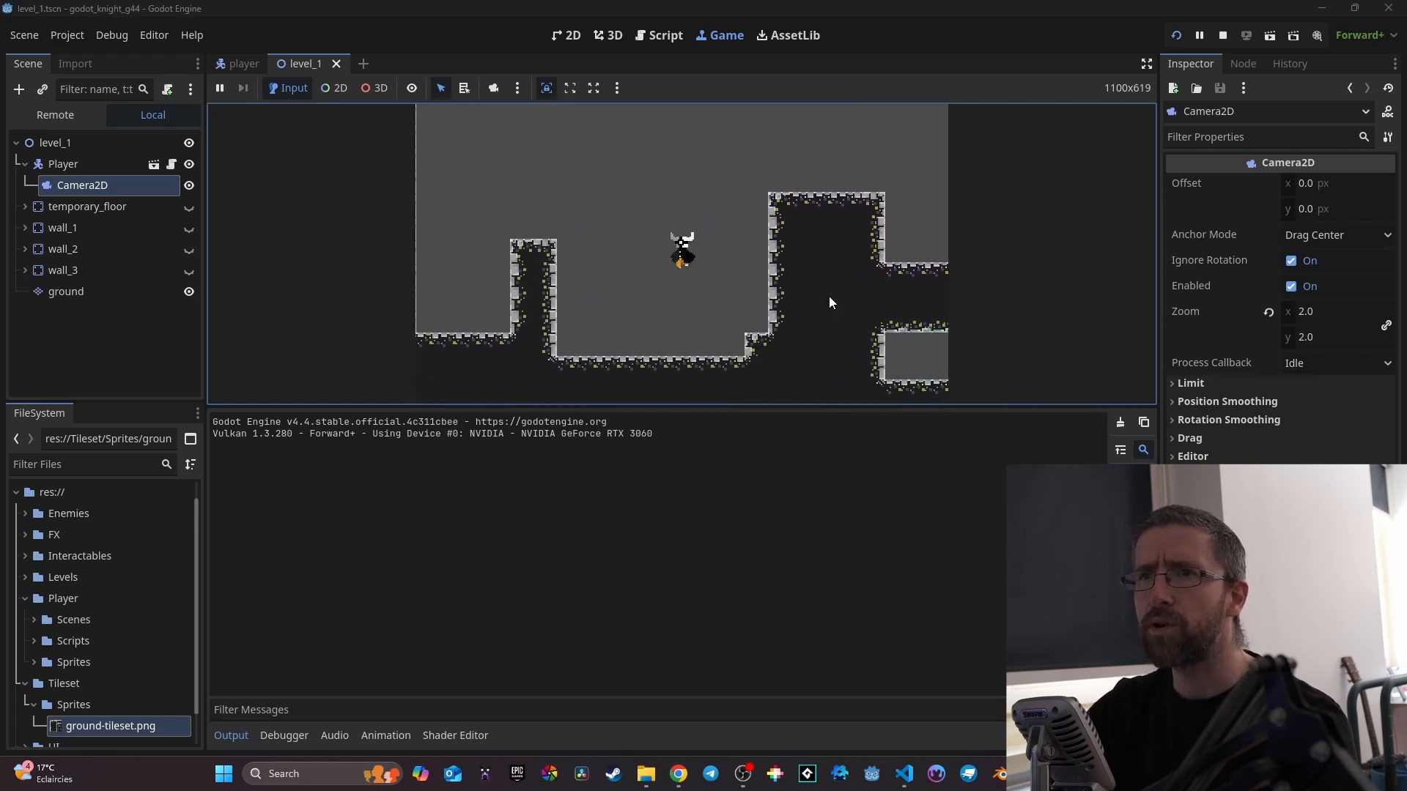
pyautogui.press('space')
pyautogui.press('Left')
pyautogui.press('Right')
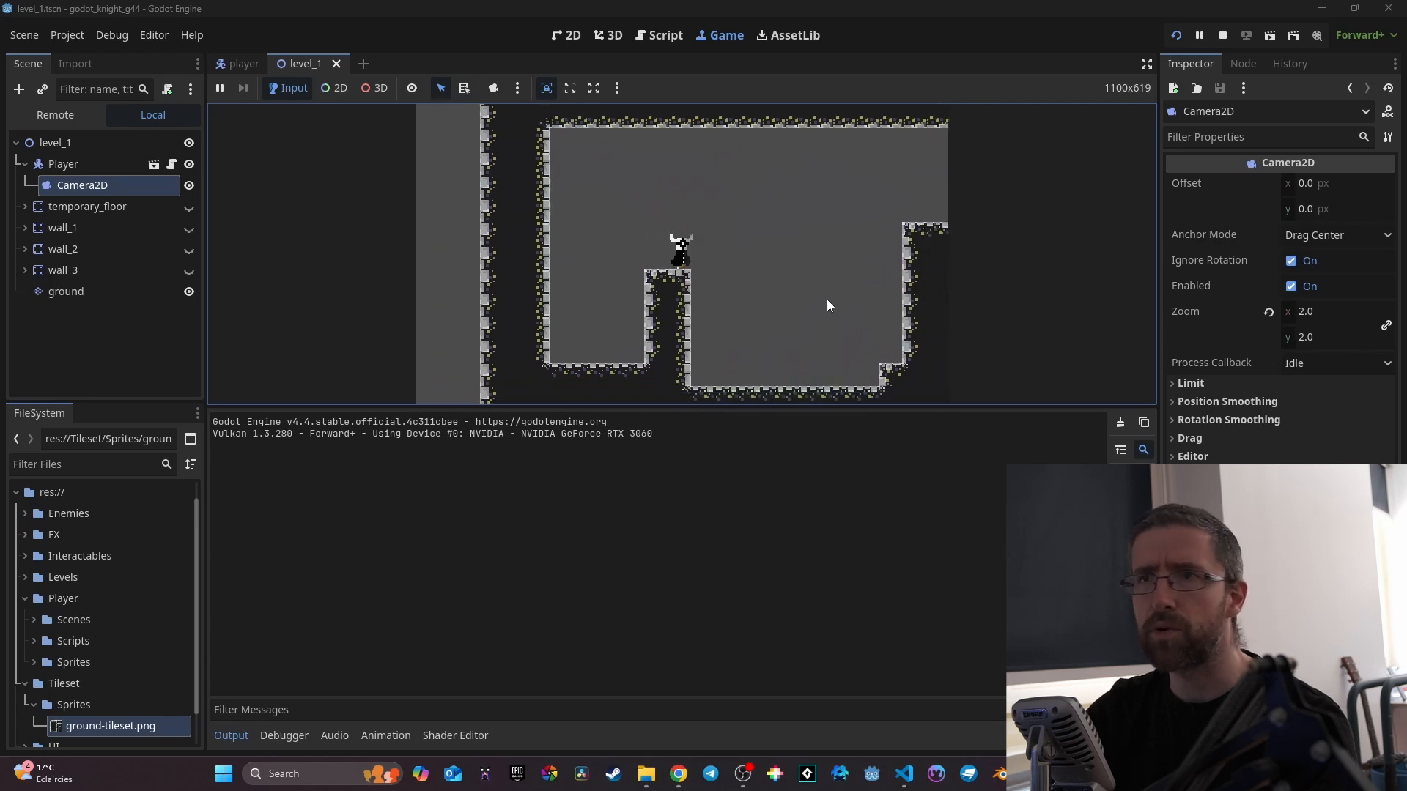
pyautogui.press('space')
pyautogui.press('space')
pyautogui.press('Right')
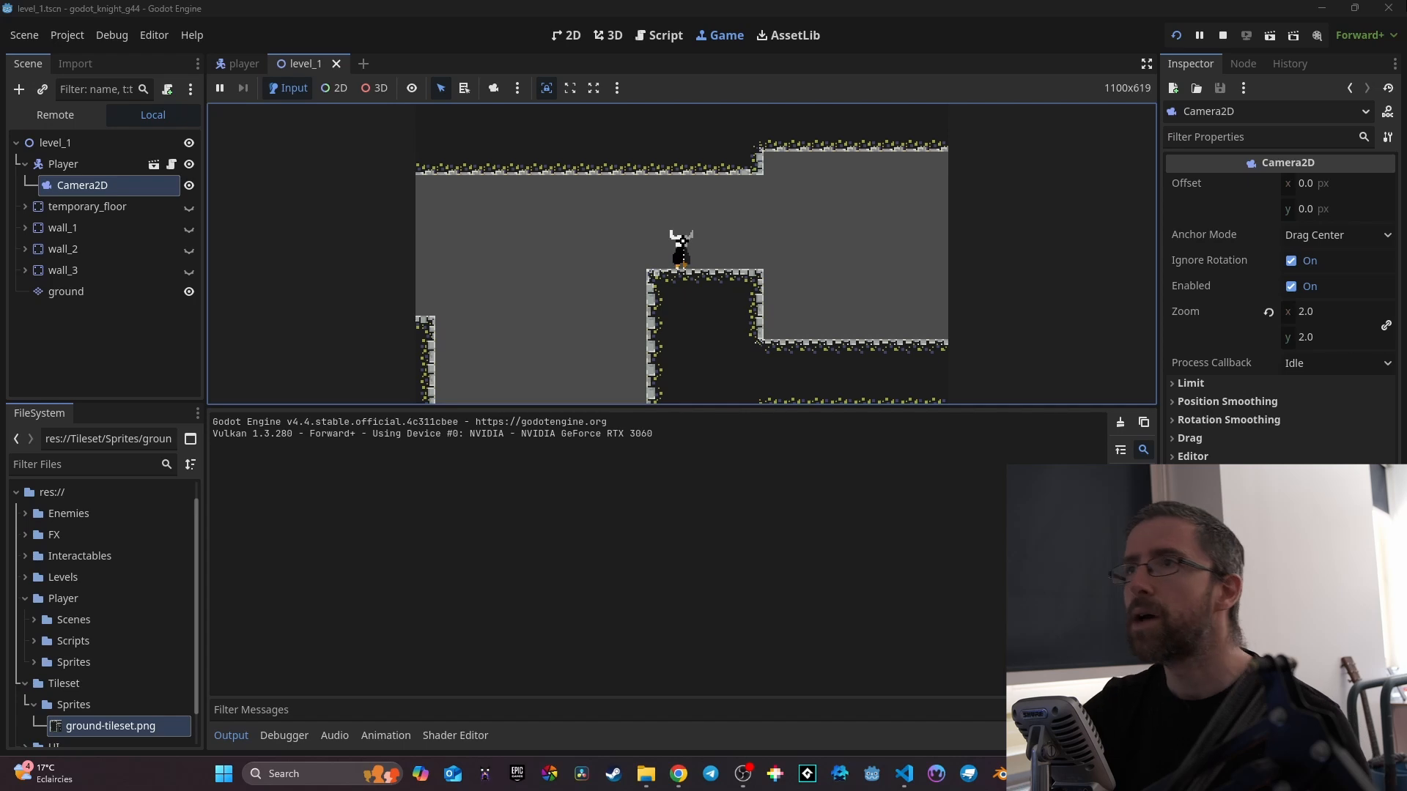
pyautogui.click(1215, 37)
# Move Camera2D out of Player to directly under level_1, above Player, and select the Player node.
pyautogui.moveTo(59, 160)
pyautogui.mouseDown()
pyautogui.moveTo(89, 138)
pyautogui.moveTo(77, 147)
pyautogui.mouseUp()
pyautogui.click(74, 160)
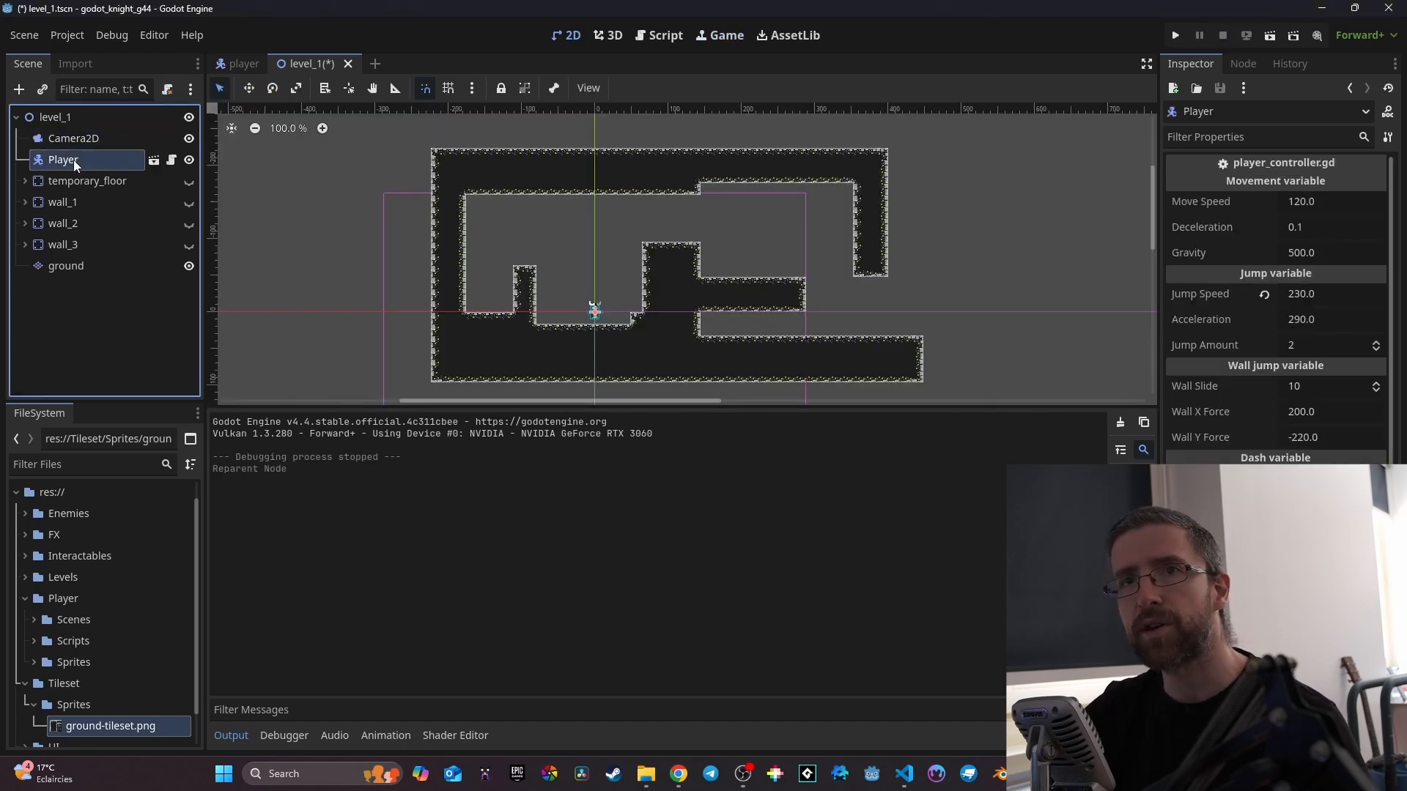